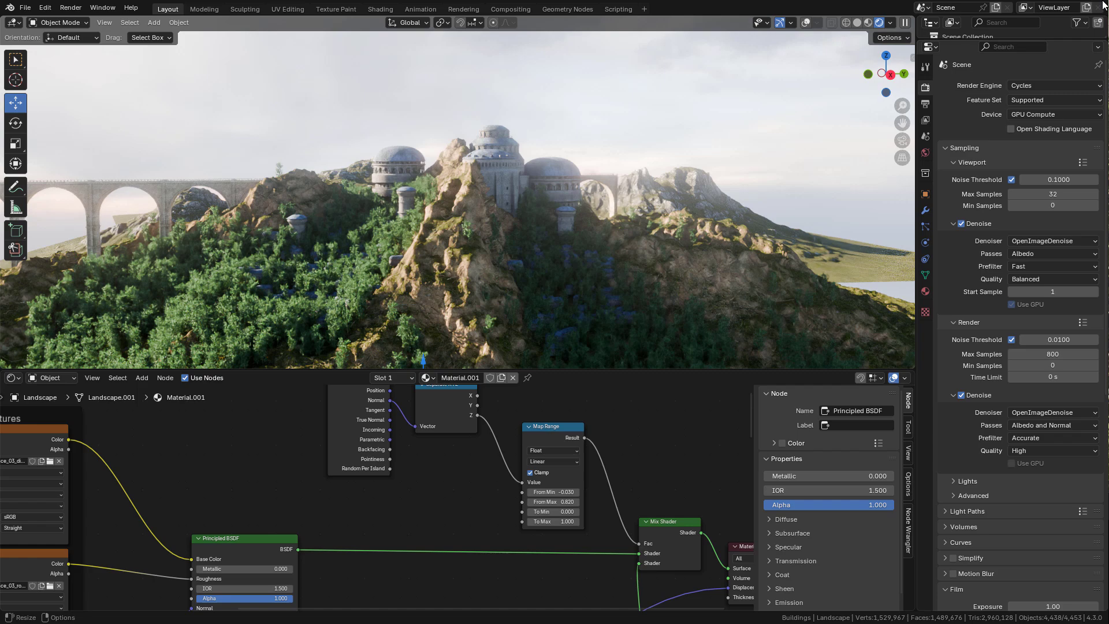
pyautogui.click(858, 23)
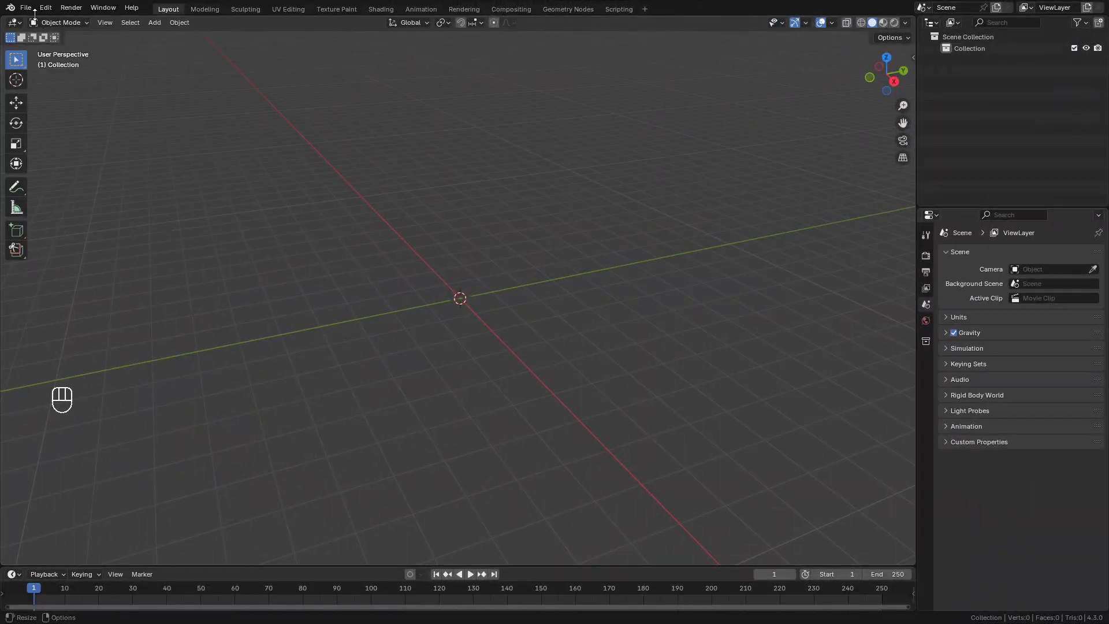
# Open the add-on preferences and search for Node Wrangler to check whether it is enabled
pyautogui.click(45, 8)
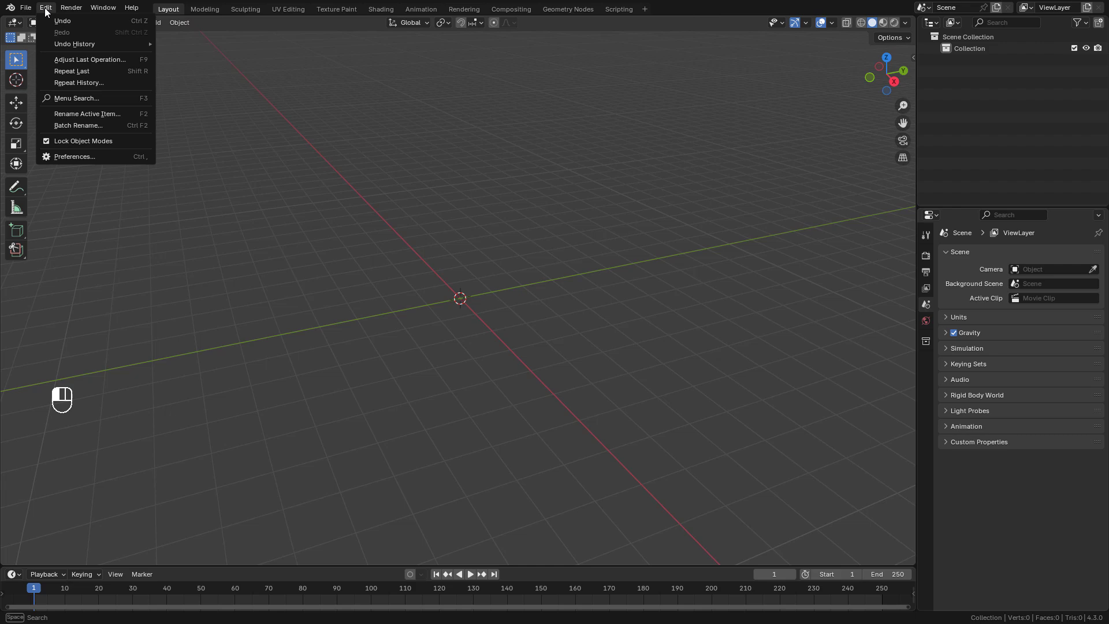
pyautogui.click(85, 157)
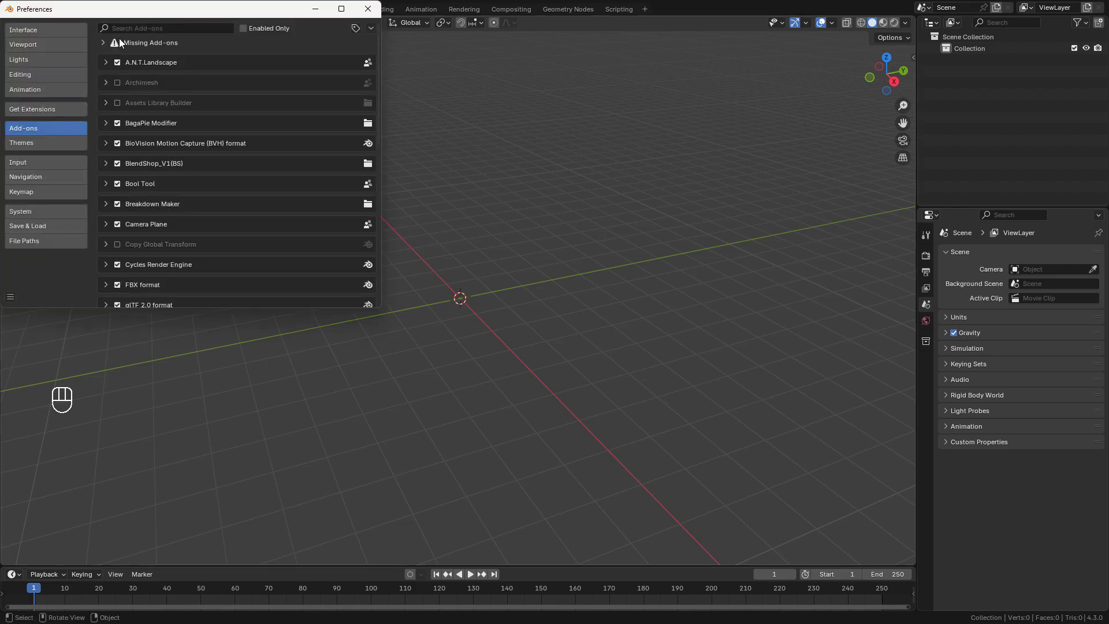
pyautogui.click(137, 30)
pyautogui.write('wran')
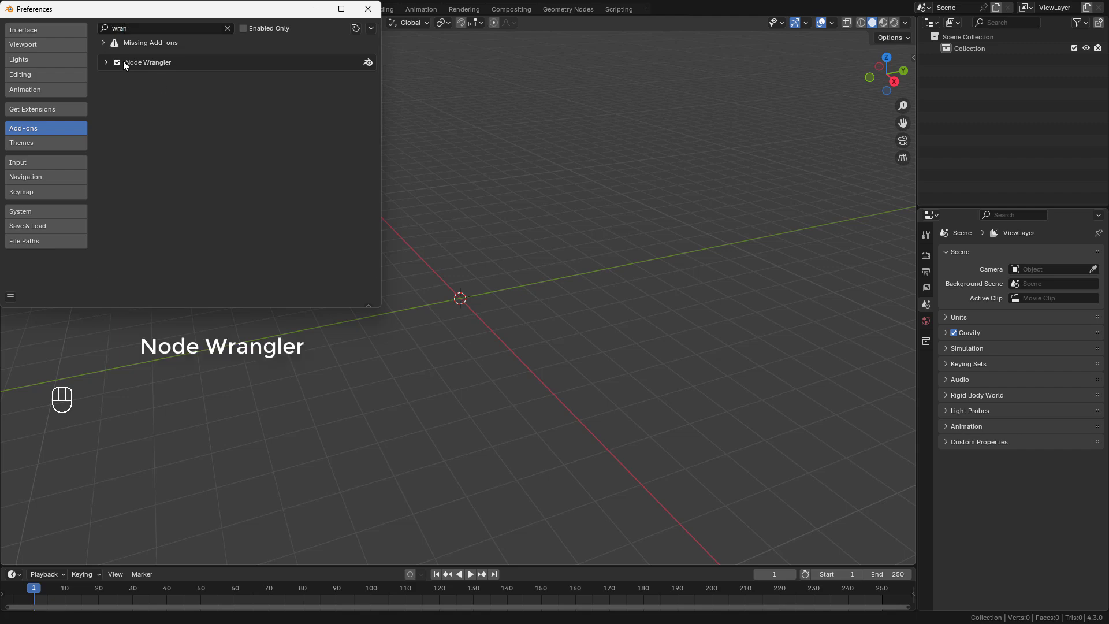
pyautogui.click(223, 28)
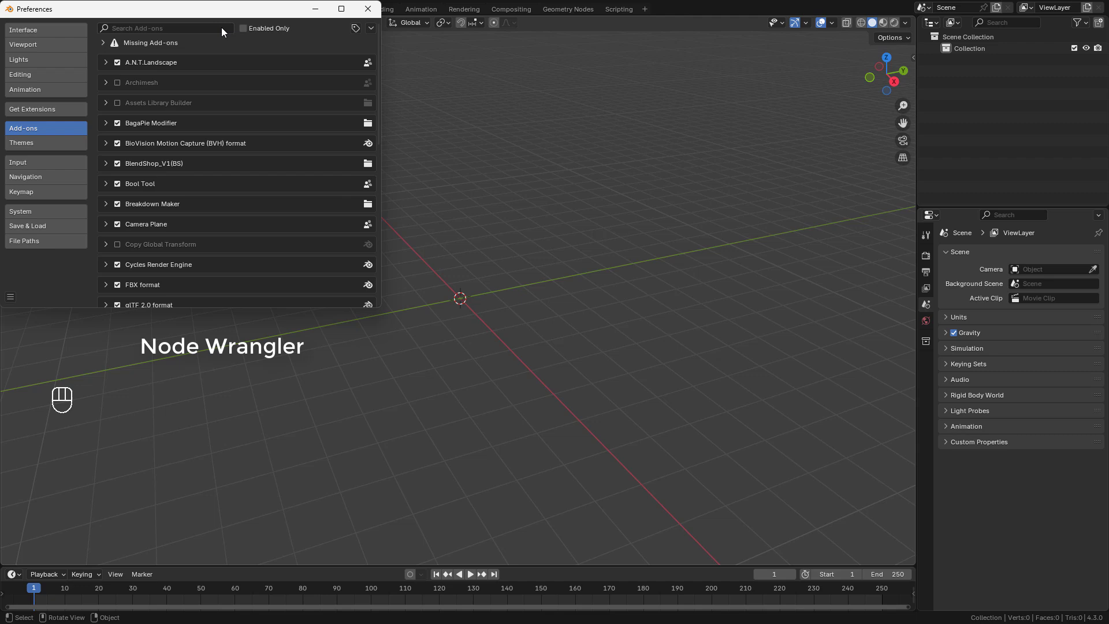
# Search the add-ons for "land", check the available extensions for A.N.T.Landscape, and close the preferences
pyautogui.click(161, 26)
pyautogui.write('land')
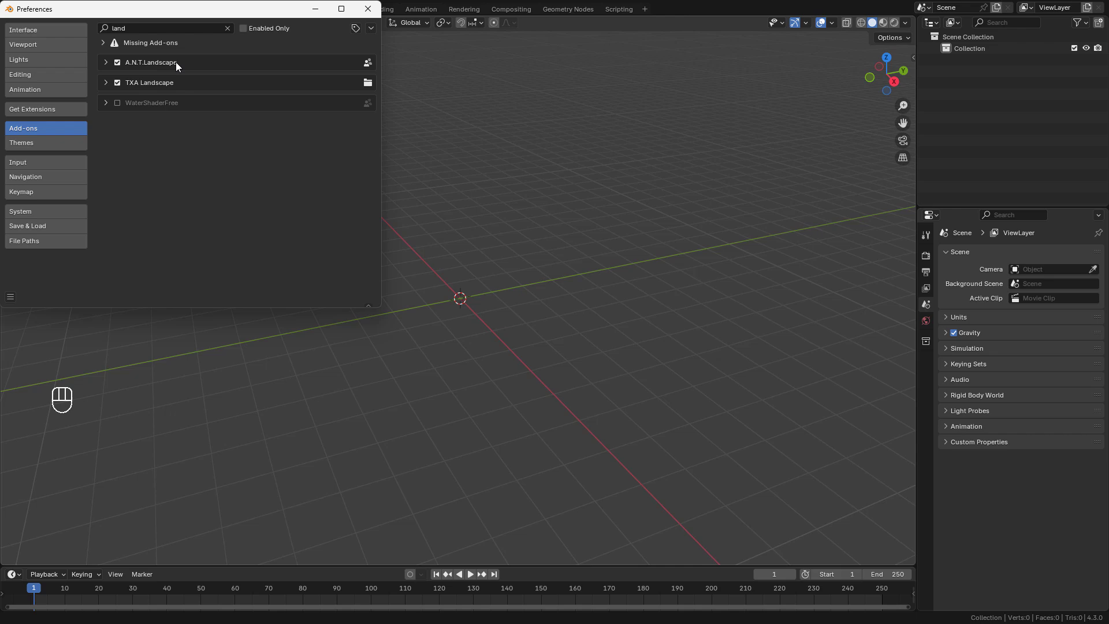
pyautogui.click(38, 110)
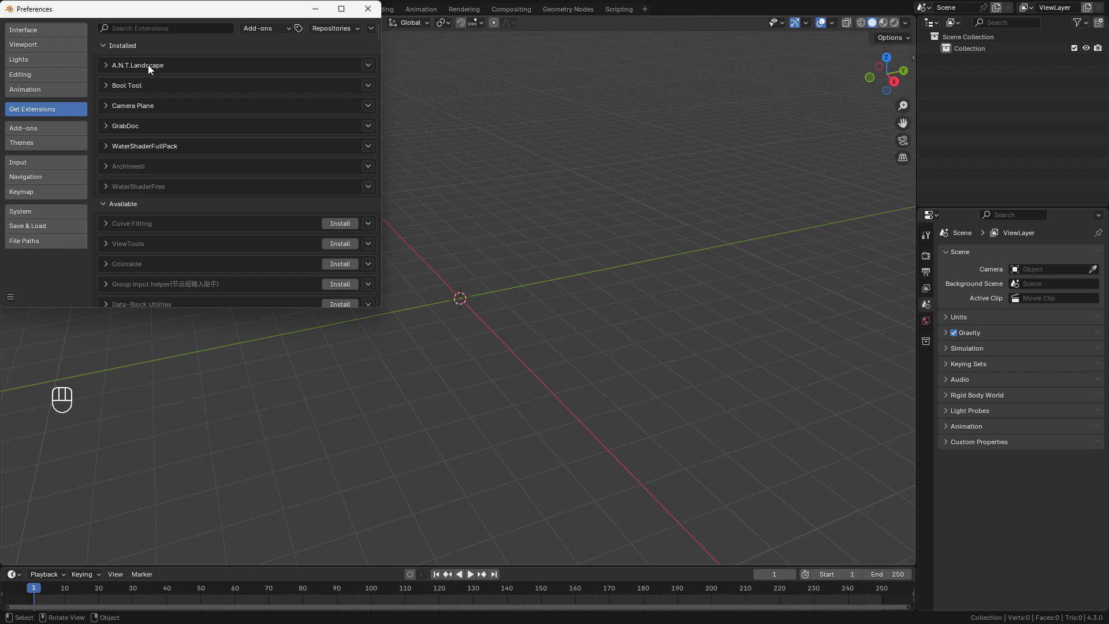
pyautogui.click(376, 10)
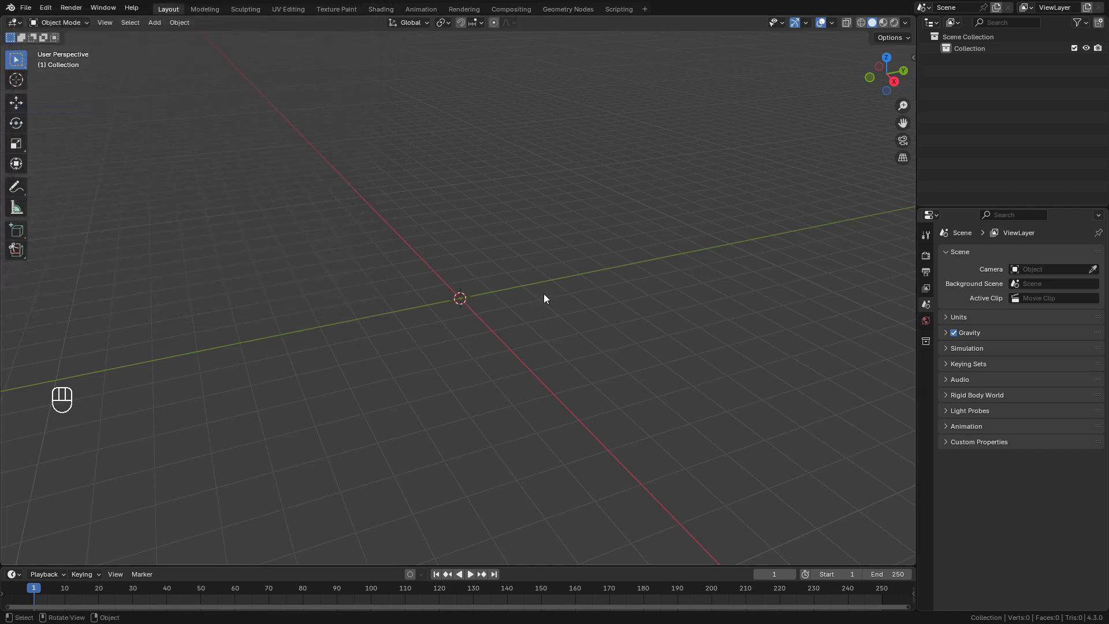
# Add a Landscape mesh to the scene and apply the "mountain 1" operator preset
pyautogui.keyDown('shift'); pyautogui.scroll(-1, 543, 293); pyautogui.keyUp('shift')
pyautogui.hotkey('shift', 'a')
pyautogui.moveTo(486, 209)
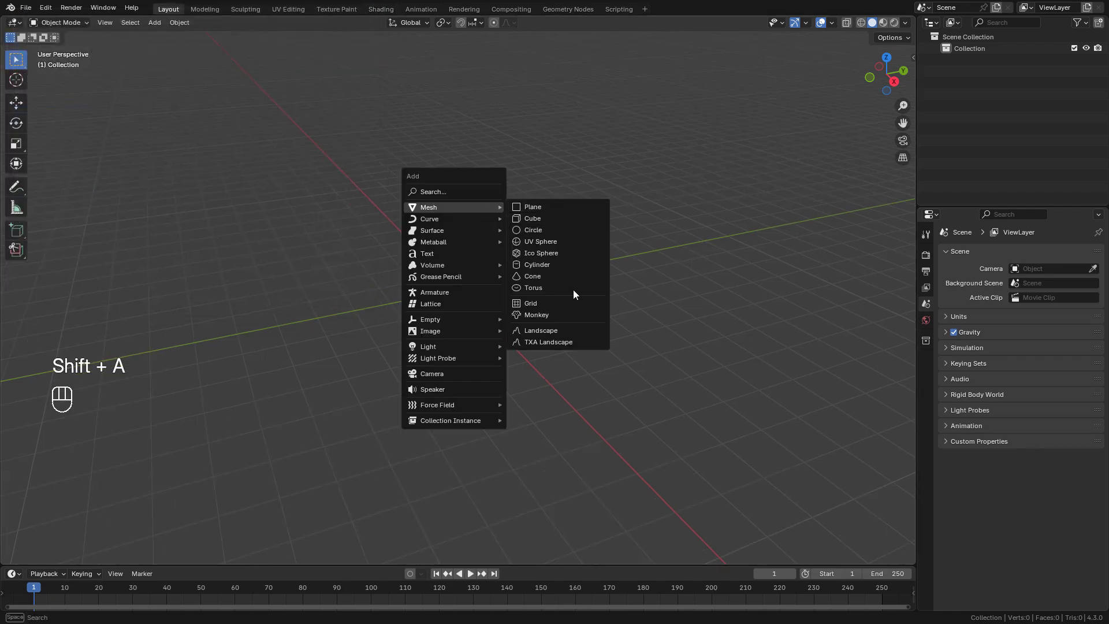
pyautogui.click(570, 331)
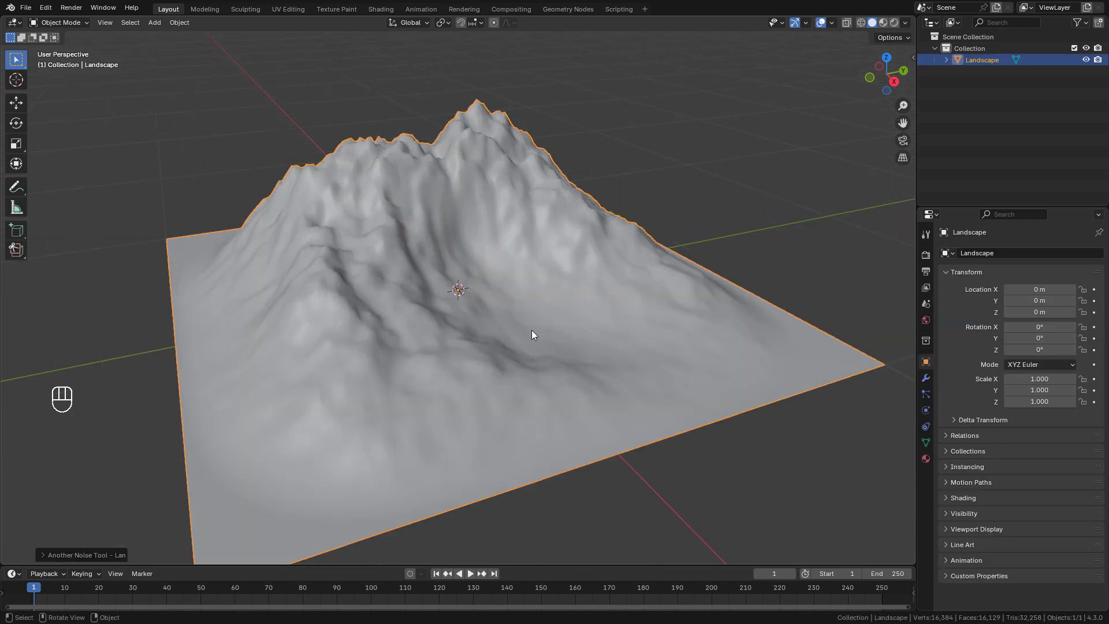
pyautogui.click(74, 555)
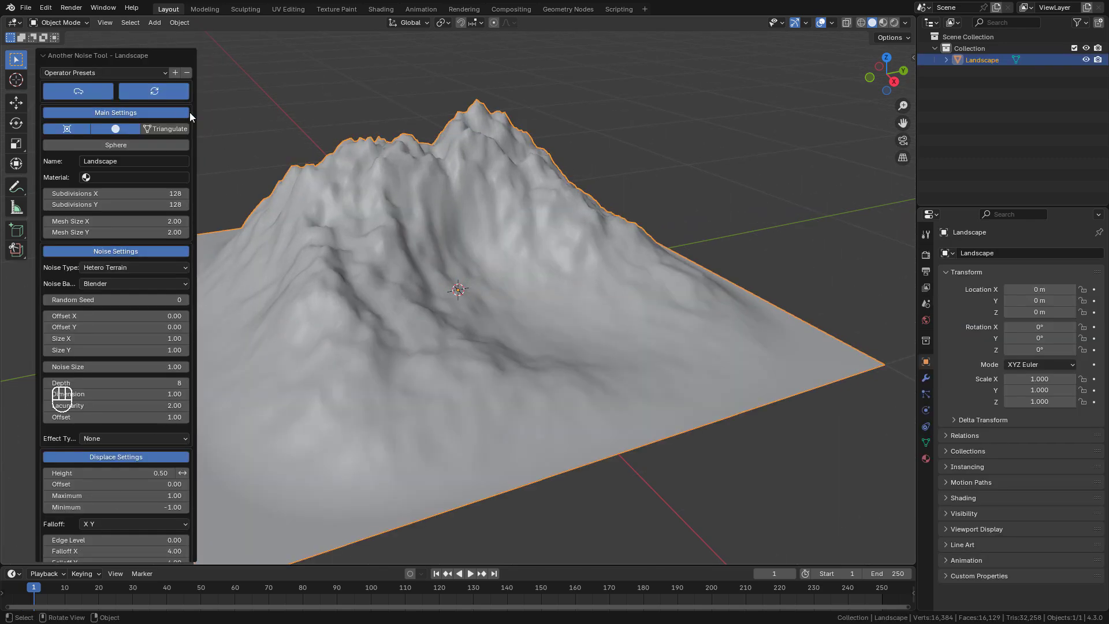
pyautogui.click(140, 73)
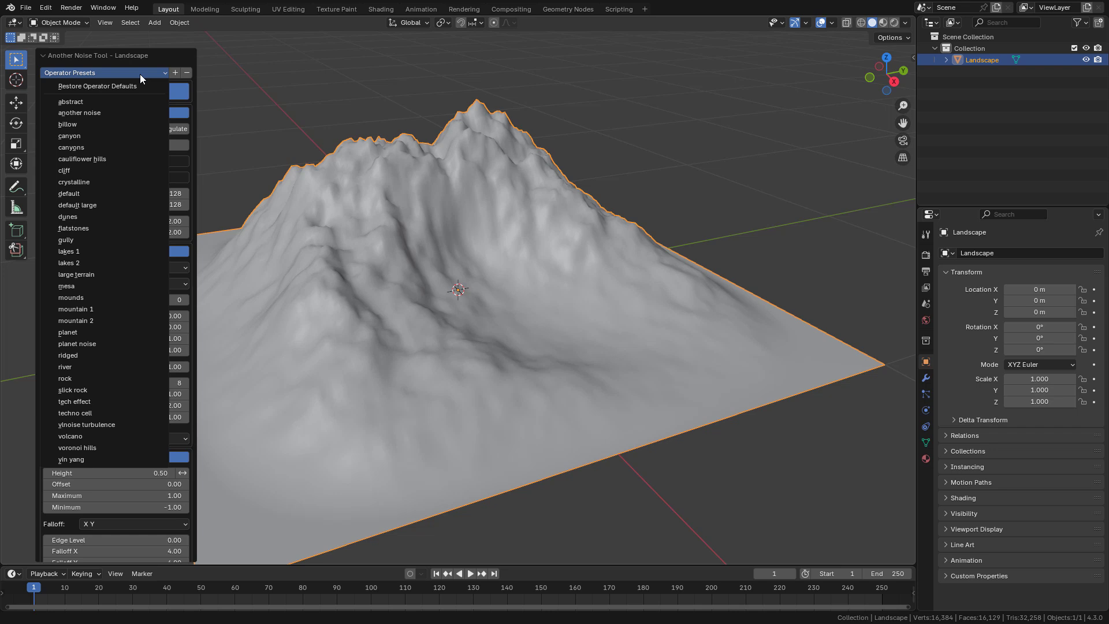
pyautogui.click(105, 308)
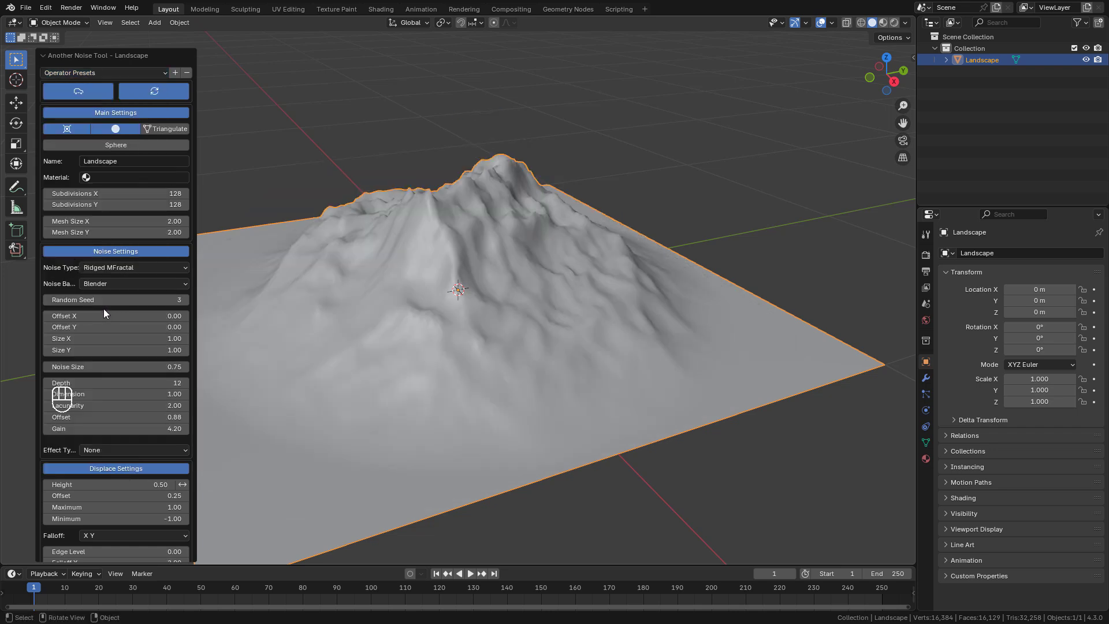
# Set the landscape's Mesh Size Y to 4 and its Random Seed to 6
pyautogui.click(161, 233)
pyautogui.write('4')
pyautogui.press('Return')
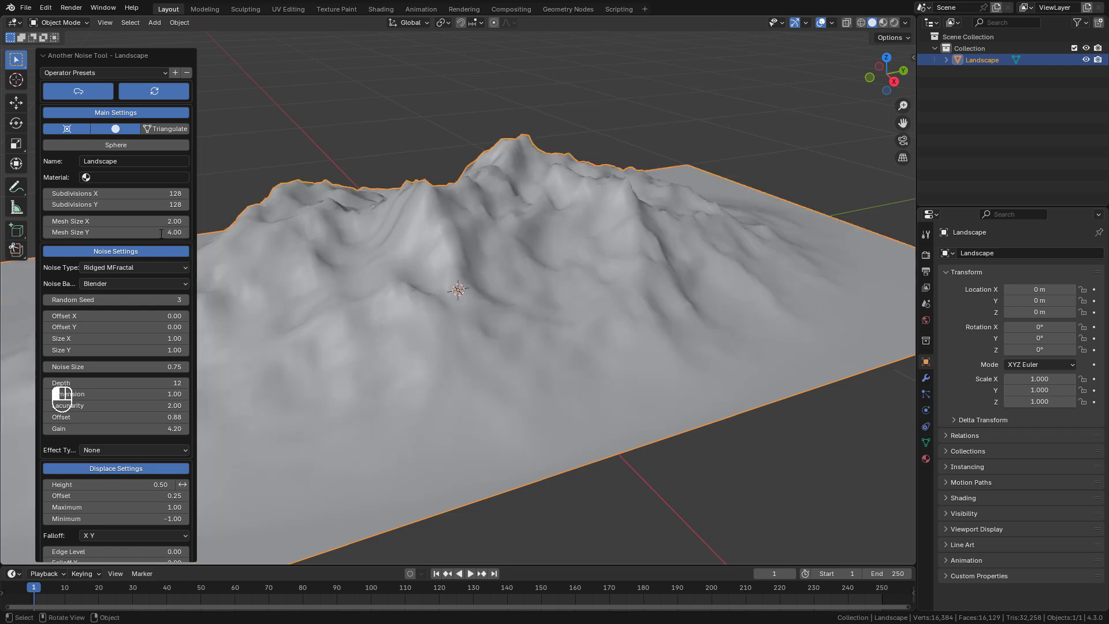
pyautogui.click(186, 299)
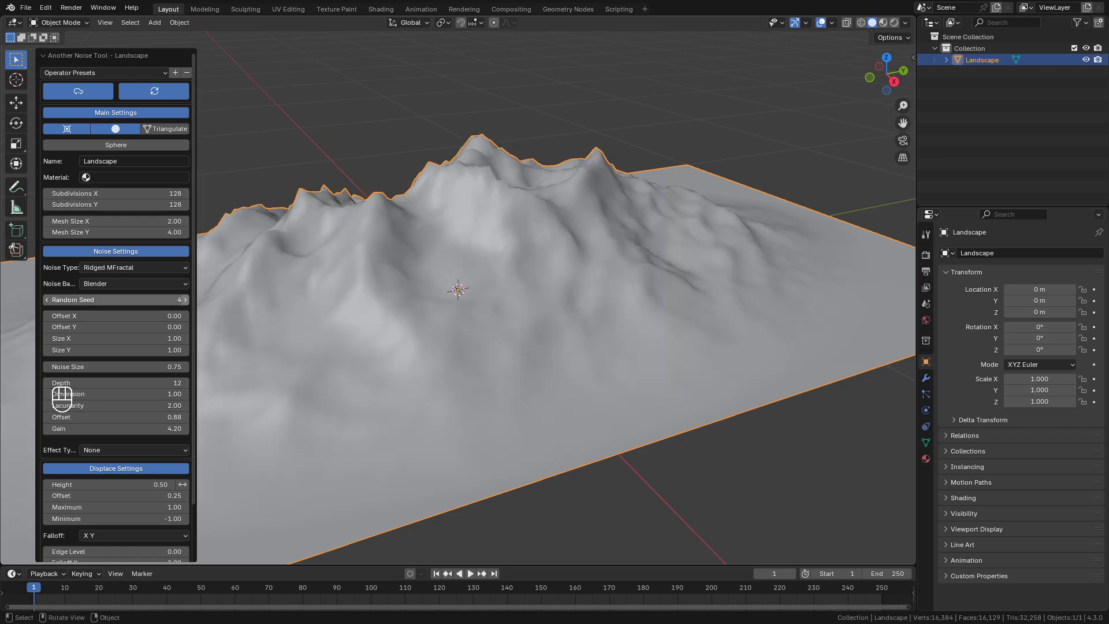
pyautogui.click(185, 299)
pyautogui.click(185, 299)
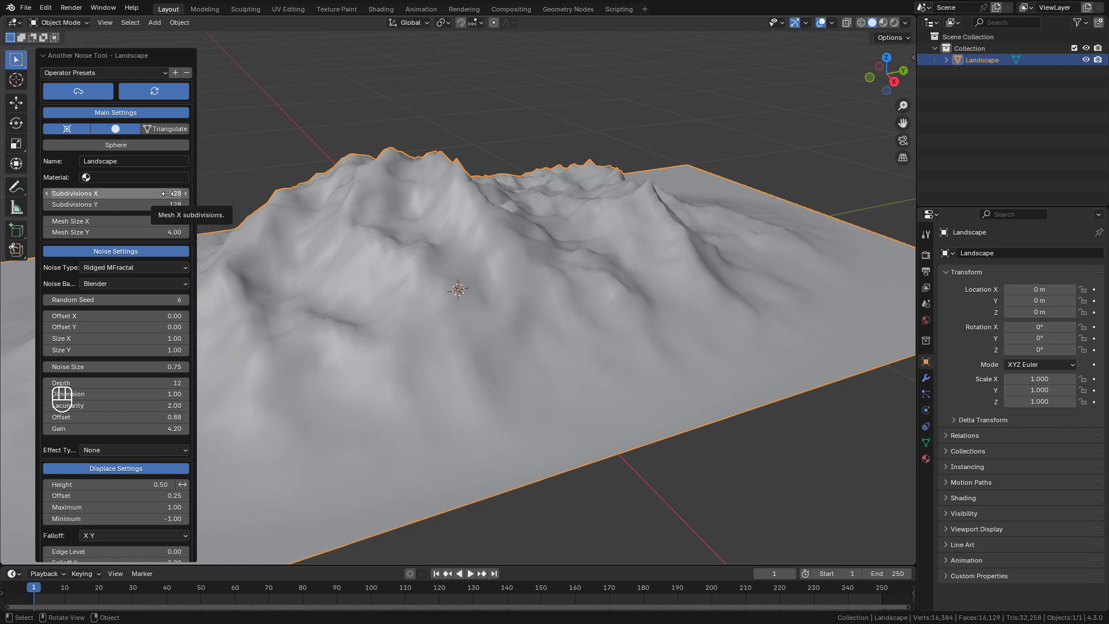
# Set the landscape's X and Y subdivisions to 512
pyautogui.moveTo(166, 192); pyautogui.dragTo(166, 204)
pyautogui.write('5')
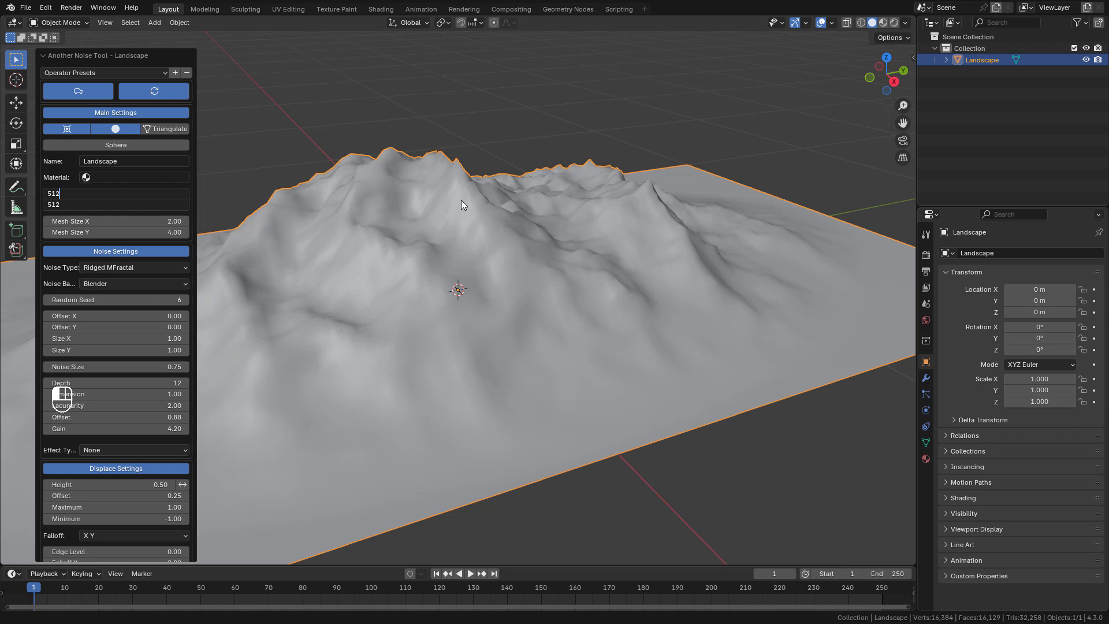
pyautogui.press('Return')
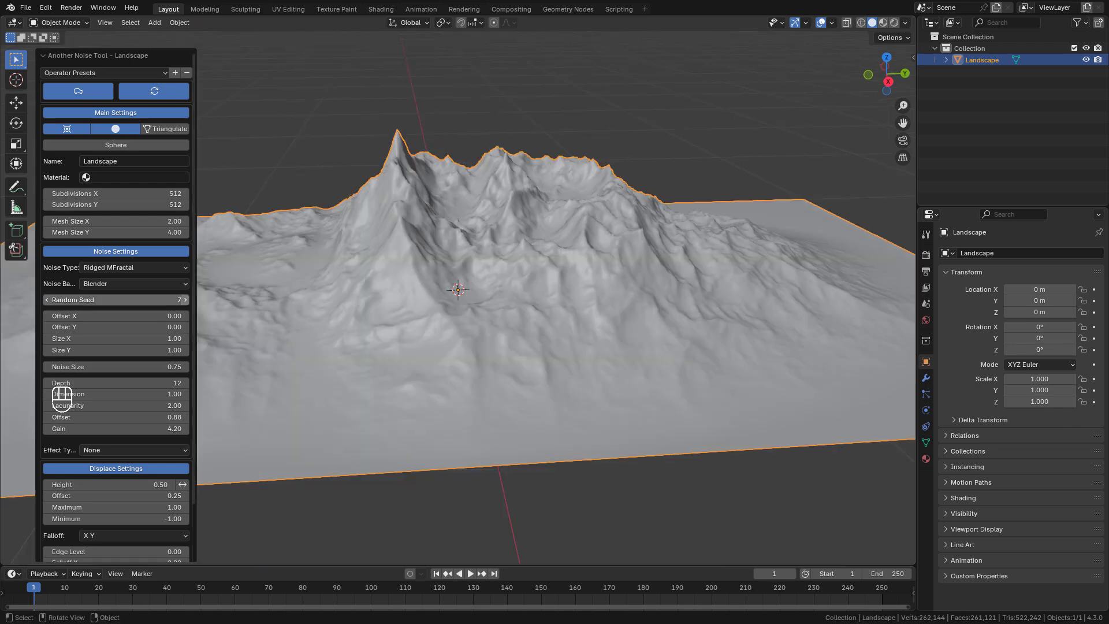
# Try the Another Noise type on the landscape and switch the noise type back to Ridged MFractal
pyautogui.click(121, 267)
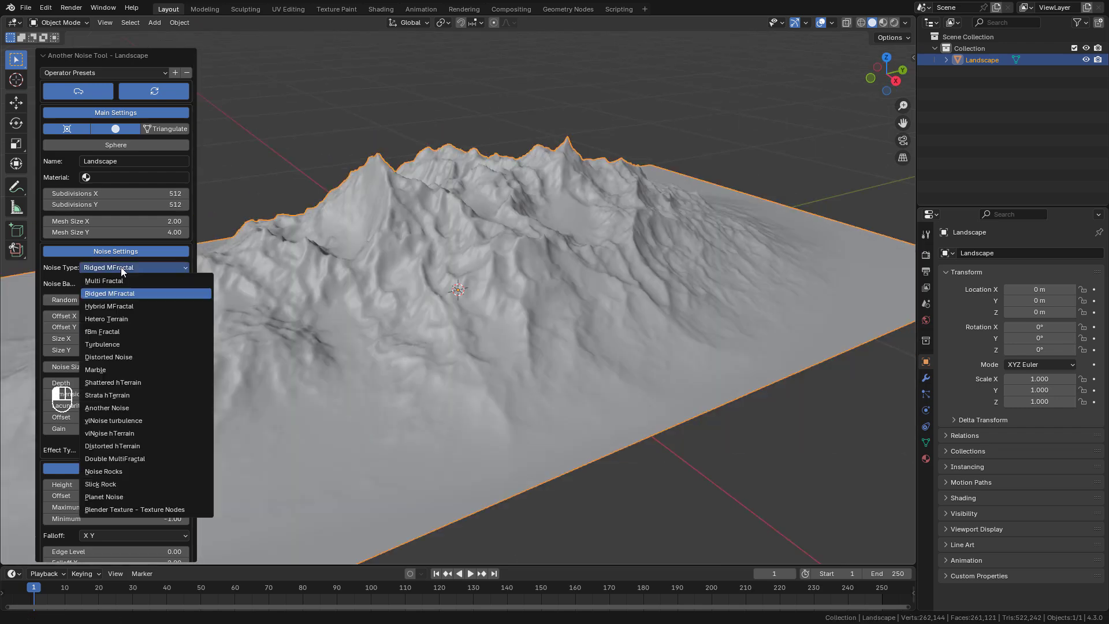
pyautogui.click(135, 408)
pyautogui.moveTo(334, 230); pyautogui.dragTo(188, 258, button='middle')
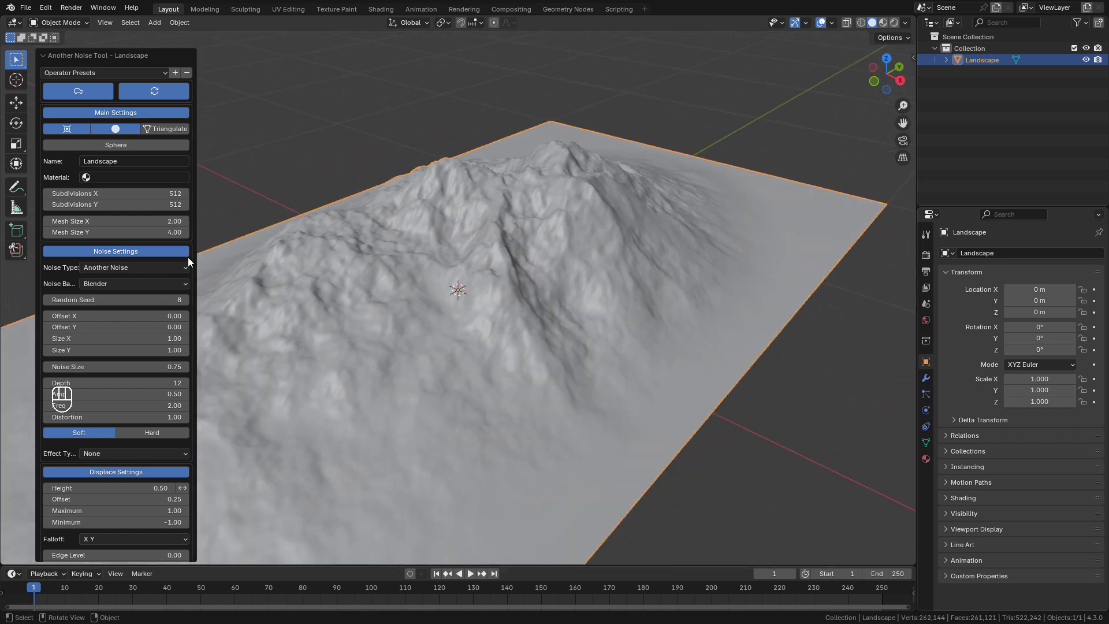
pyautogui.click(171, 268)
pyautogui.click(163, 290)
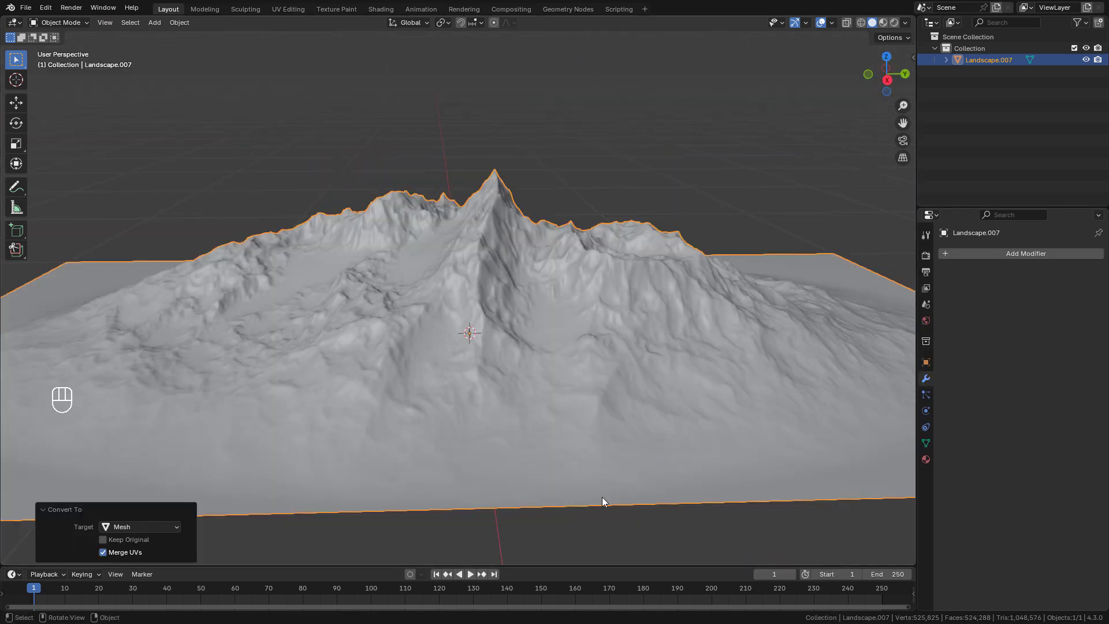
# Enlarge the timeline area, turn it into a Shader Editor, and create a new material for the landscape
pyautogui.moveTo(602, 566); pyautogui.dragTo(231, 382)
pyautogui.click(12, 381)
pyautogui.click(56, 502)
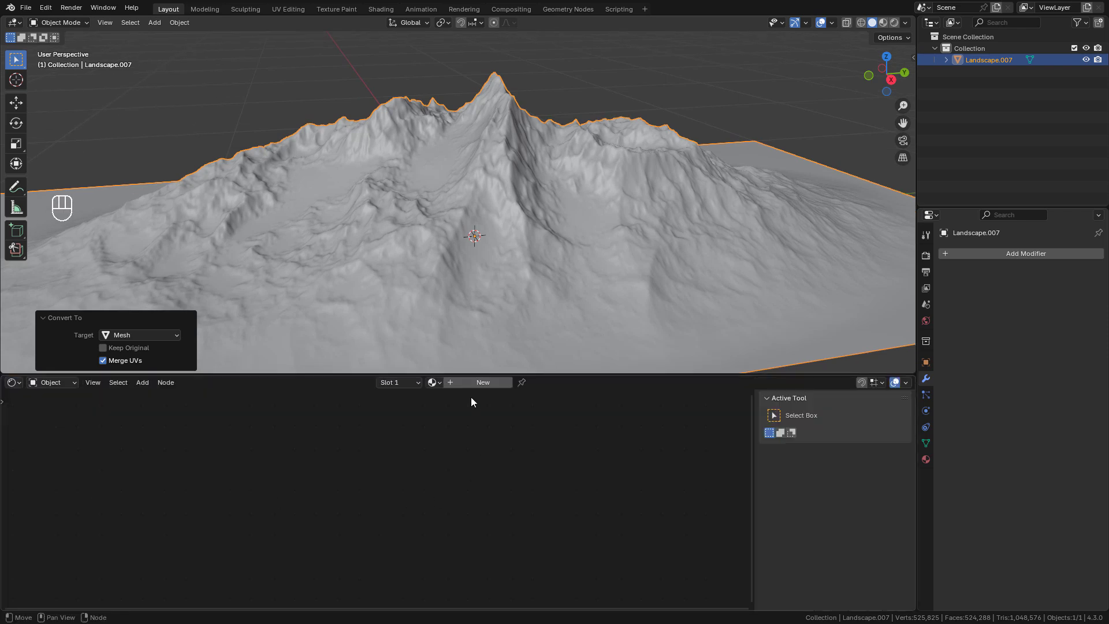
pyautogui.click(476, 381)
pyautogui.scroll(-4, 455, 402)
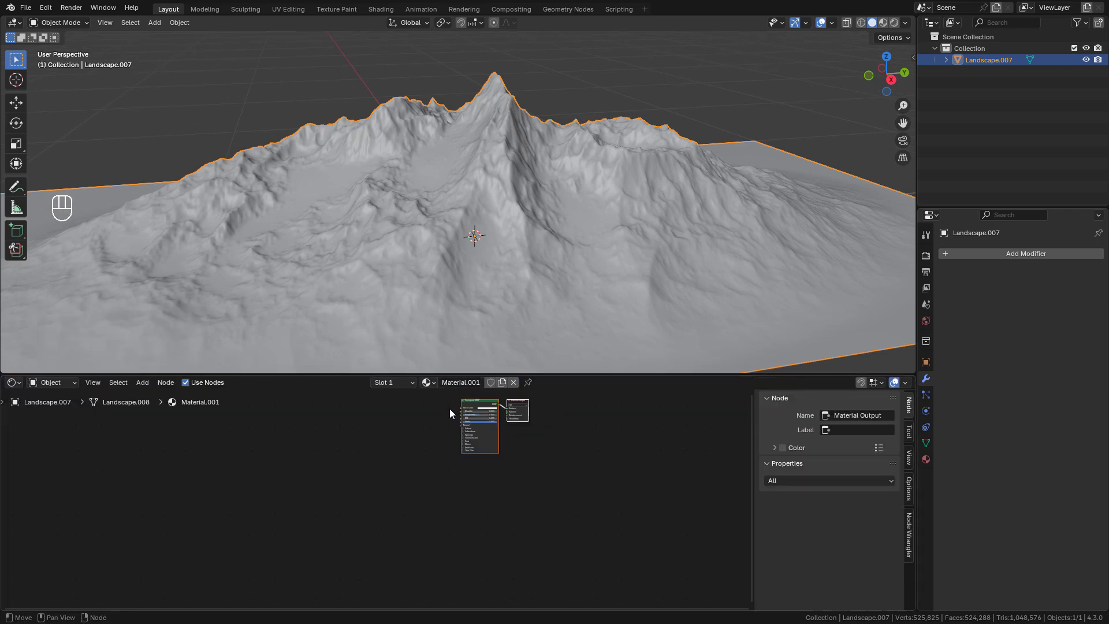
pyautogui.moveTo(450, 407); pyautogui.dragTo(422, 470, button='middle')
pyautogui.scroll(9, 315, 457)
pyautogui.scroll(2, 416, 469)
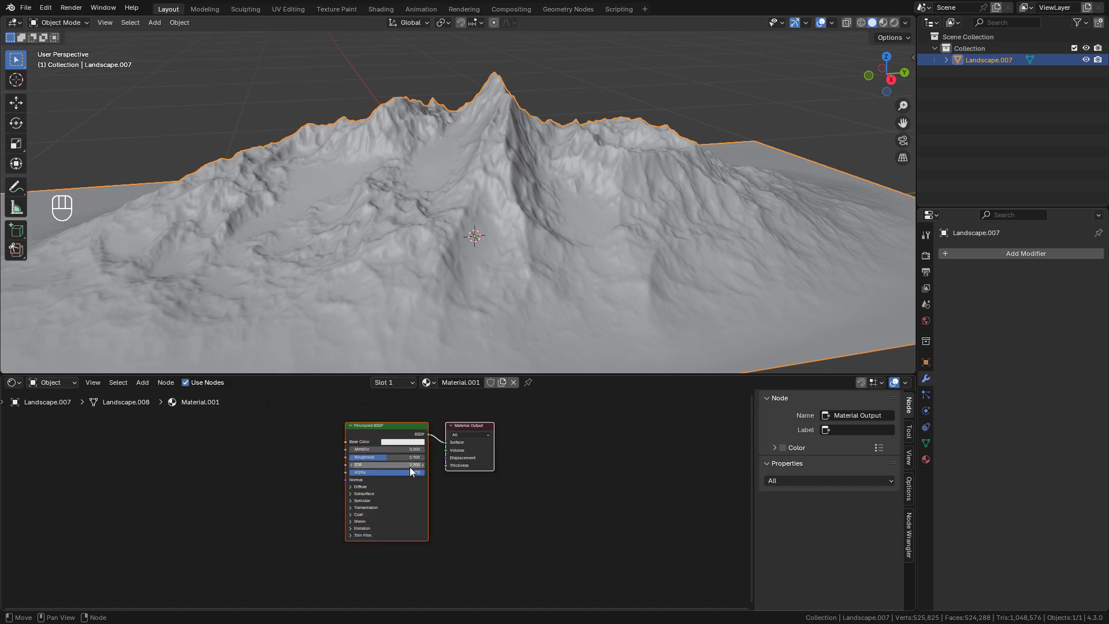
# Load the cliff 05 Albedo, Normal and Roughness maps onto the Principled BSDF with Node Wrangler's texture setup, and show the material preview
pyautogui.moveTo(384, 421); pyautogui.dragTo(379, 424)
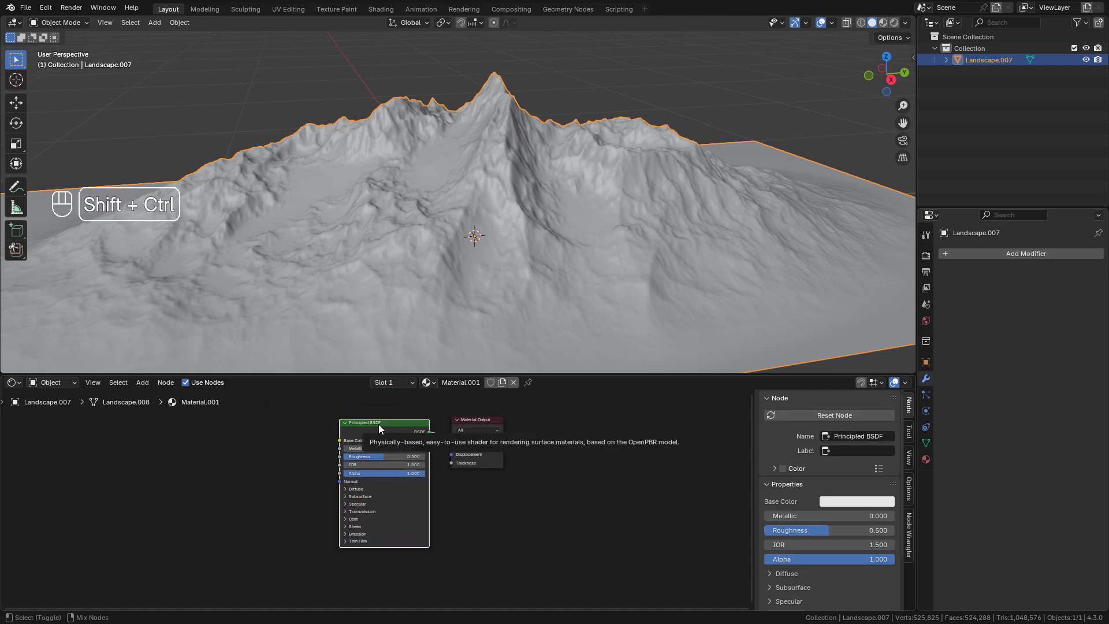
pyautogui.hotkey('ctrl', 'shift', 't')
pyautogui.click(364, 263)
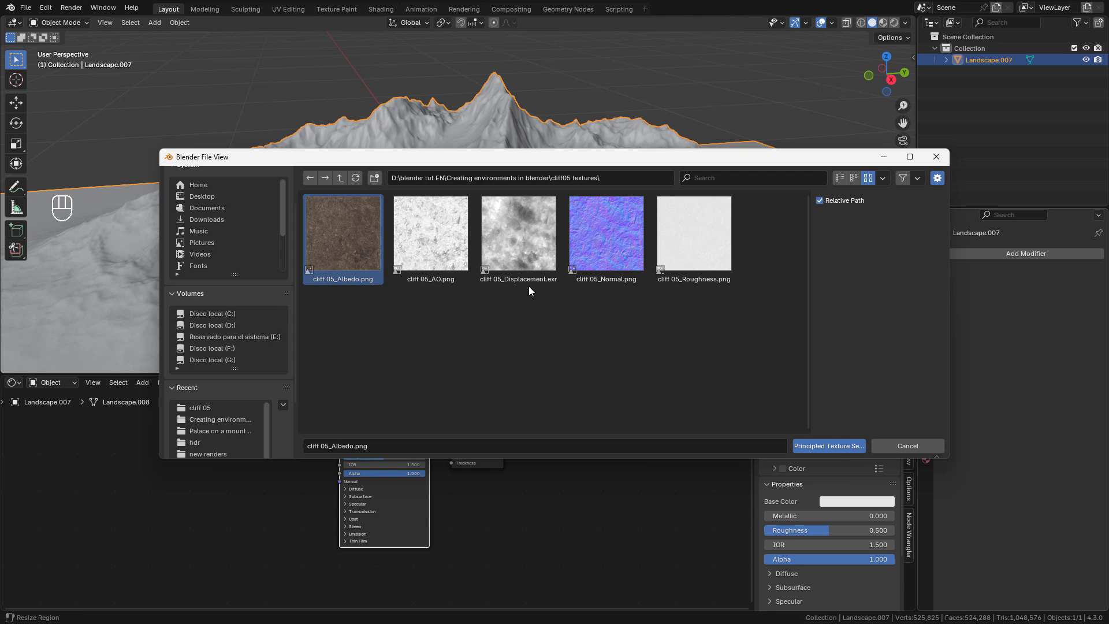
pyautogui.keyDown('ctrl'); pyautogui.click(611, 254); pyautogui.keyUp('ctrl')
pyautogui.keyDown('ctrl'); pyautogui.click(679, 244); pyautogui.keyUp('ctrl')
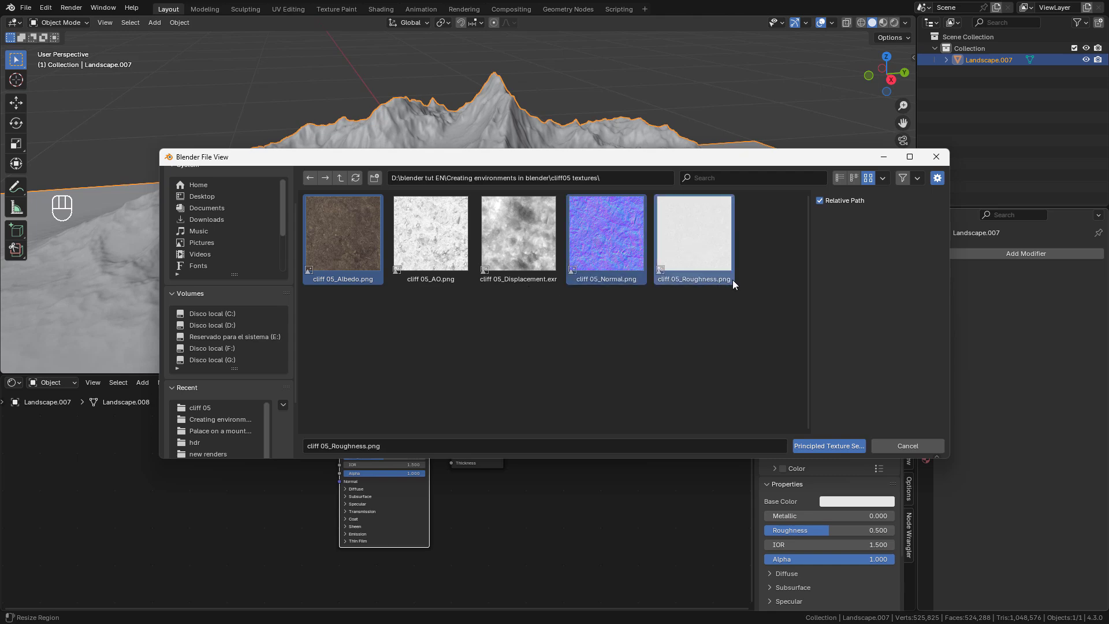
pyautogui.click(827, 445)
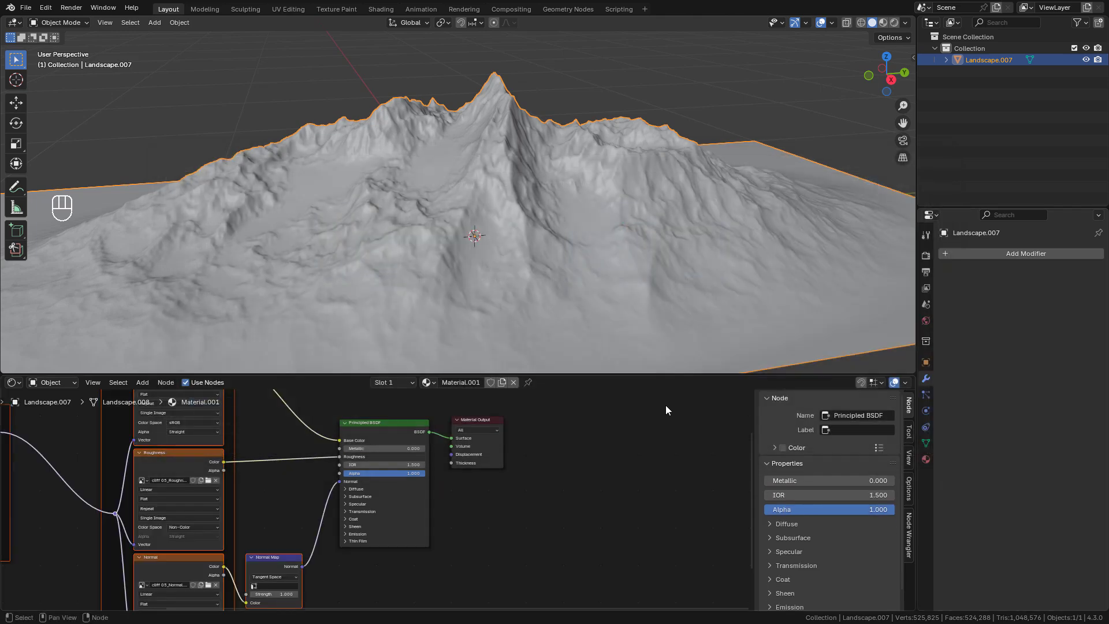
pyautogui.click(882, 25)
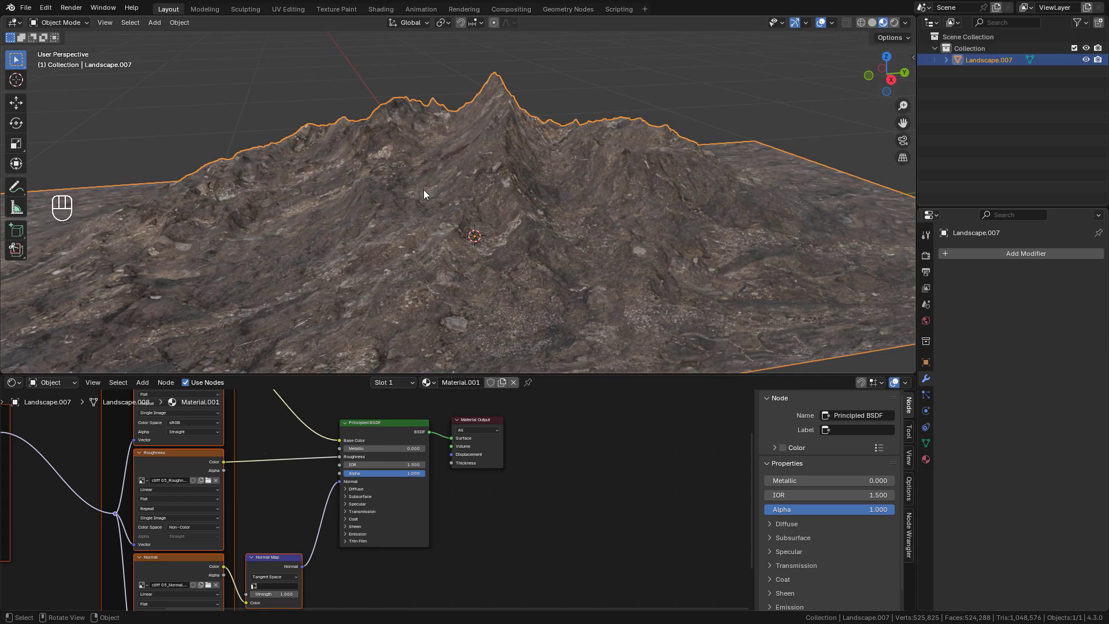
# Unwrap the whole landscape mesh with Cube Projection in Edit Mode and return to Object Mode
pyautogui.press('Tab')
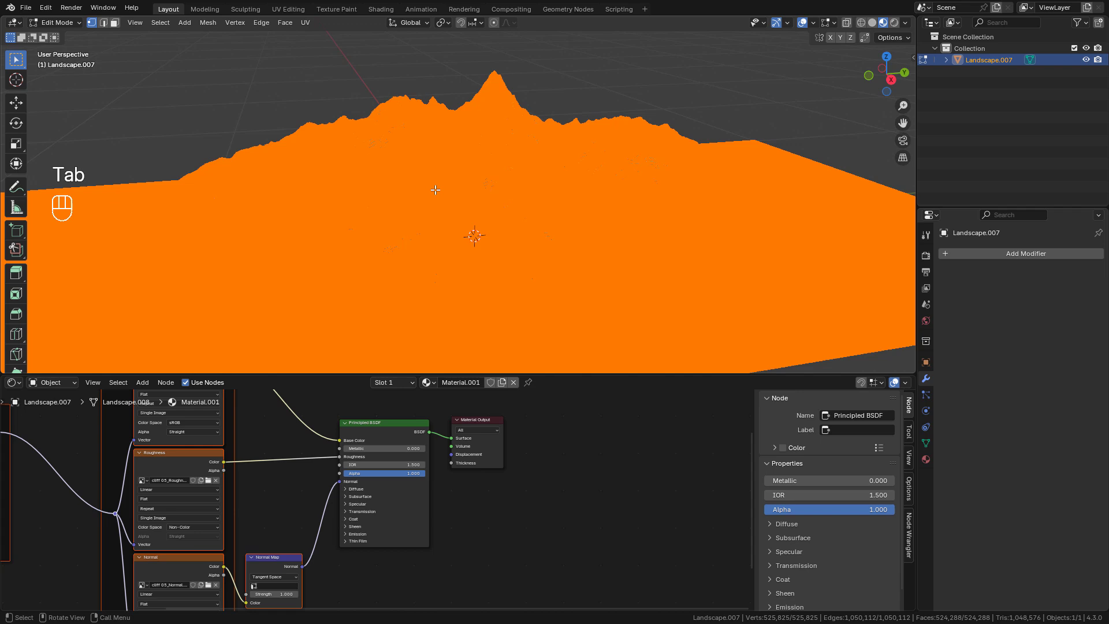
pyautogui.moveTo(436, 190); pyautogui.dragTo(413, 185, button='middle')
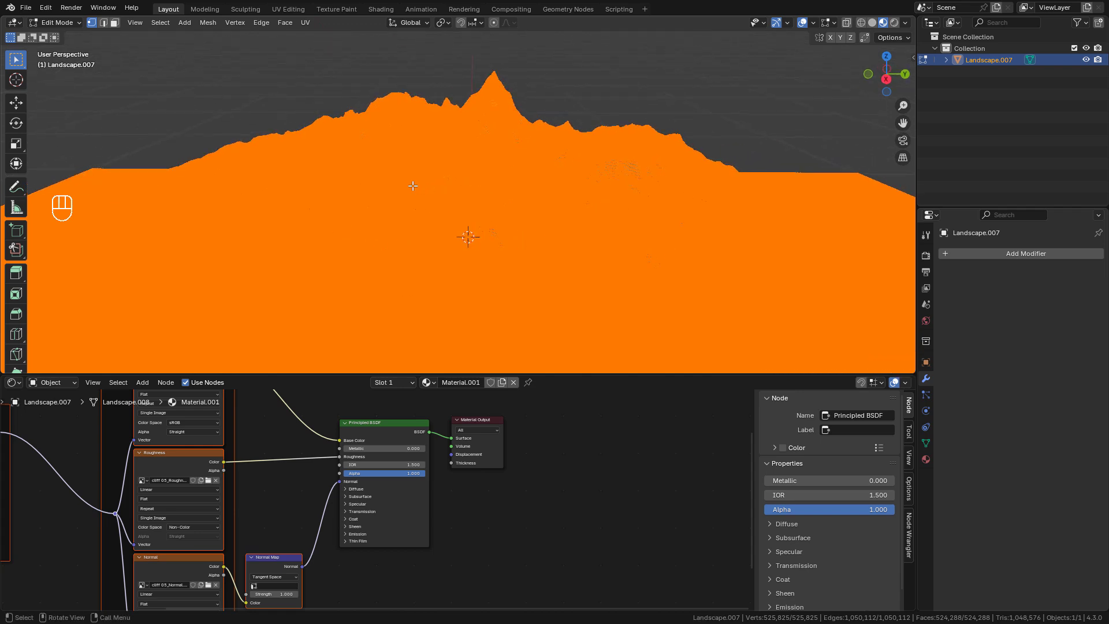
pyautogui.press('u')
pyautogui.moveTo(413, 186)
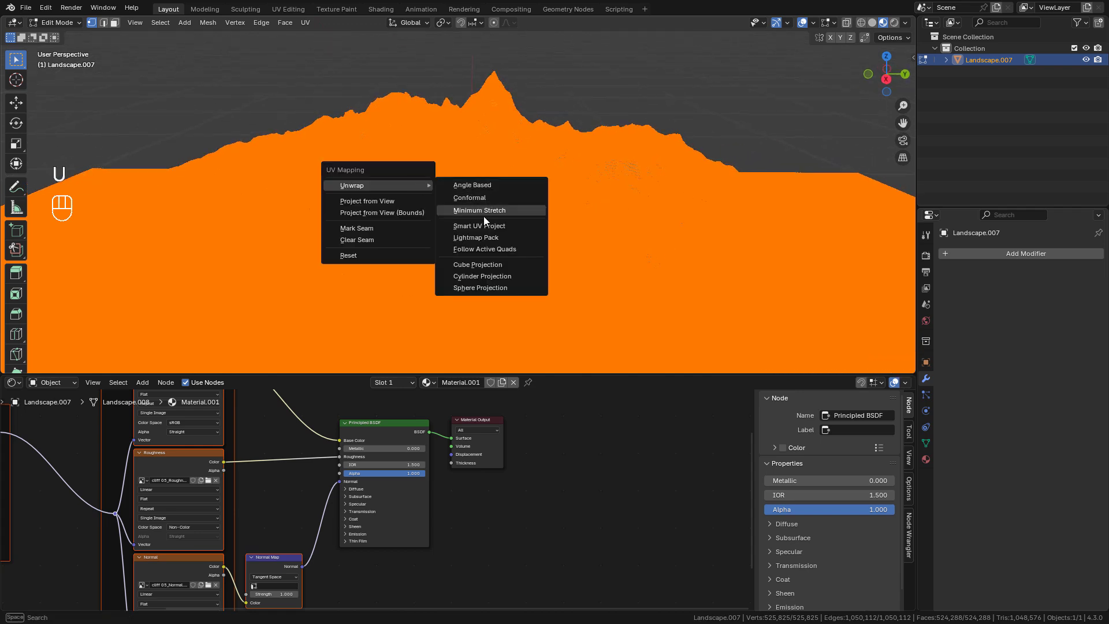
pyautogui.click(494, 265)
pyautogui.moveTo(493, 264); pyautogui.dragTo(484, 192, button='middle')
pyautogui.press('Tab')
pyautogui.scroll(2, 475, 235)
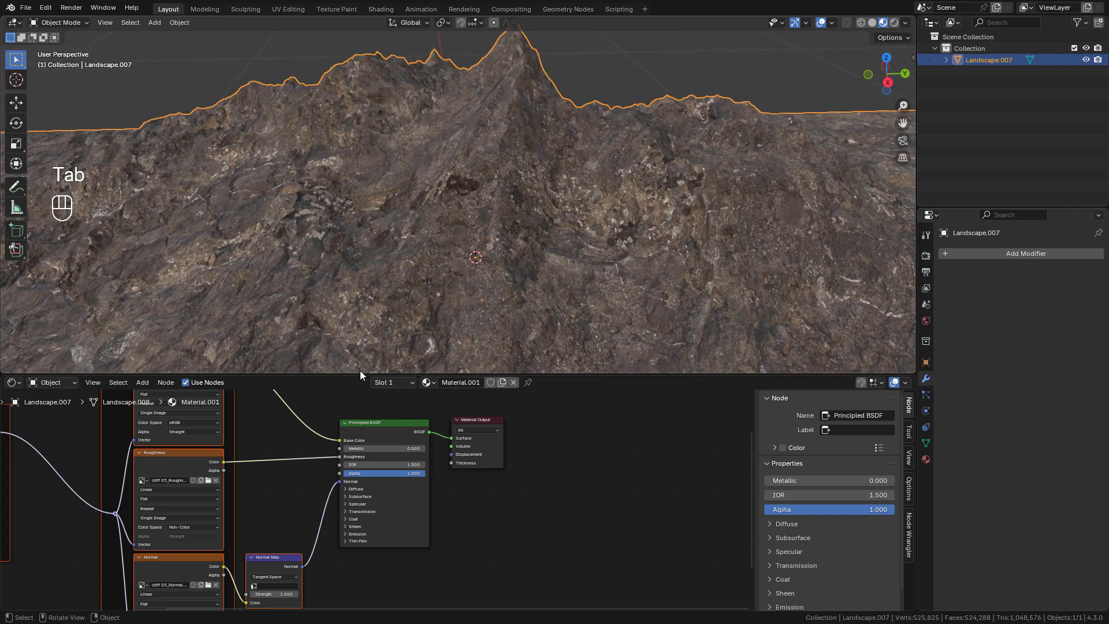
# Set the cliff texture's Mapping scale to 5 on X, Y and Z
pyautogui.moveTo(243, 474); pyautogui.dragTo(641, 461, button='middle')
pyautogui.scroll(2, 426, 476)
pyautogui.moveTo(425, 475); pyautogui.dragTo(436, 485, button='middle')
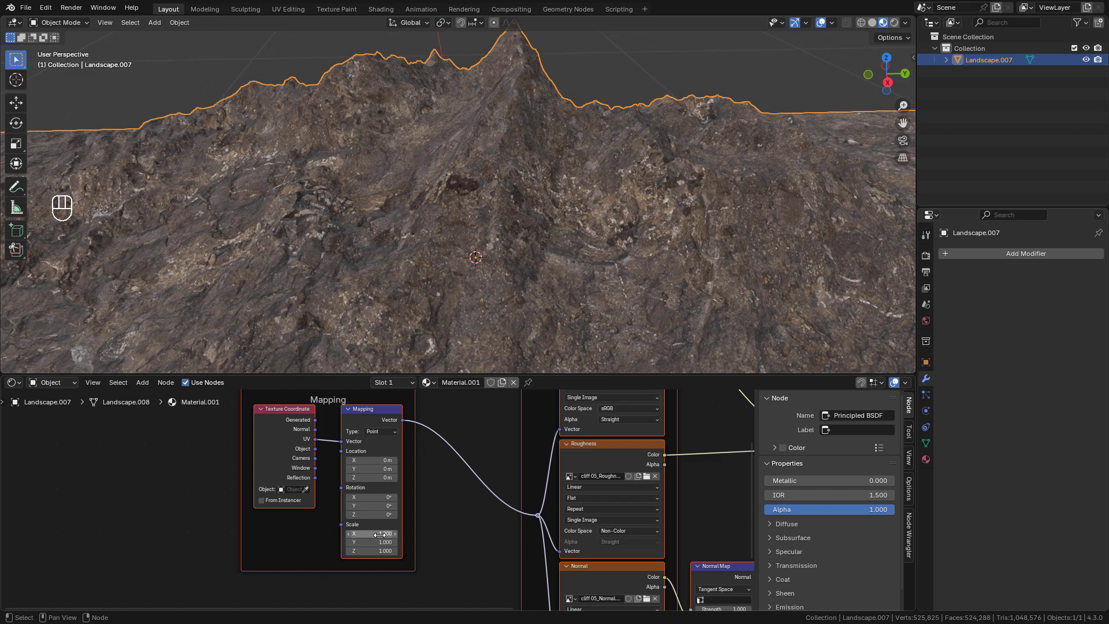
pyautogui.moveTo(380, 535); pyautogui.dragTo(379, 550)
pyautogui.write('5')
pyautogui.press('Return')
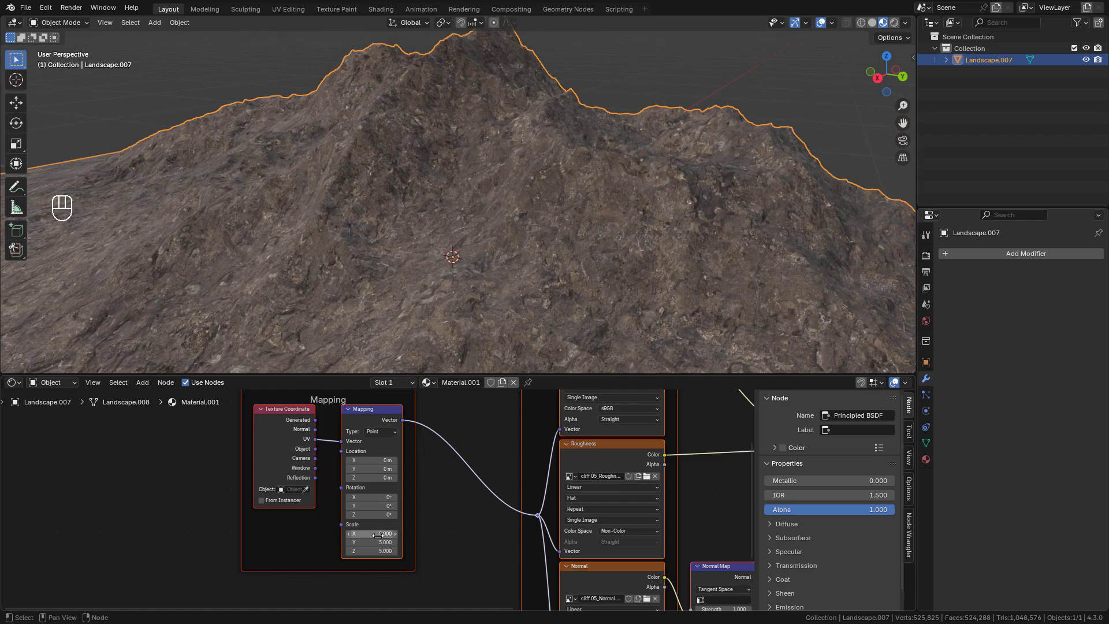
# Set the cliff texture's Mapping scale to 7 on X, Y and Z
pyautogui.moveTo(378, 534); pyautogui.dragTo(378, 551)
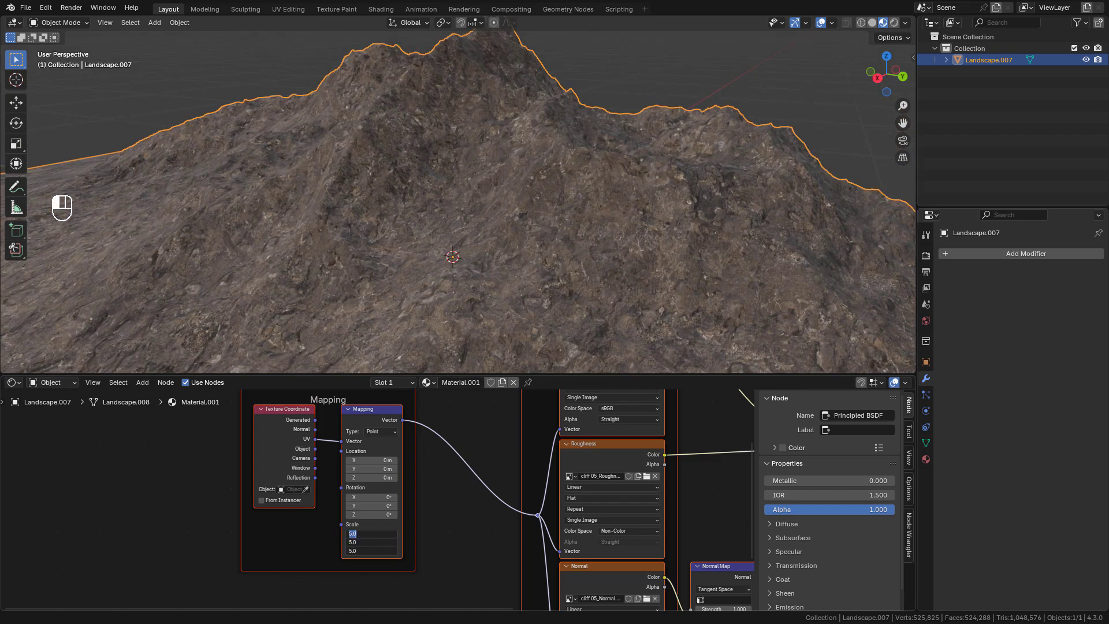
pyautogui.write('7')
pyautogui.press('Return')
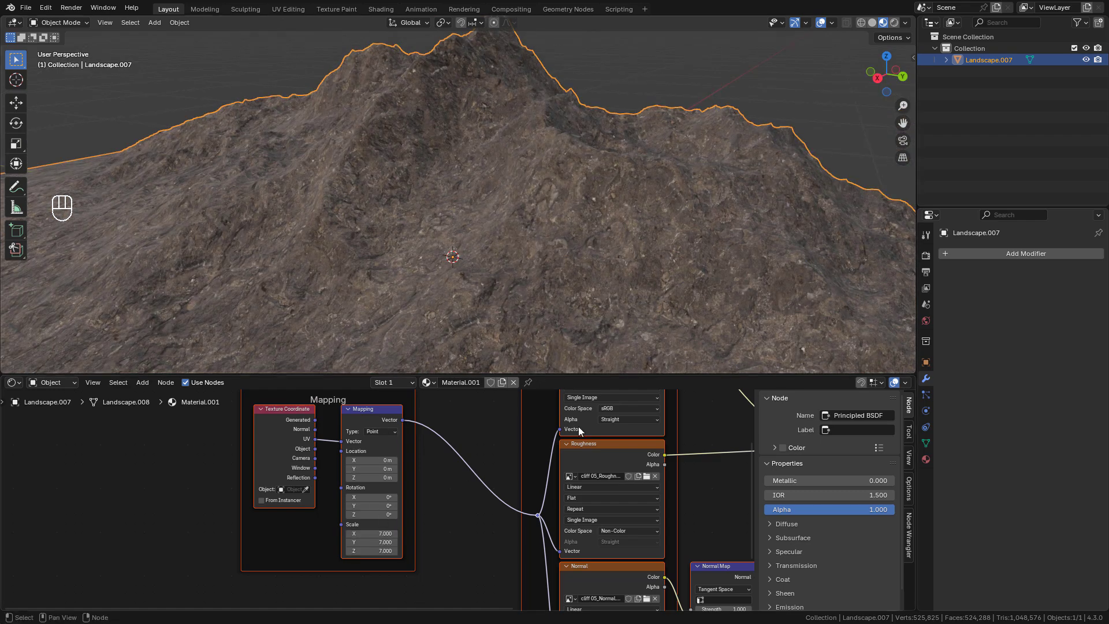
# Expand the Specular settings of the cliff's Principled BSDF and set its IOR Level to 0
pyautogui.moveTo(599, 463); pyautogui.dragTo(279, 475, button='middle')
pyautogui.scroll(2, 504, 504)
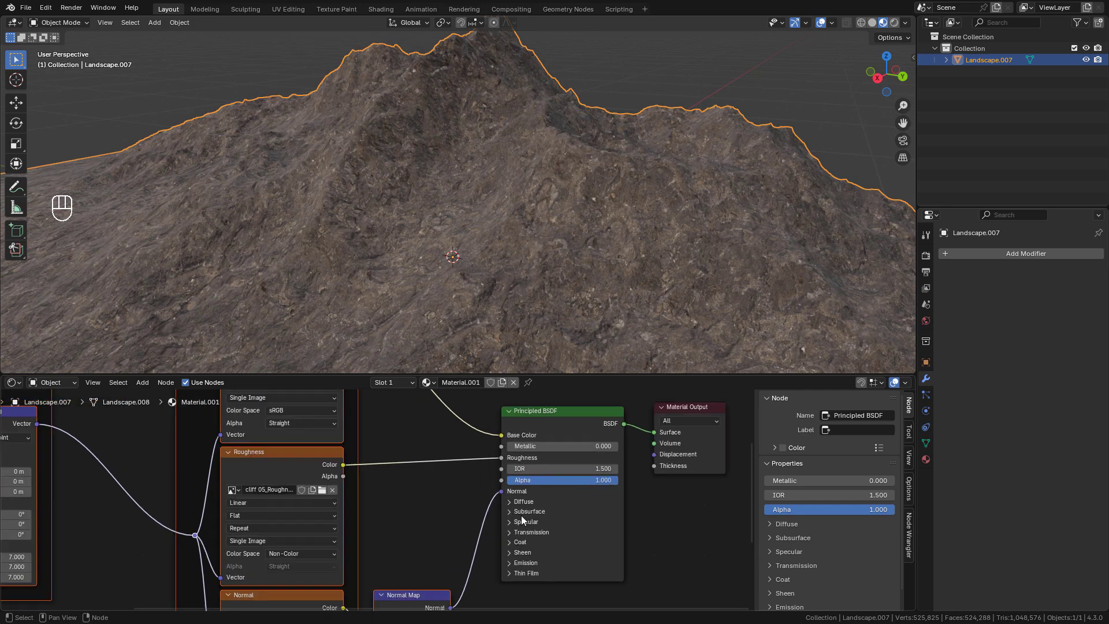
pyautogui.click(519, 523)
pyautogui.moveTo(577, 549); pyautogui.dragTo(520, 549)
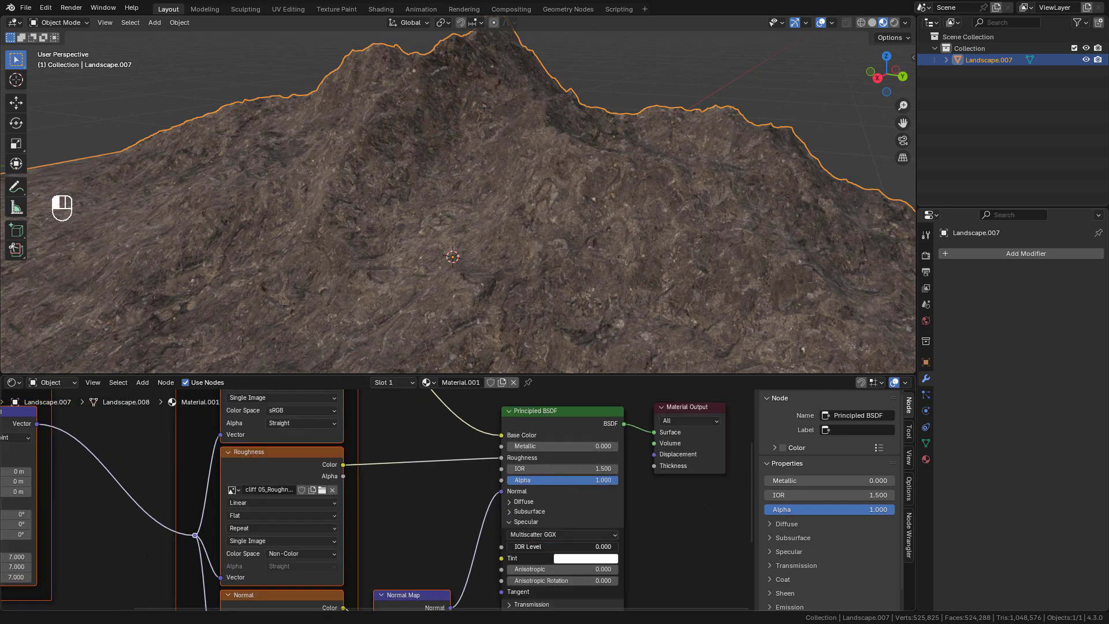
# Enable Scene Lights in the viewport shading and set the preview environment strength to 0.250
pyautogui.scroll(-5, 677, 202)
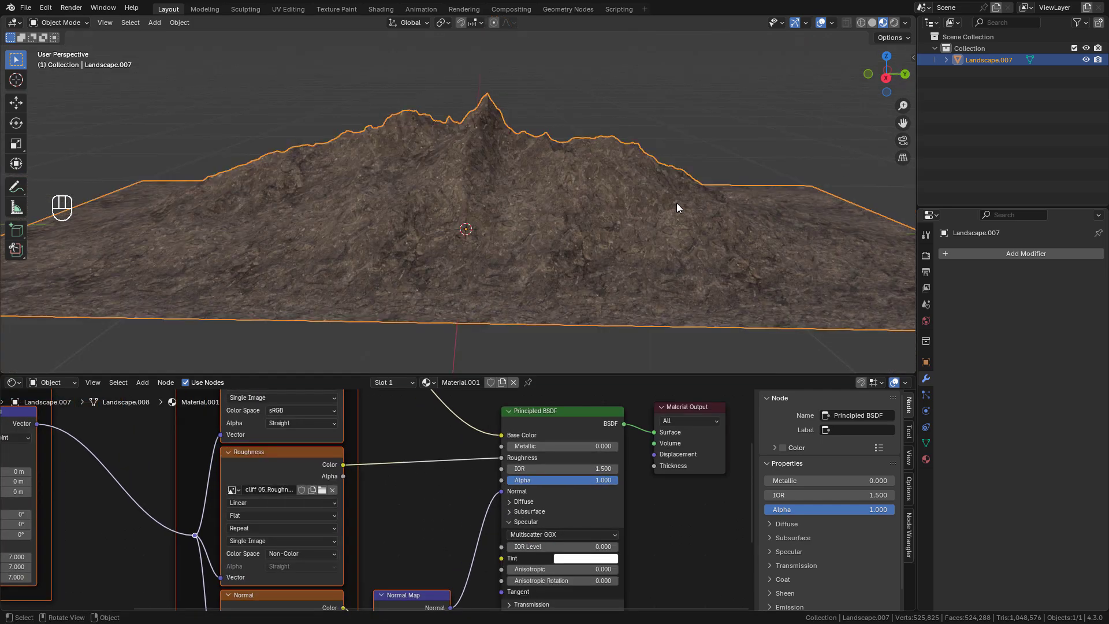
pyautogui.click(905, 23)
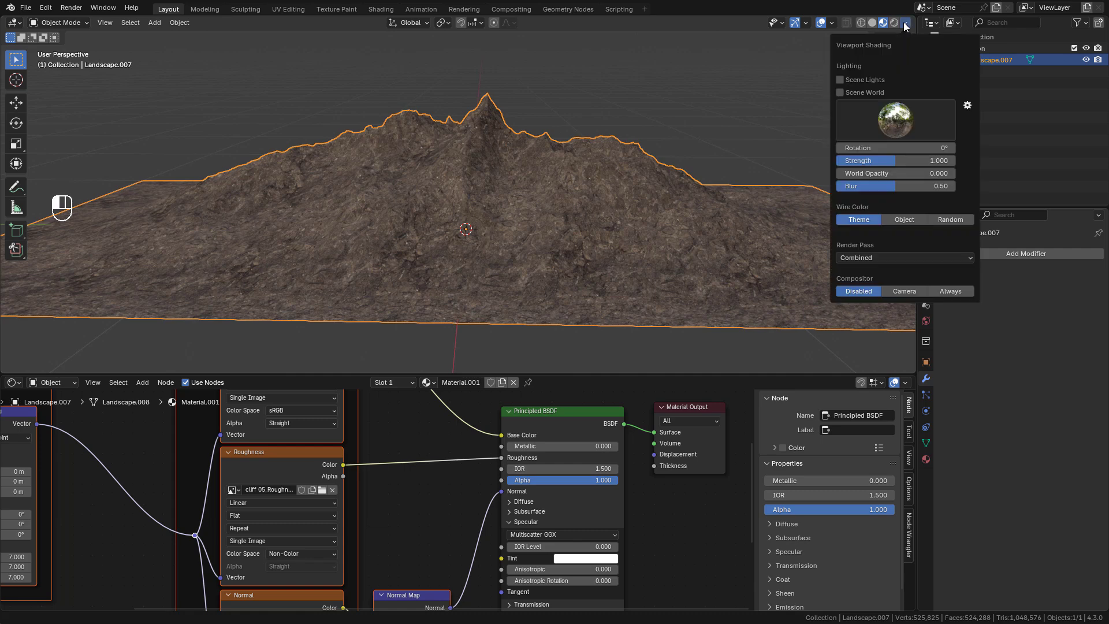
pyautogui.click(840, 80)
pyautogui.moveTo(907, 162); pyautogui.dragTo(863, 162)
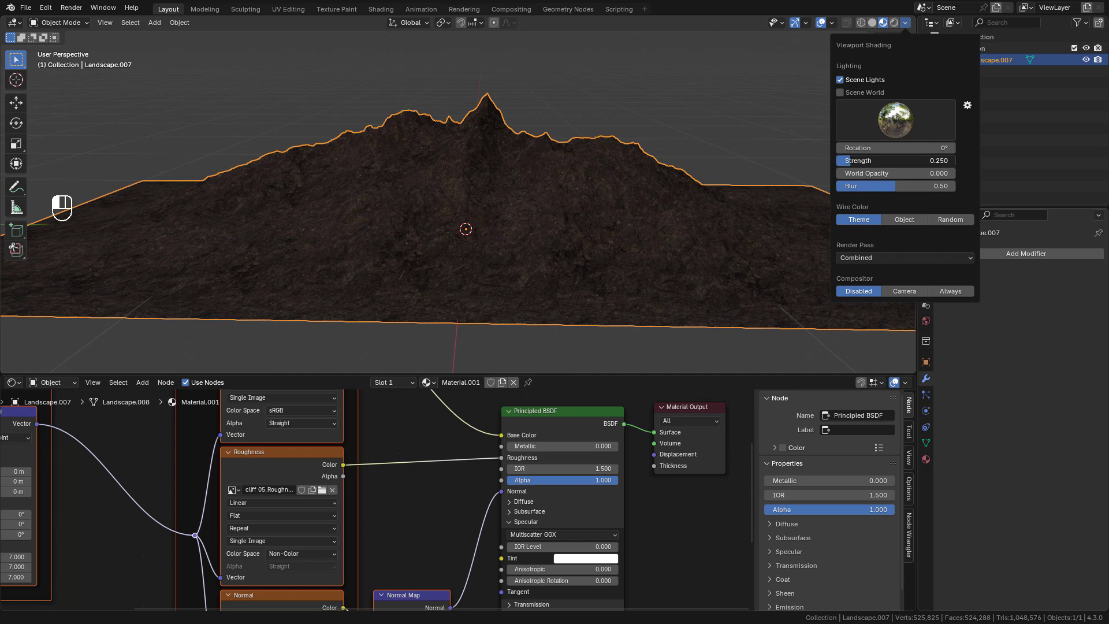
# Add a Sun light, move it high beside the mountain and aim its beam diagonally down across the peak
pyautogui.hotkey('shift', 'a')
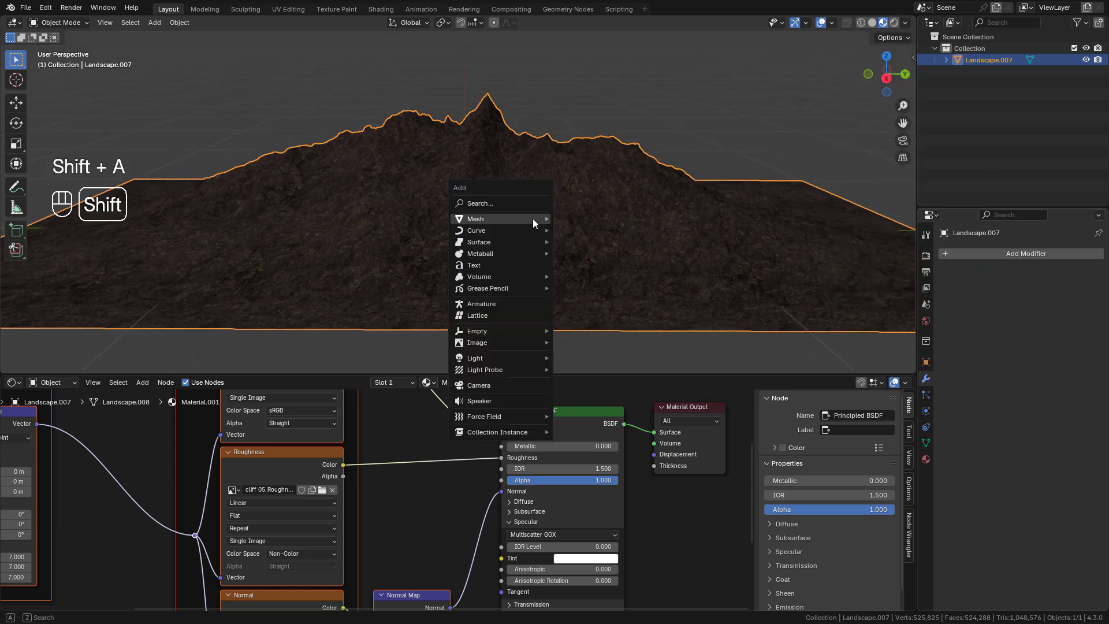
pyautogui.moveTo(519, 358)
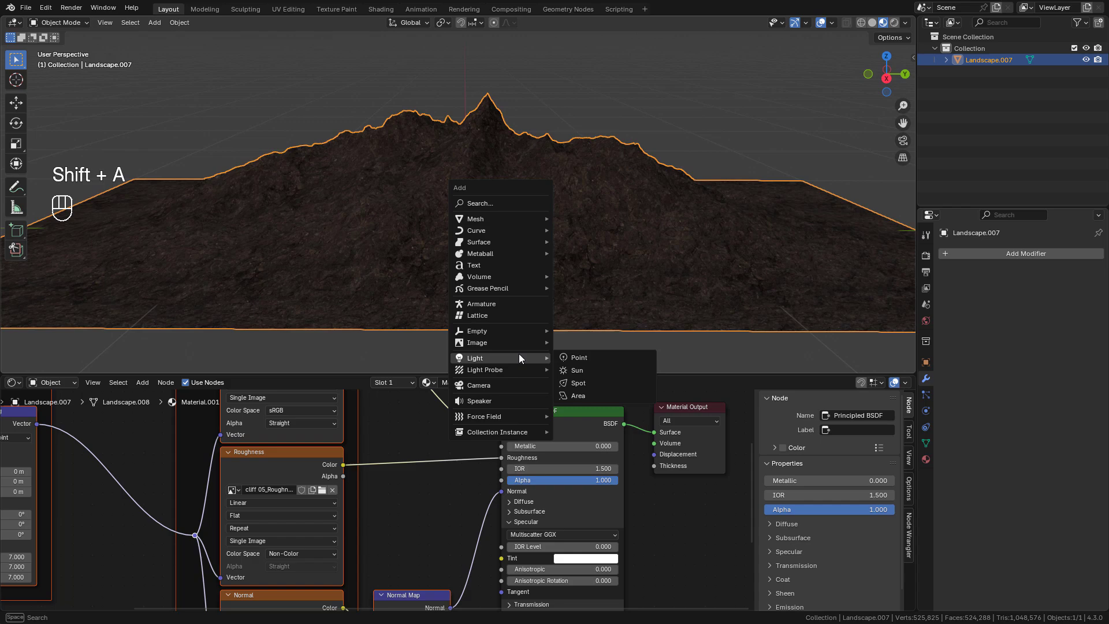
pyautogui.click(584, 367)
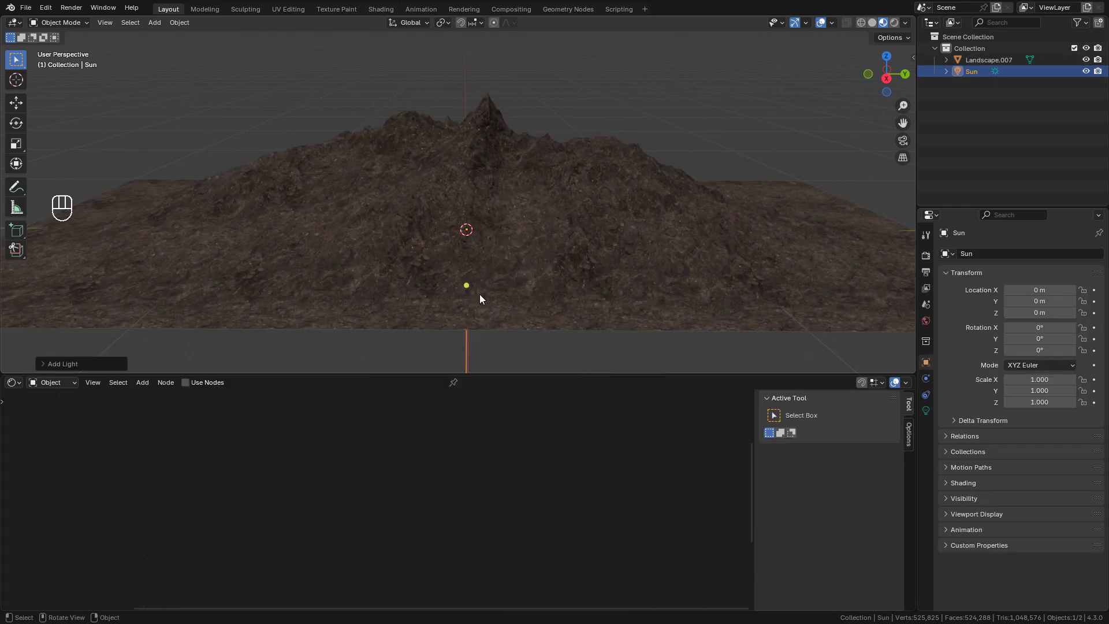
pyautogui.press('g')
pyautogui.click(713, 71)
pyautogui.moveTo(672, 91); pyautogui.dragTo(416, 218)
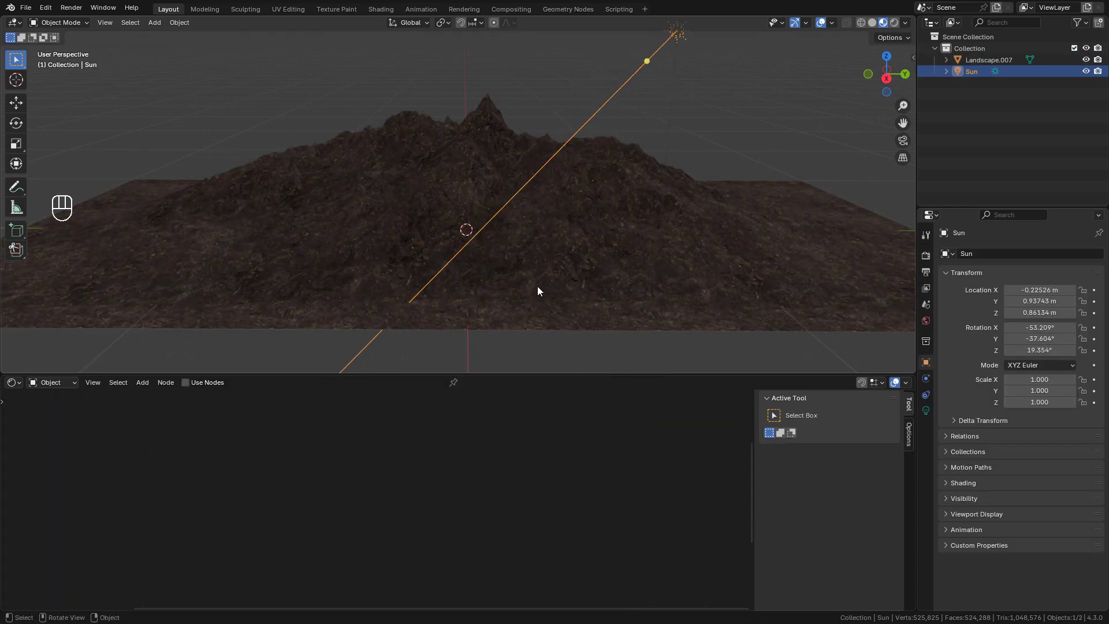
# Set the Sun's strength to 10 and rotate it about the global Z axis to shift the shadows on the mountain
pyautogui.click(927, 412)
pyautogui.click(1039, 331)
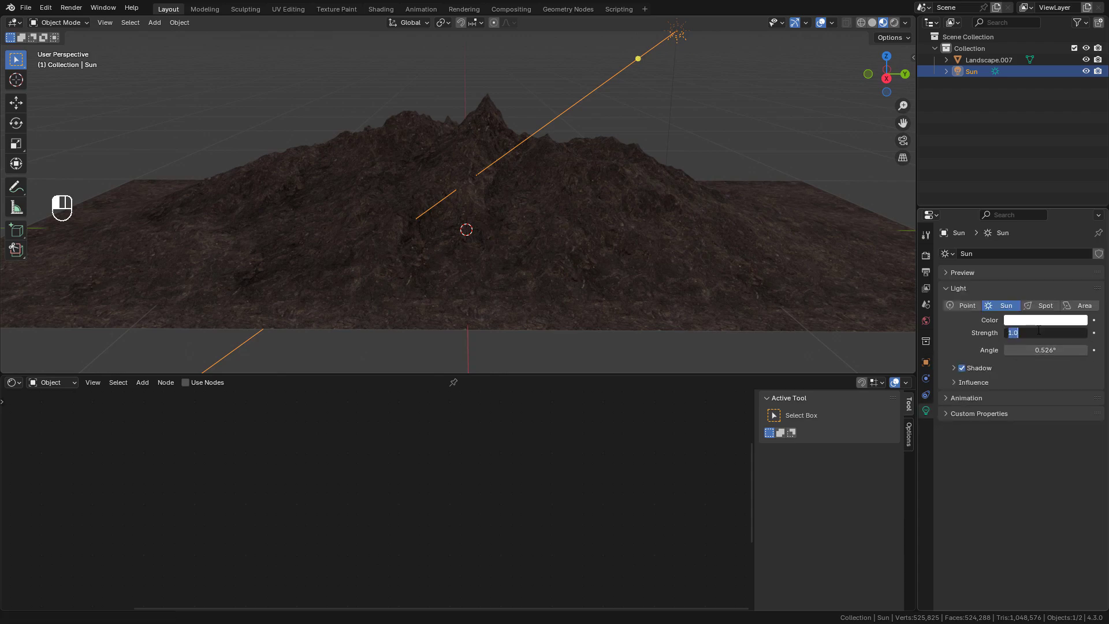
pyautogui.write('10')
pyautogui.press('Return')
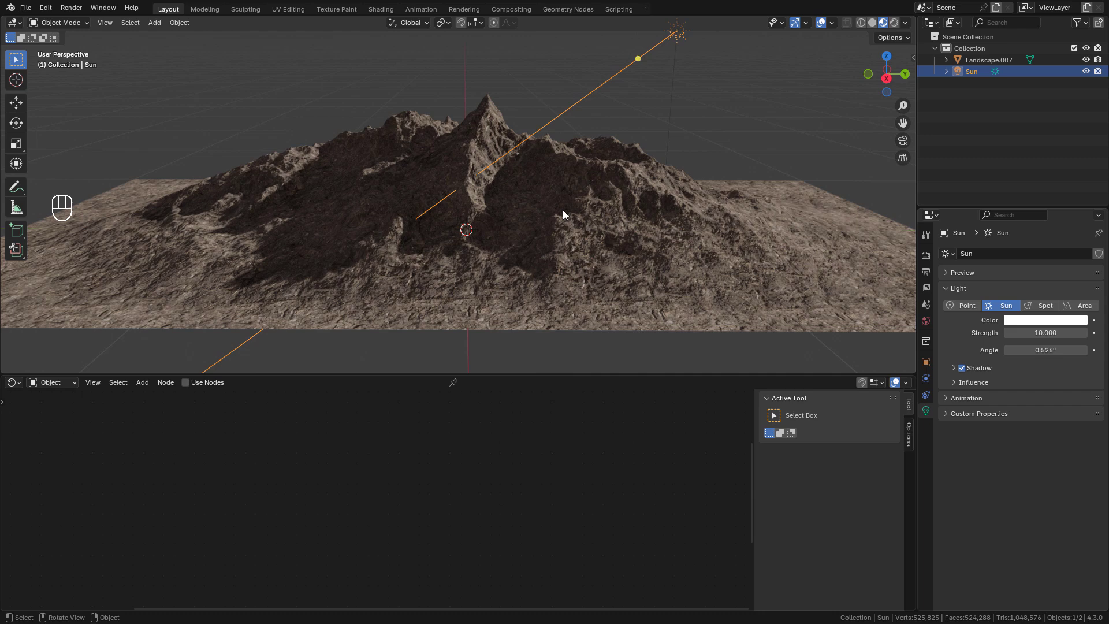
pyautogui.press('r')
pyautogui.press('z')
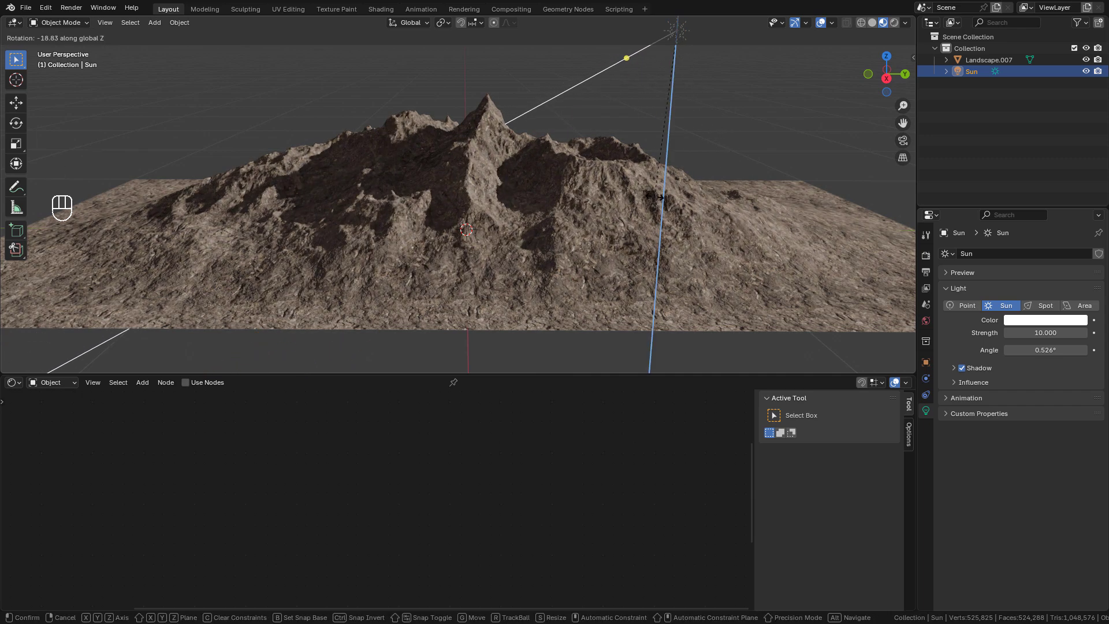
pyautogui.click(632, 198)
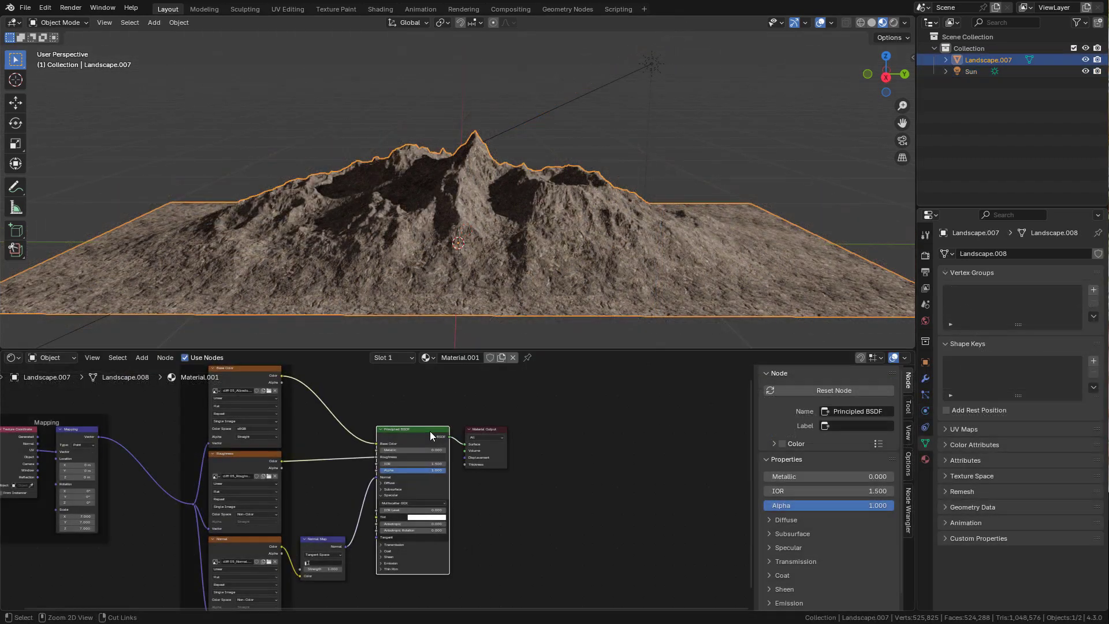
# Duplicate the Principled BSDF without its textures, combine both shaders through a Mix Shader into the Material Output, and space the nodes apart
pyautogui.moveTo(485, 430); pyautogui.dragTo(598, 425)
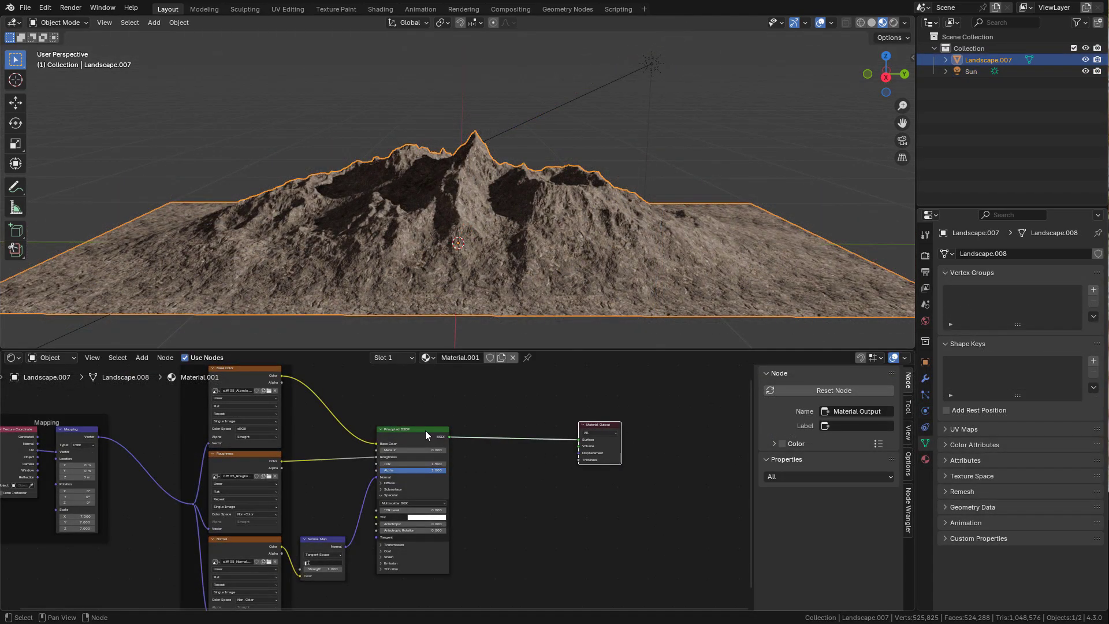
pyautogui.hotkey('shift', 'd')
pyautogui.click(550, 494)
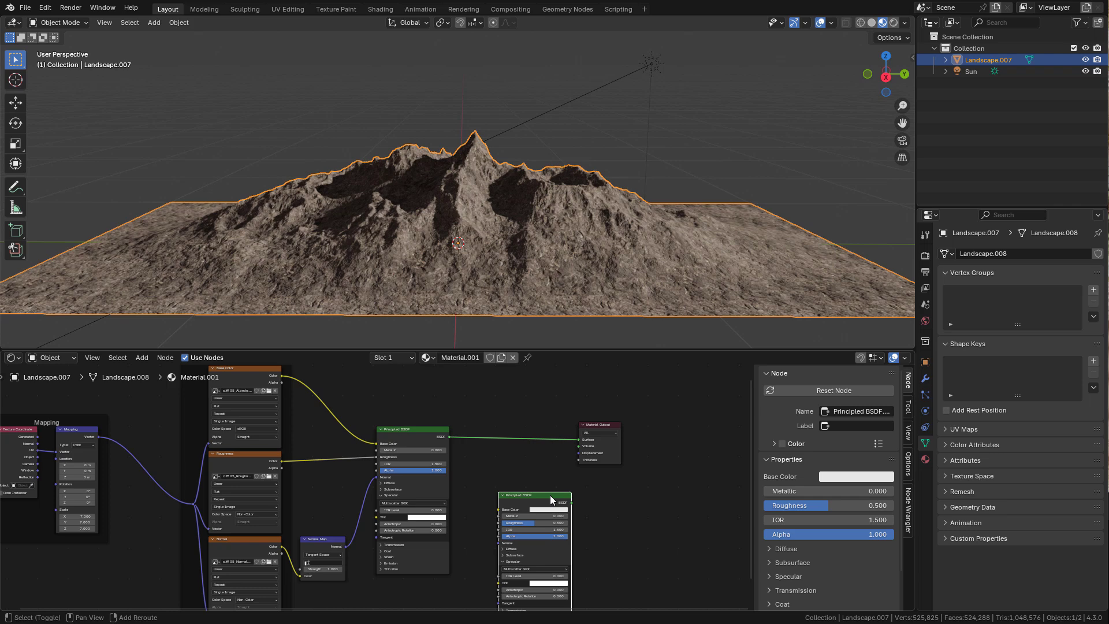
pyautogui.keyDown('shift'); pyautogui.click(431, 434); pyautogui.keyUp('shift')
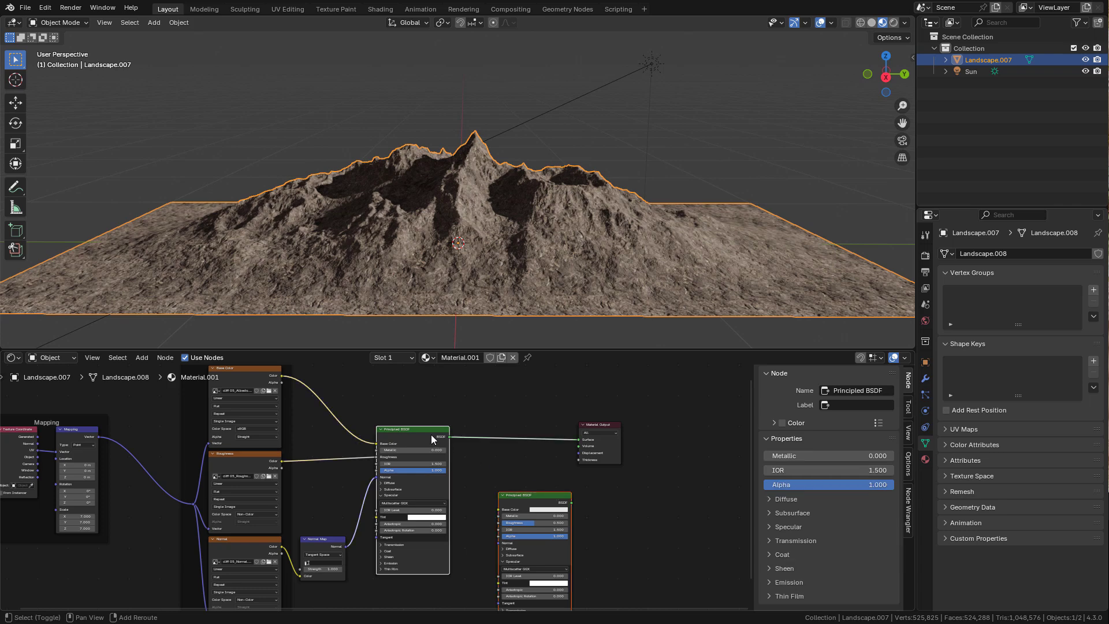
pyautogui.hotkey('ctrl', '0')
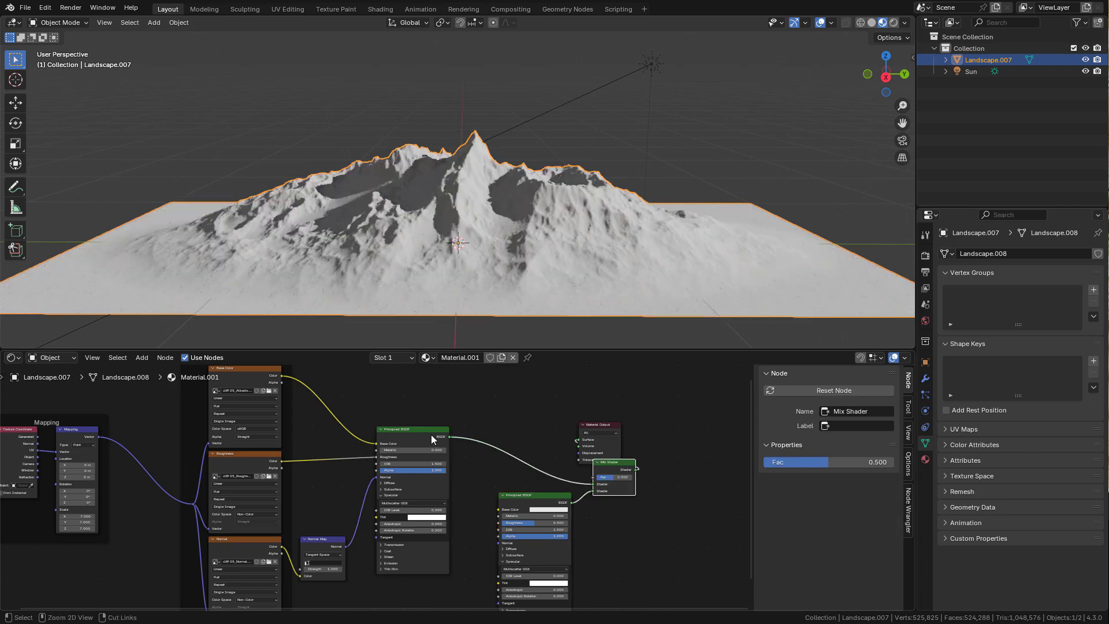
pyautogui.moveTo(605, 426); pyautogui.dragTo(693, 439)
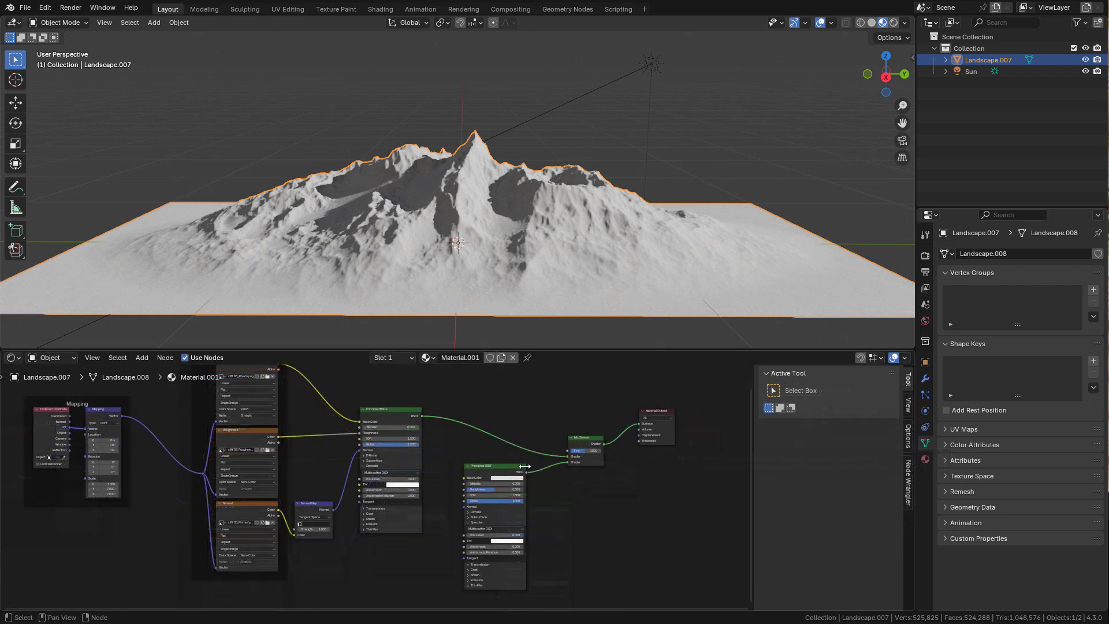
pyautogui.moveTo(508, 471); pyautogui.dragTo(539, 515)
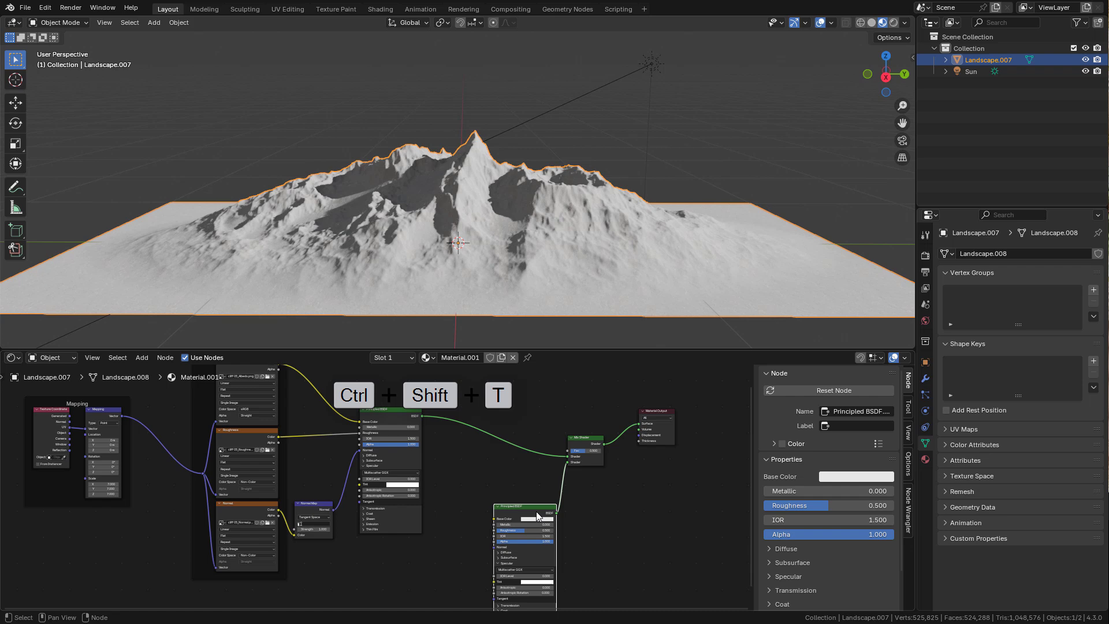
# Load the grass 03 Albedo, Normal and Roughness maps onto the second Principled BSDF with Node Wrangler's Principled Texture Setup
pyautogui.hotkey('ctrl', 'shift', 't')
pyautogui.click(342, 241)
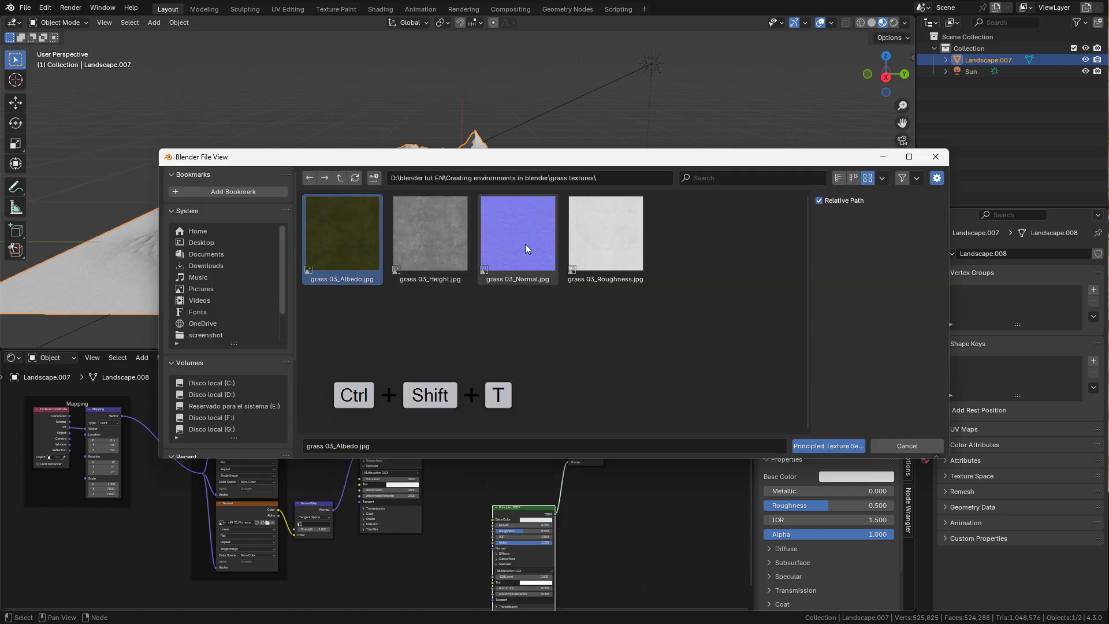
pyautogui.keyDown('ctrl'); pyautogui.click(525, 244); pyautogui.keyUp('ctrl')
pyautogui.keyDown('ctrl'); pyautogui.click(619, 249); pyautogui.keyUp('ctrl')
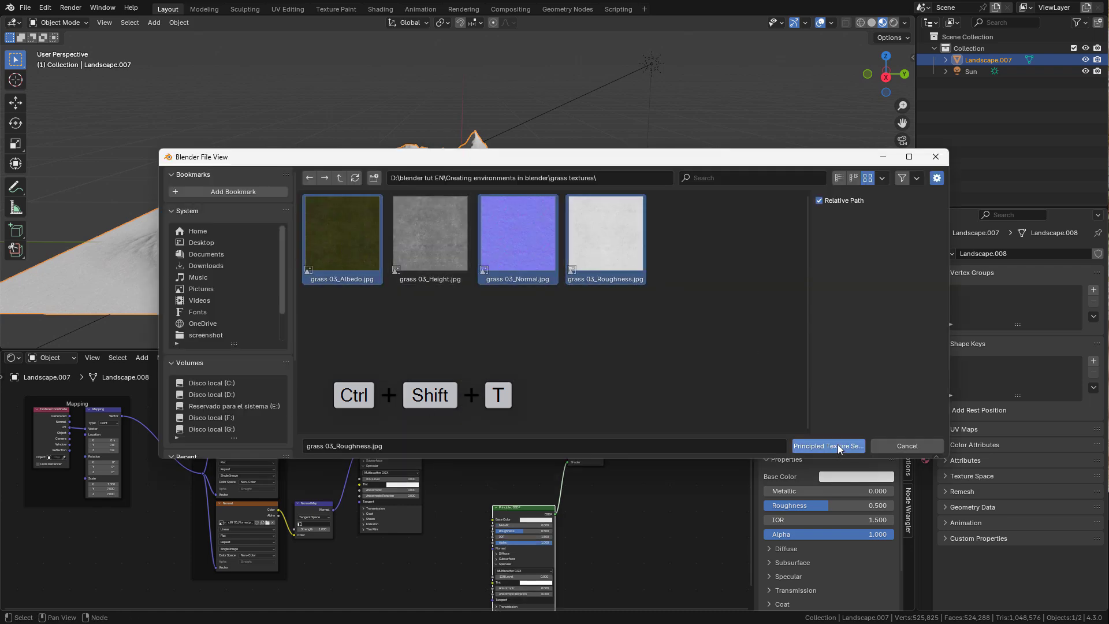
pyautogui.click(838, 444)
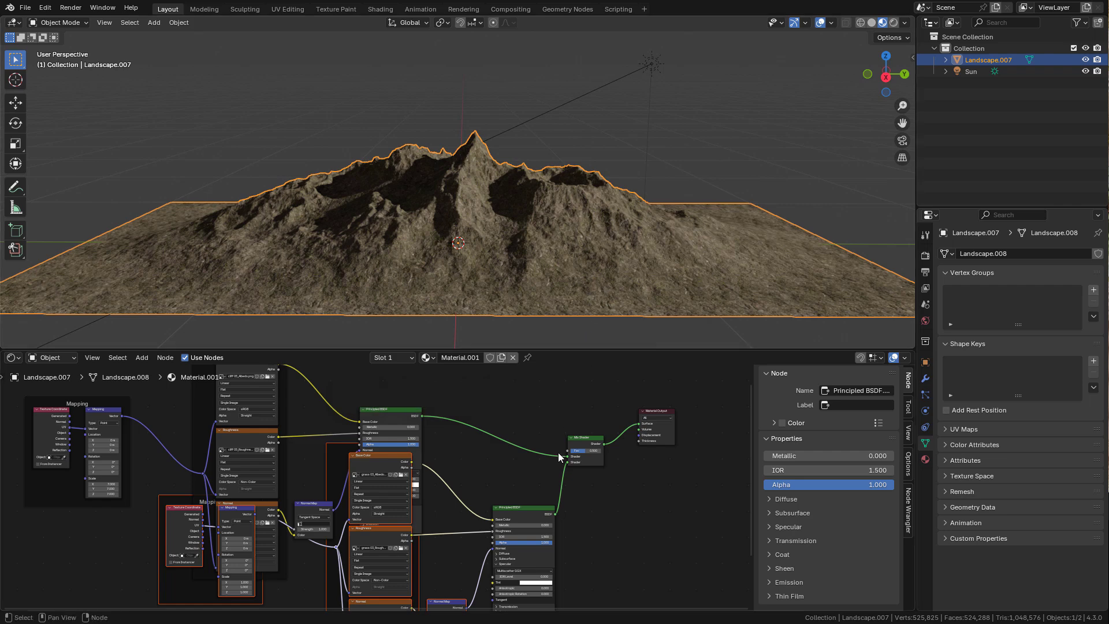
# Move the grass texture and mapping nodes below the cliff nodes so the two sets no longer overlap
pyautogui.scroll(-2, 515, 466)
pyautogui.moveTo(512, 459); pyautogui.dragTo(511, 394, button='middle')
pyautogui.scroll(-2, 510, 394)
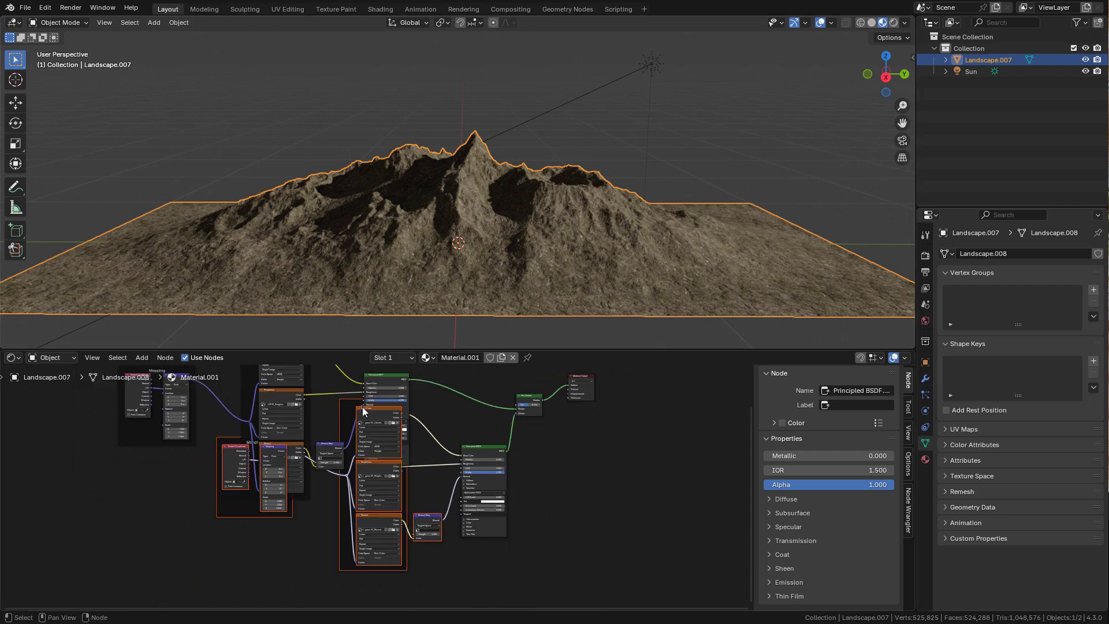
pyautogui.moveTo(346, 401); pyautogui.dragTo(337, 492)
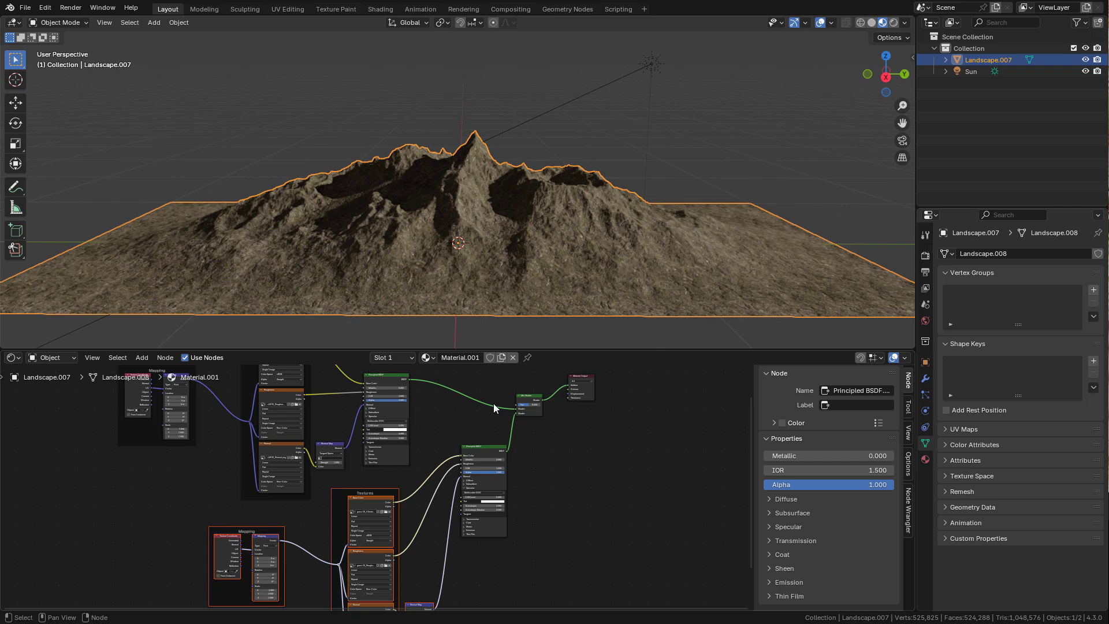
# Add a Geometry node above the shaders and connect its Normal output to the Mix Shader's Fac input
pyautogui.moveTo(494, 403); pyautogui.dragTo(447, 515, button='middle')
pyautogui.scroll(4, 448, 470)
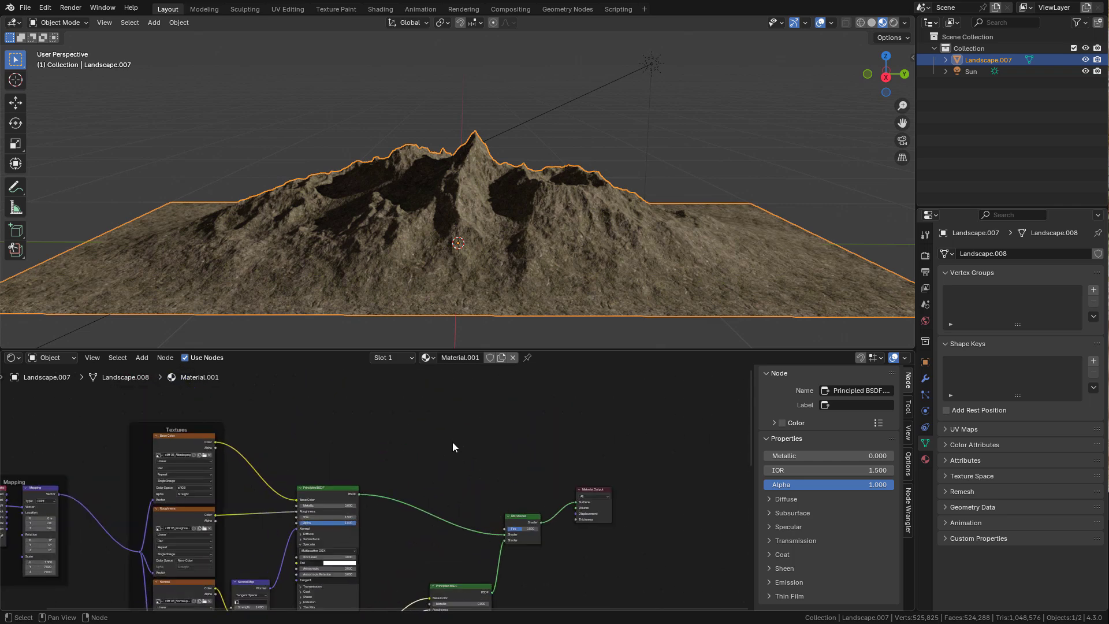
pyautogui.hotkey('shift', 'a')
pyautogui.click(400, 422)
pyautogui.write('geo')
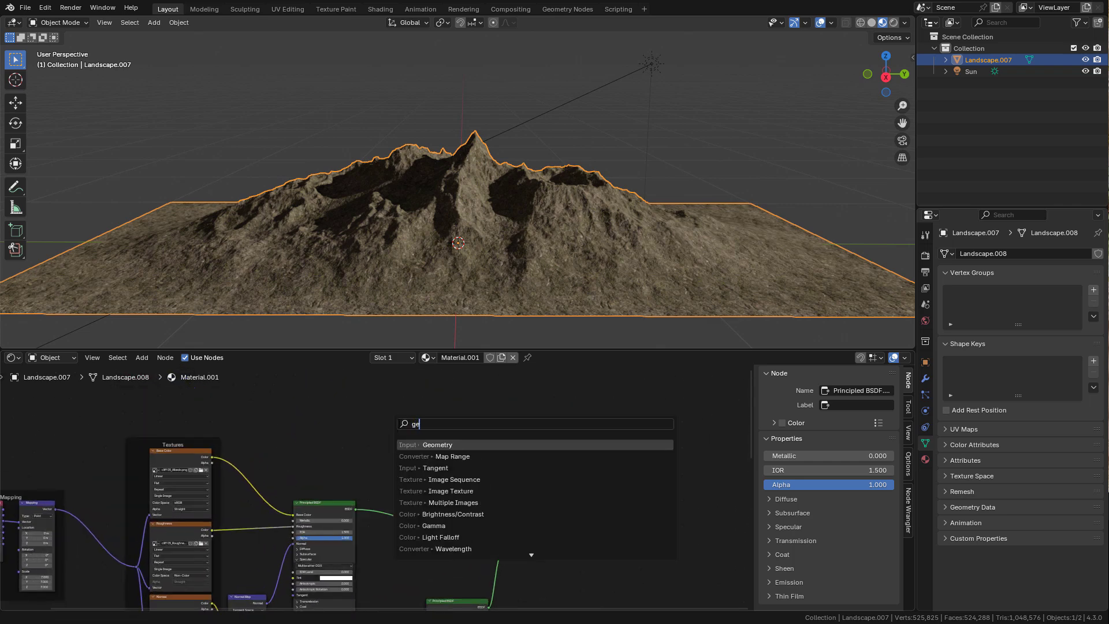
pyautogui.press('Return')
pyautogui.click(367, 418)
pyautogui.scroll(2, 379, 474)
pyautogui.moveTo(416, 413); pyautogui.dragTo(560, 569)
# Insert a Separate XYZ node after the Geometry node's Normal output and connect its Z output to the Mix Shader's Fac
pyautogui.hotkey('shift', 'a')
pyautogui.click(513, 439)
pyautogui.write('sep')
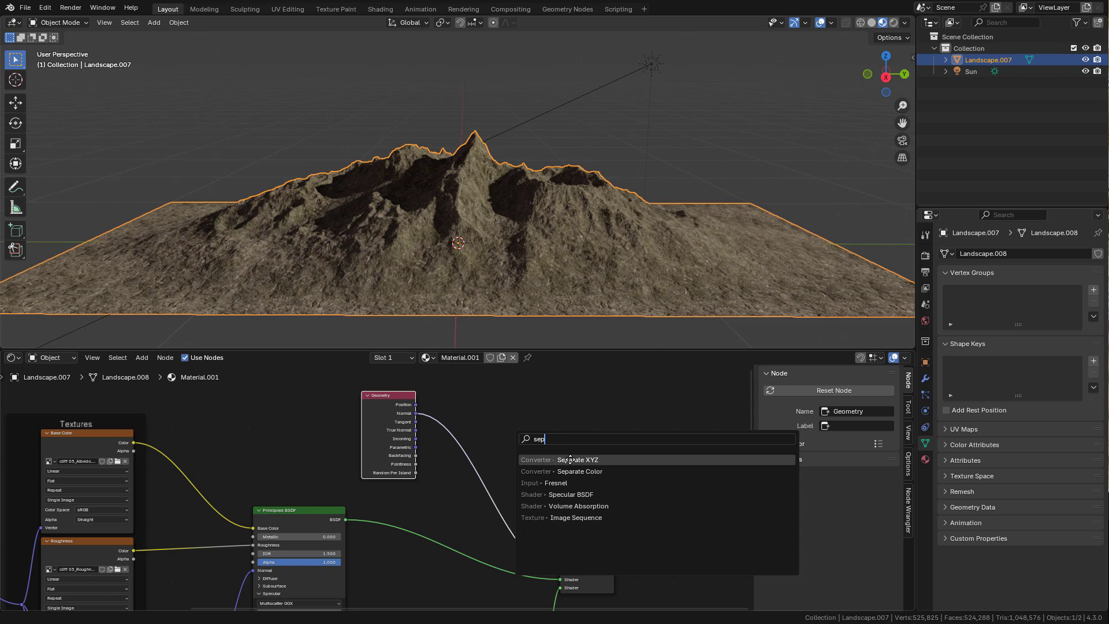
pyautogui.press('Return')
pyautogui.click(520, 453)
pyautogui.moveTo(528, 455); pyautogui.dragTo(558, 571)
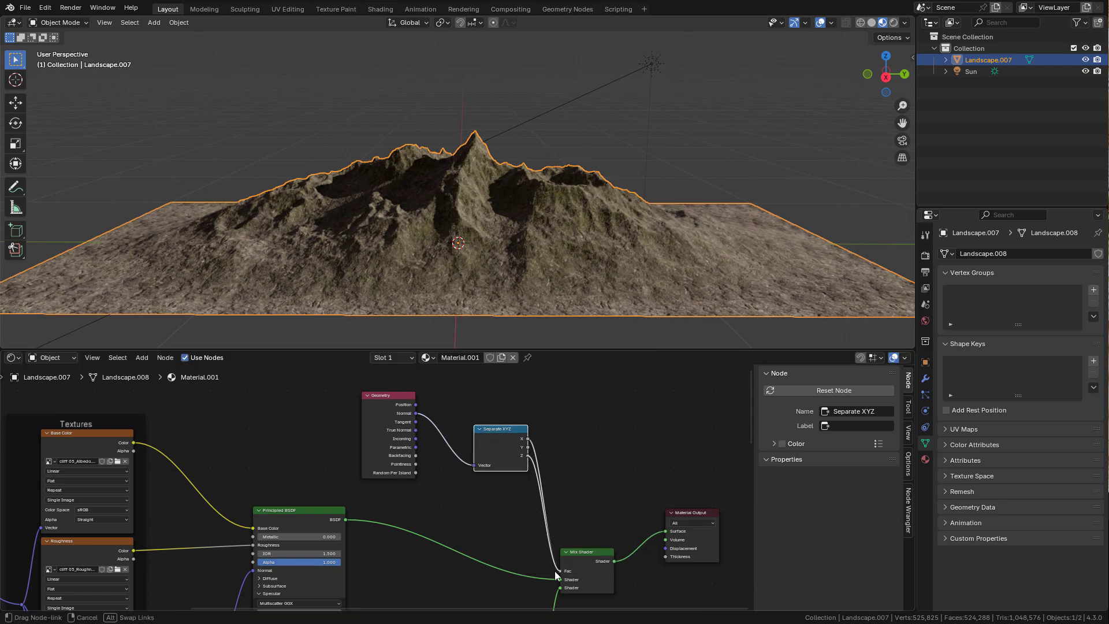
# Insert a Map Range node between Separate XYZ and the Mix Shader, with From Min 0.350 and From Max 0.790
pyautogui.hotkey('shift', 'a')
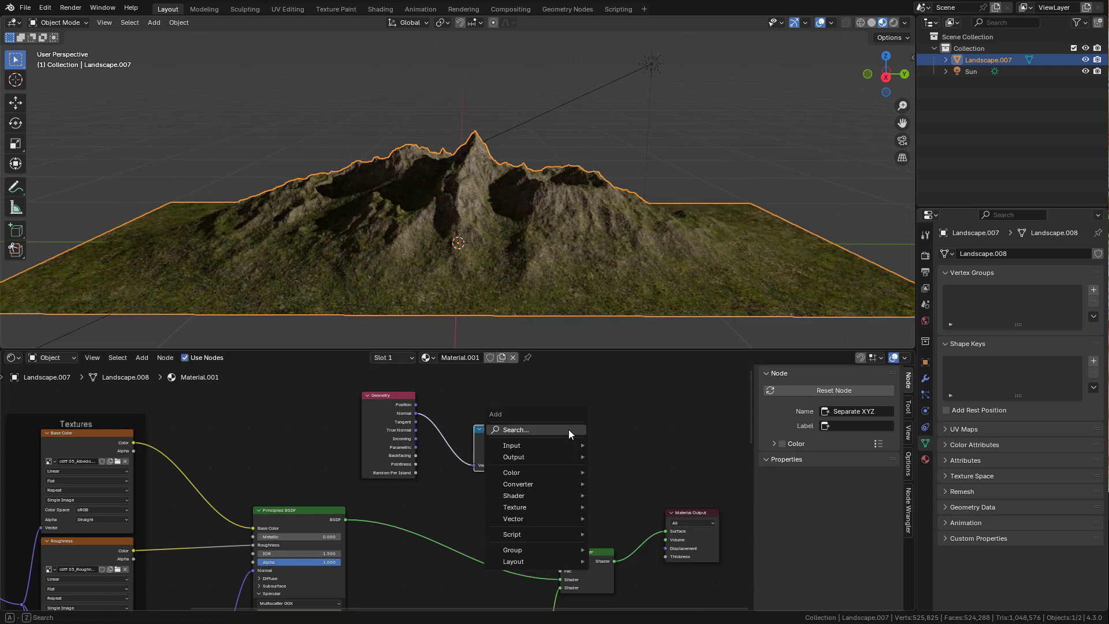
pyautogui.click(569, 429)
pyautogui.write('map range')
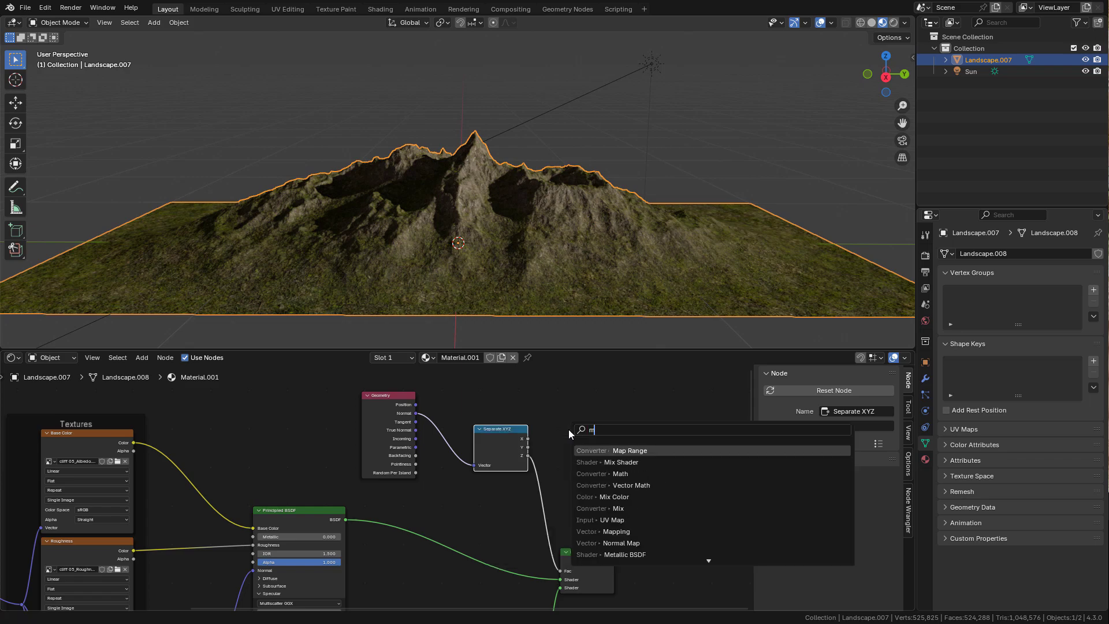
pyautogui.press('Return')
pyautogui.click(536, 426)
pyautogui.scroll(7, 607, 465)
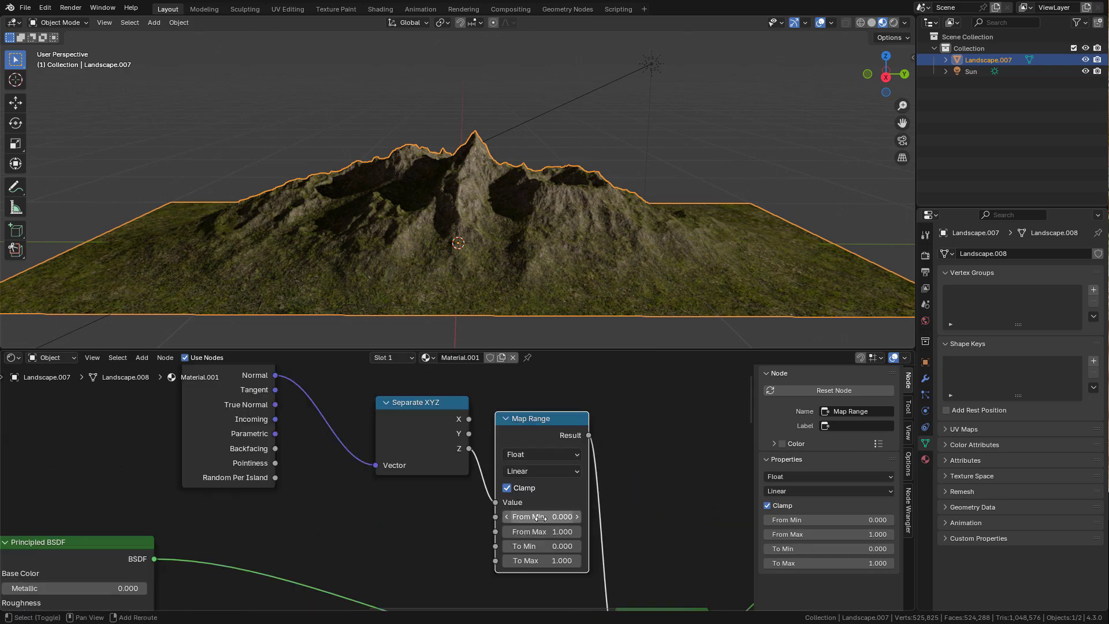
pyautogui.moveTo(541, 516)
pyautogui.mouseDown()
pyautogui.moveTo(589, 517)
pyautogui.moveTo(552, 516)
pyautogui.moveTo(563, 545)
pyautogui.moveTo(540, 546)
pyautogui.moveTo(546, 532)
pyautogui.mouseUp()
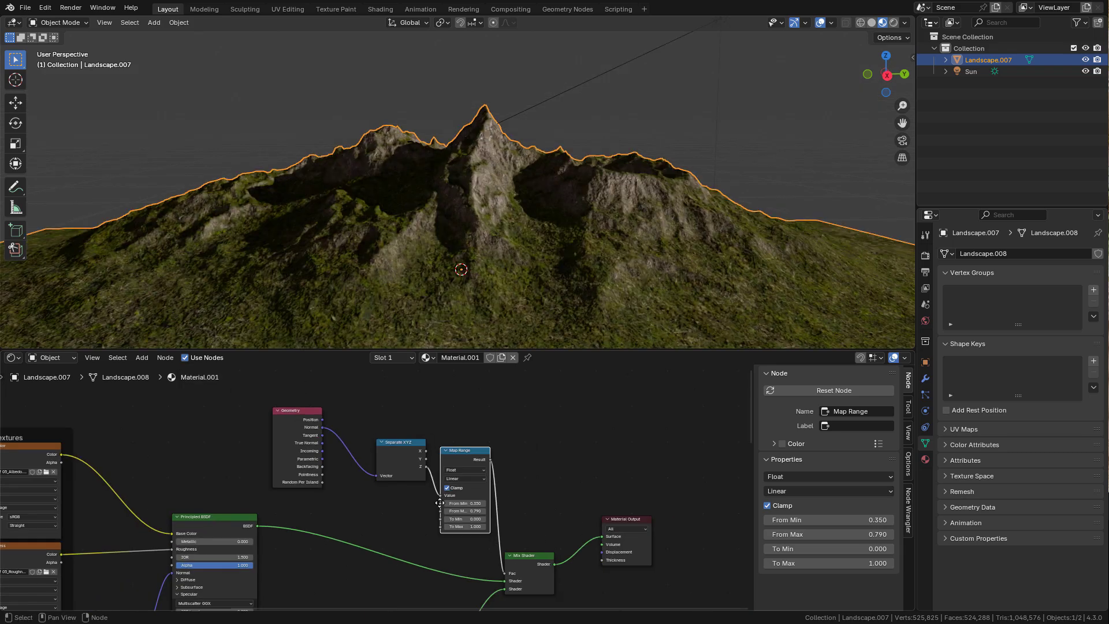
pyautogui.scroll(-3, 436, 459)
pyautogui.scroll(5, 397, 456)
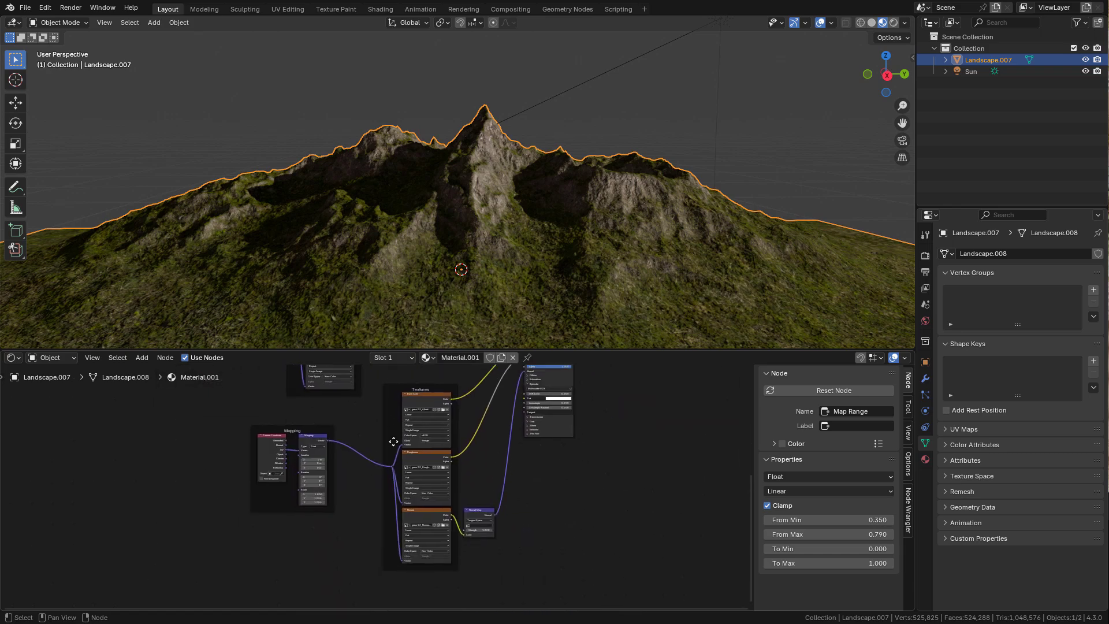
# Change the scale on all three axes of the grass texture's Mapping node
pyautogui.click(303, 545)
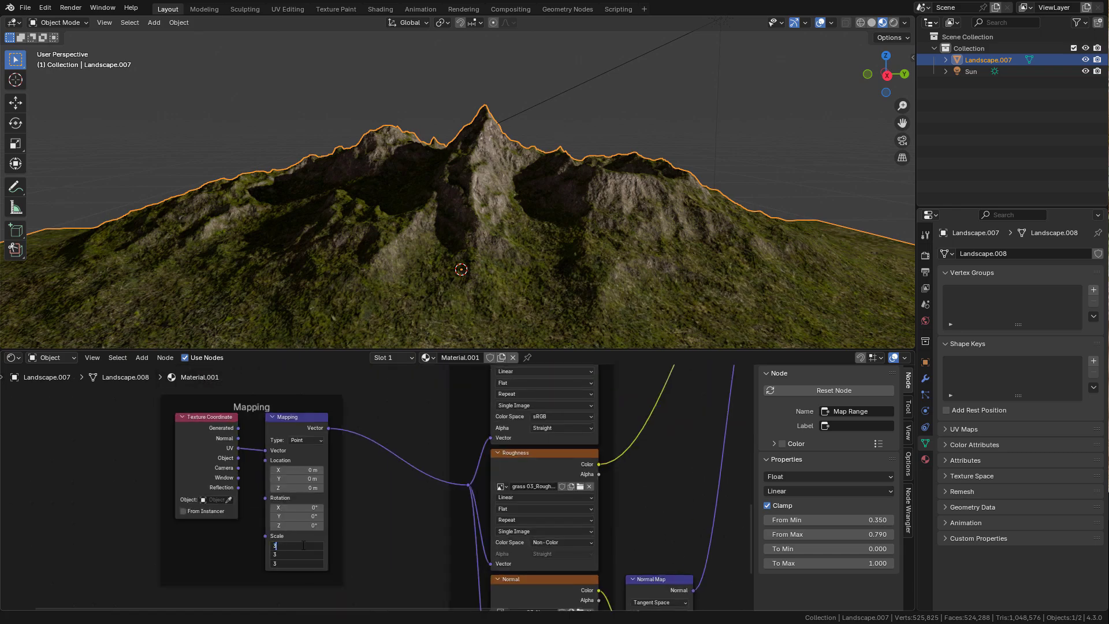
pyautogui.press('Return')
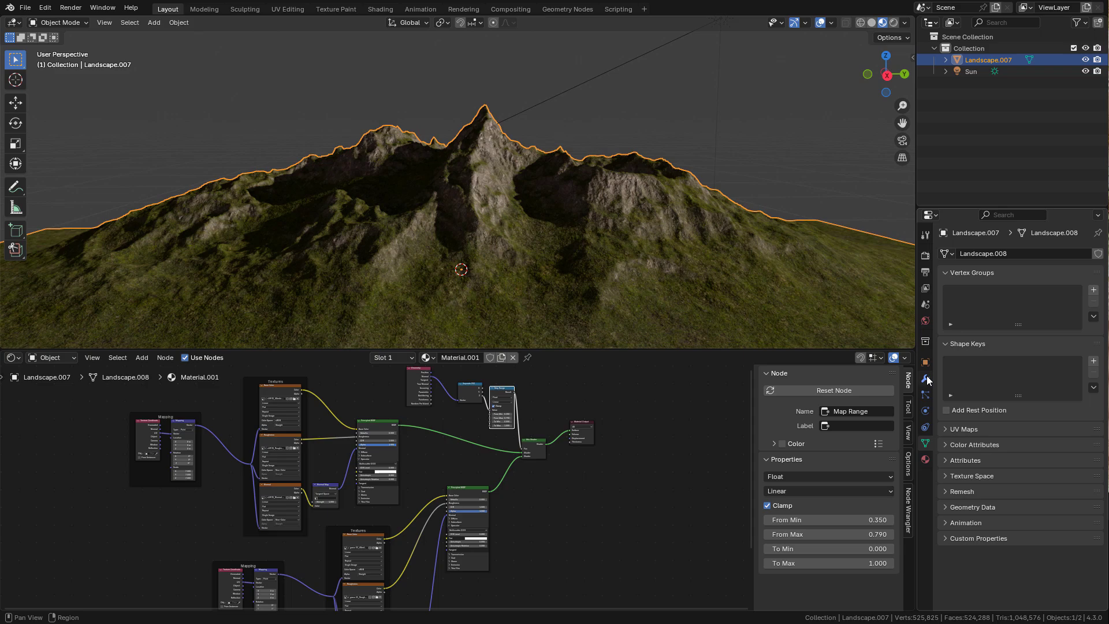
# Add a Displace modifier to the landscape
pyautogui.click(927, 378)
pyautogui.click(975, 255)
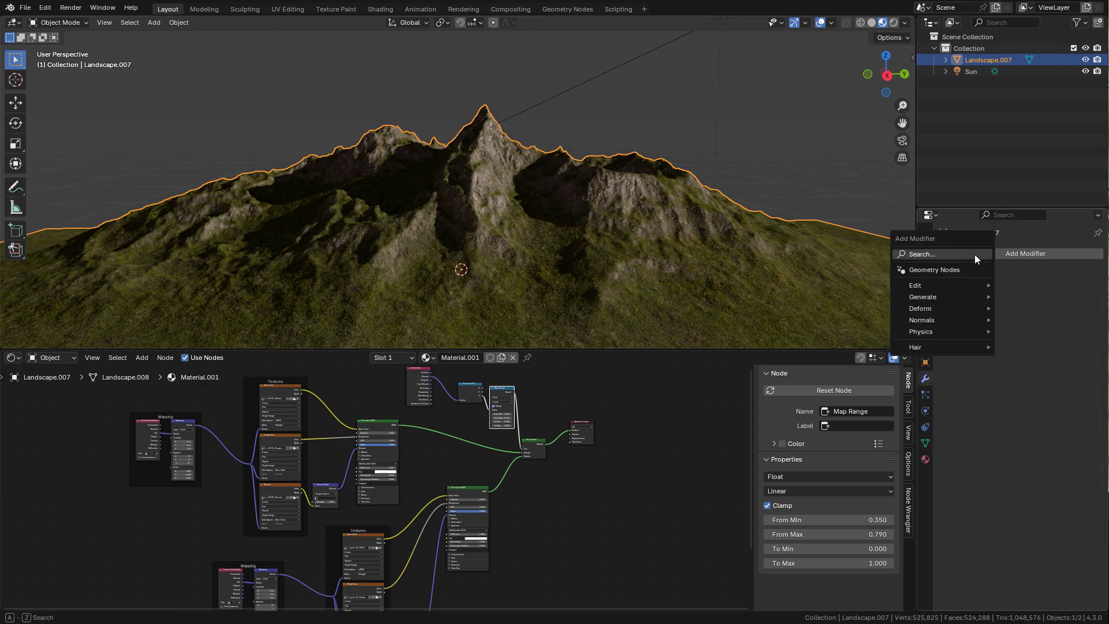
pyautogui.click(975, 255)
pyautogui.write('di')
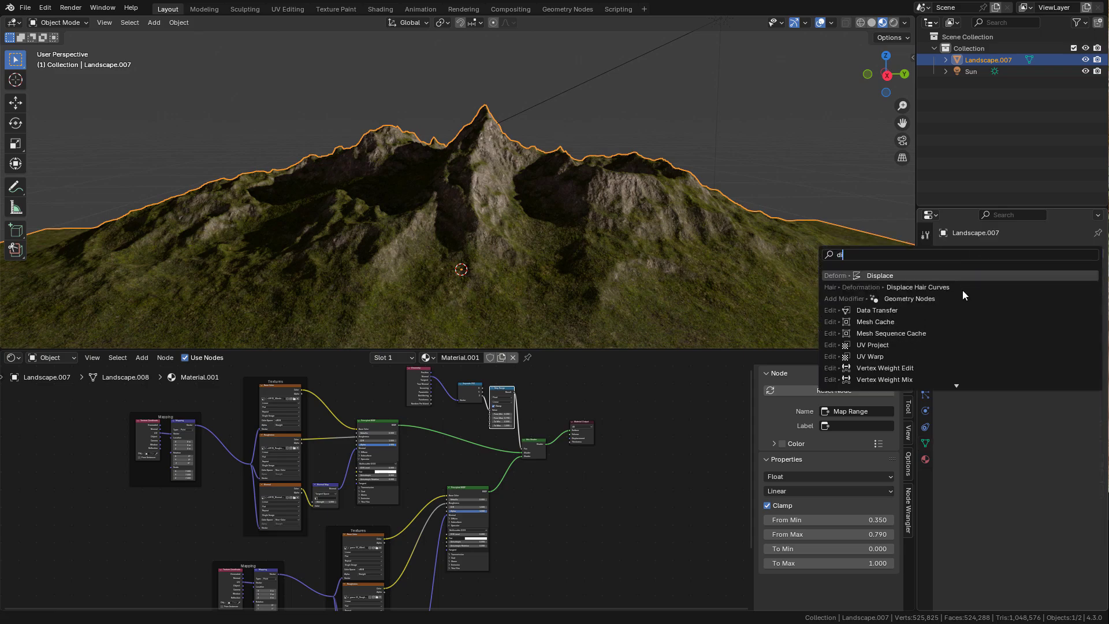
pyautogui.press('Return')
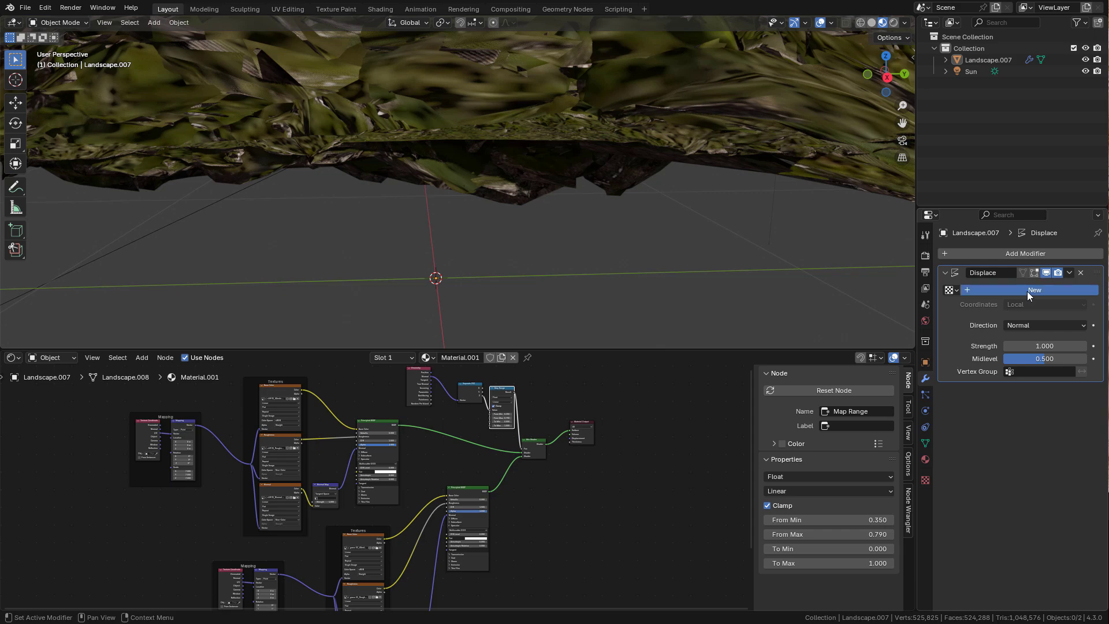
# Create a new texture for the Displace modifier and load cliff 05_Displacement.exr as its image
pyautogui.click(1027, 291)
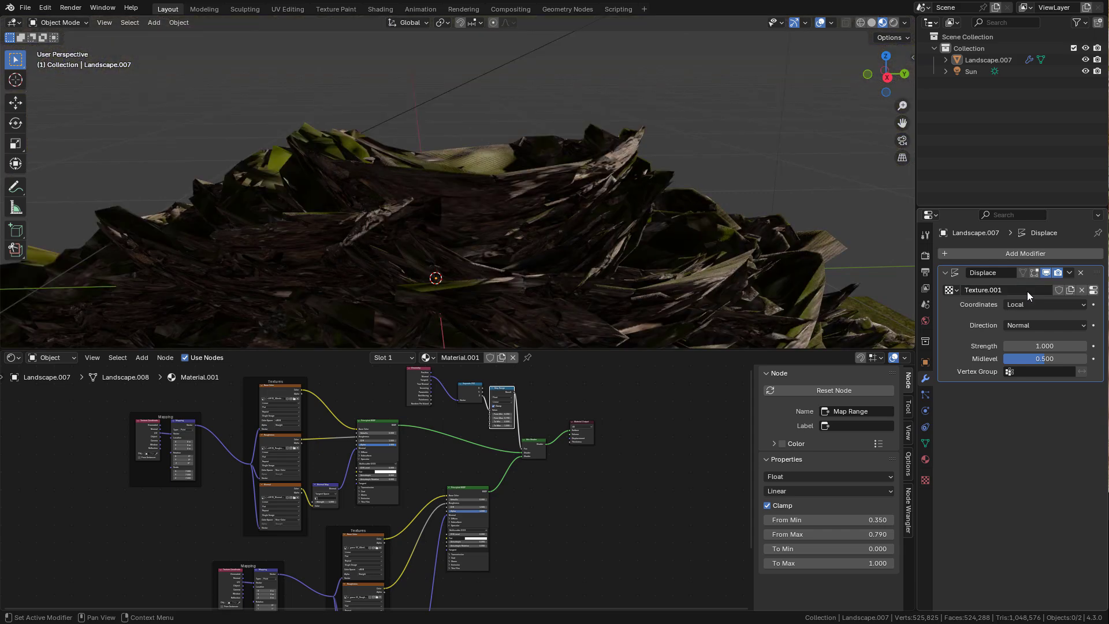
pyautogui.click(1093, 291)
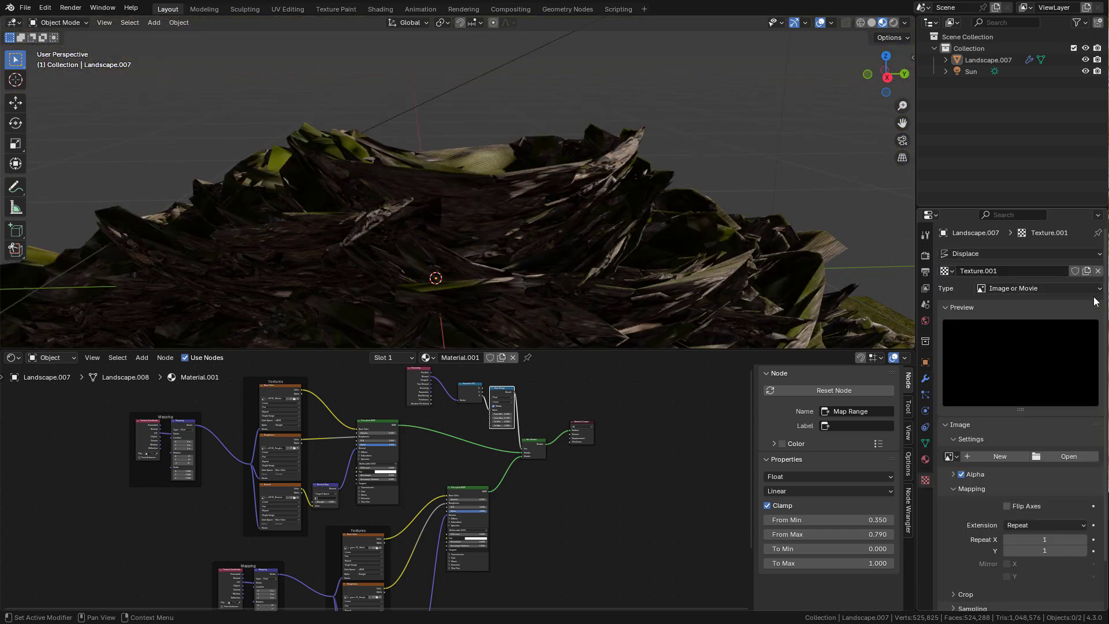
pyautogui.click(1060, 456)
pyautogui.click(542, 258)
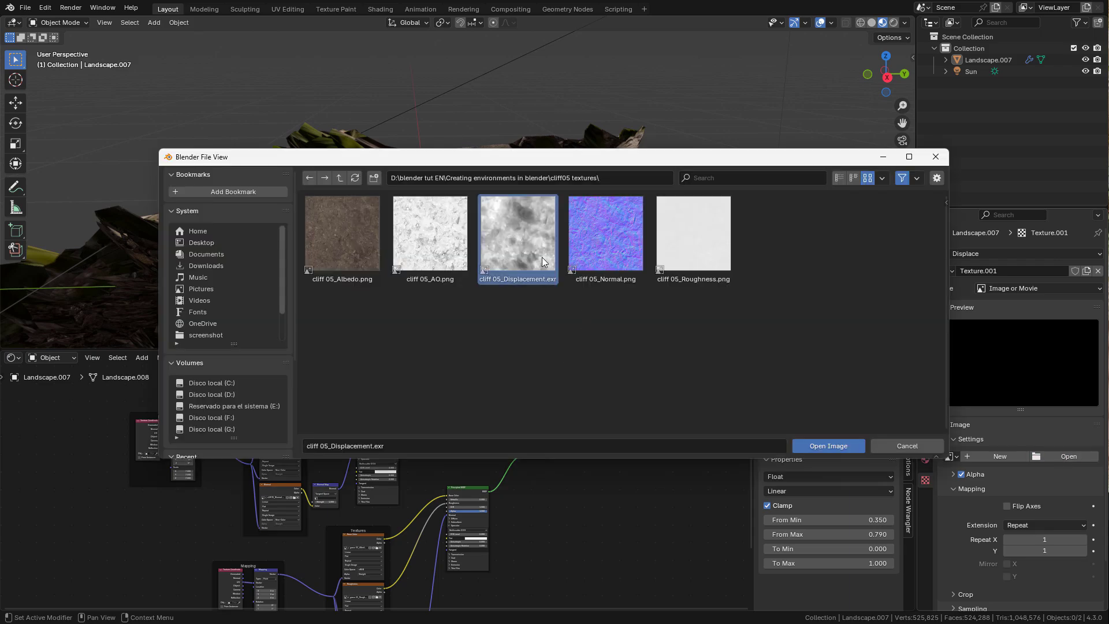
pyautogui.click(812, 445)
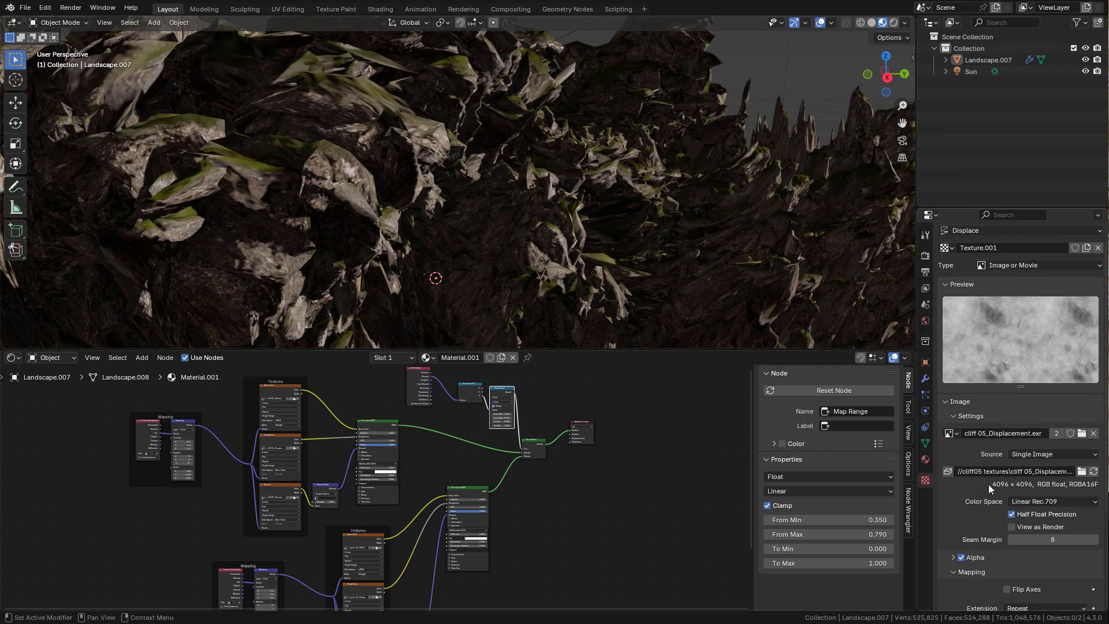
# Set the displacement texture's image mapping repeat to 7 in both X and Y
pyautogui.scroll(-4, 989, 484)
pyautogui.click(1042, 524)
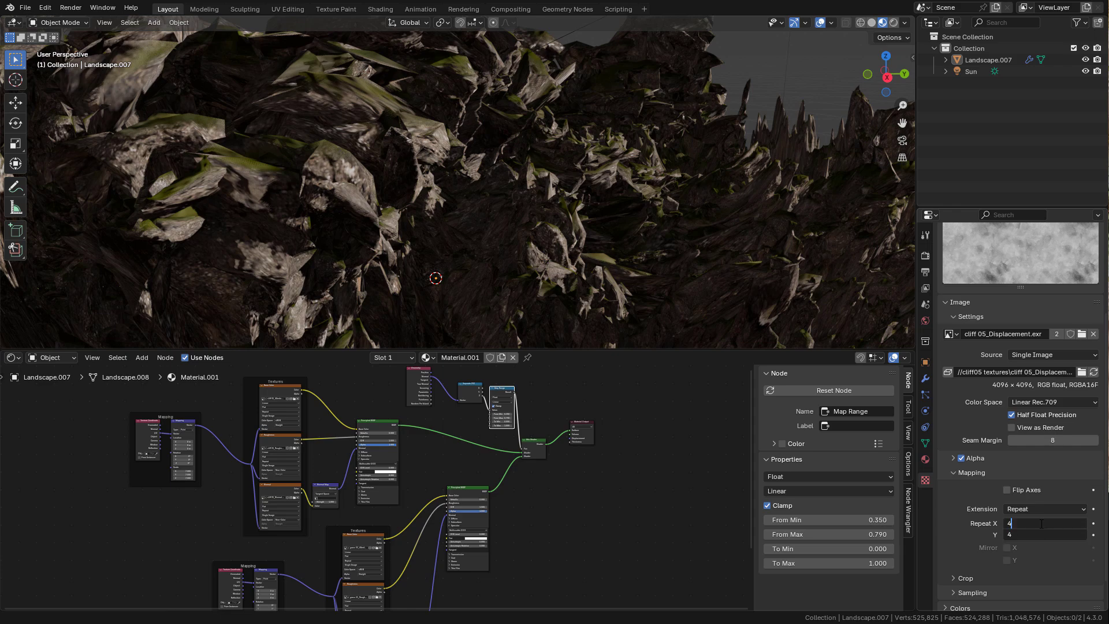
pyautogui.press('Return')
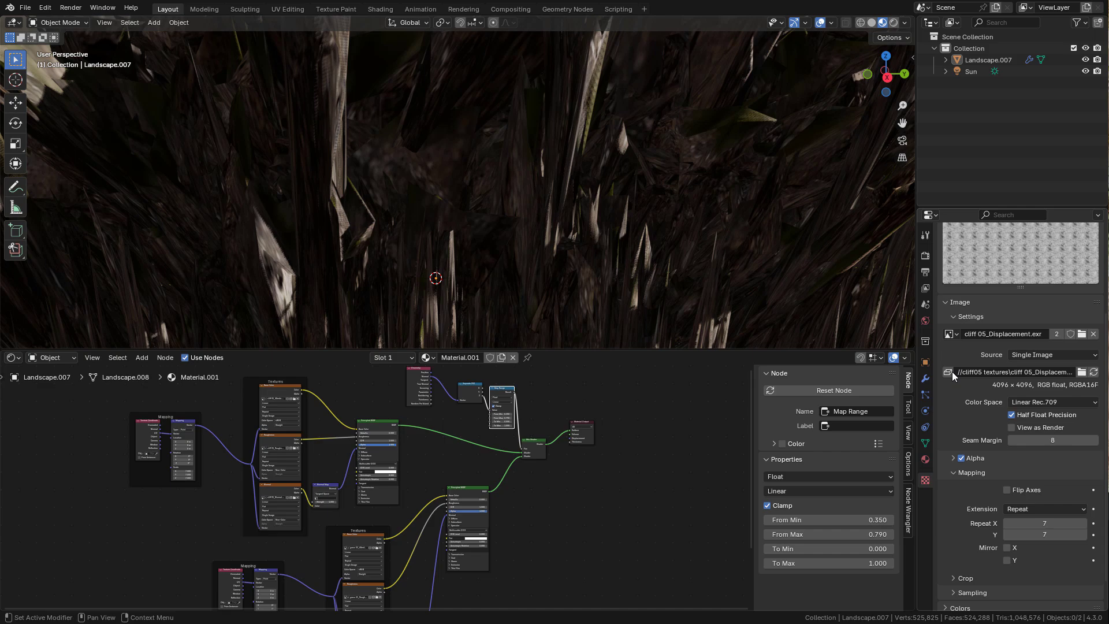
# Set the Displace modifier's Midlevel to 0 and its Strength to 0.01
pyautogui.click(925, 378)
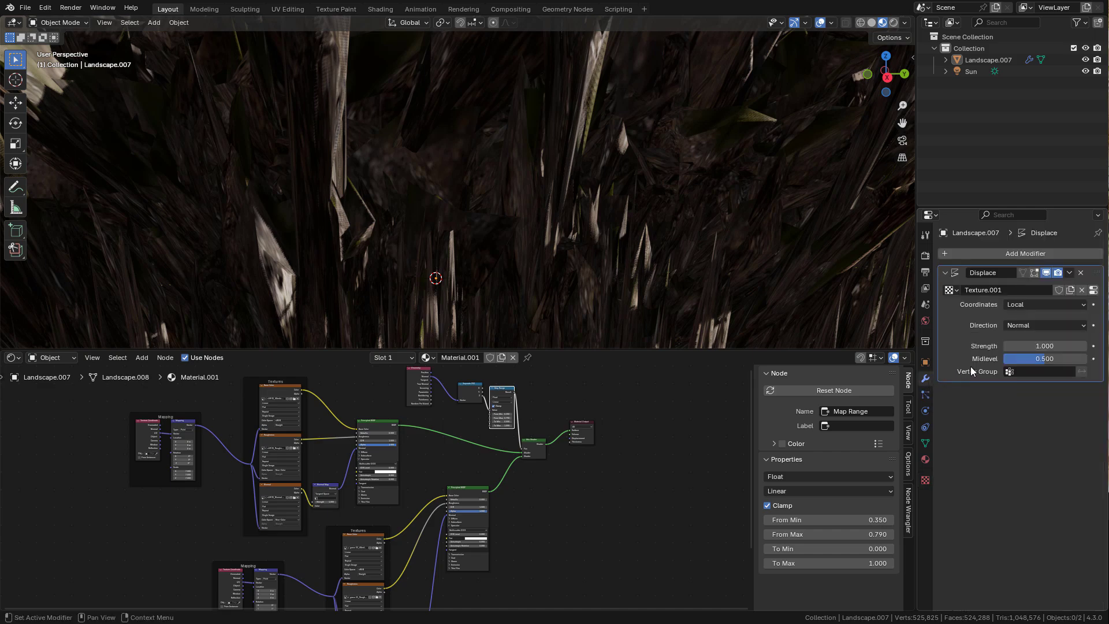
pyautogui.click(1043, 360)
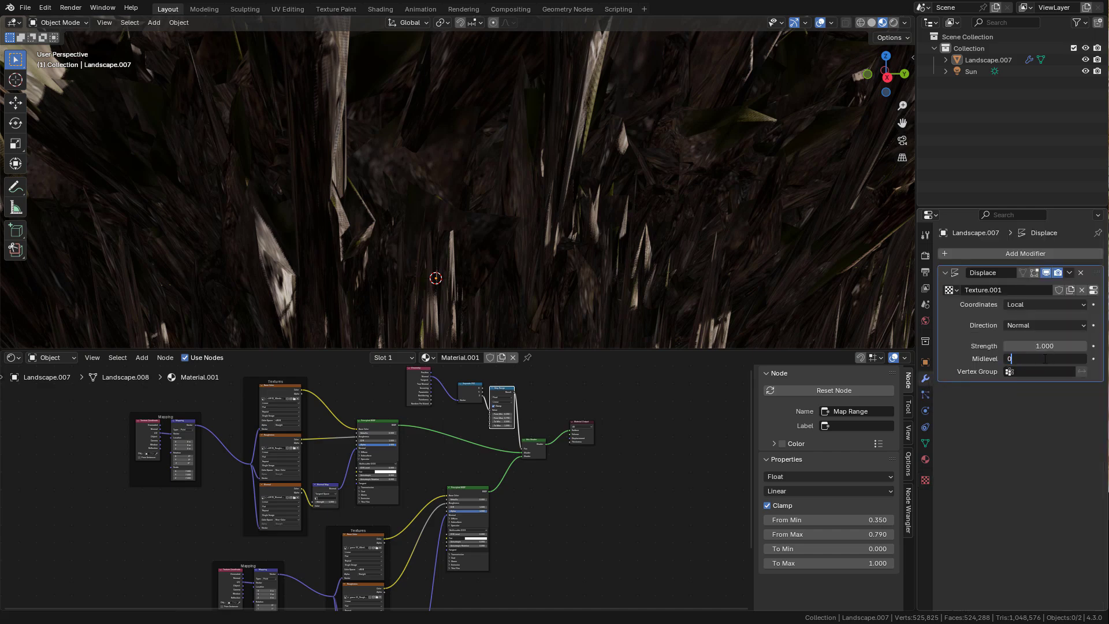
pyautogui.press('Return')
pyautogui.click(1066, 349)
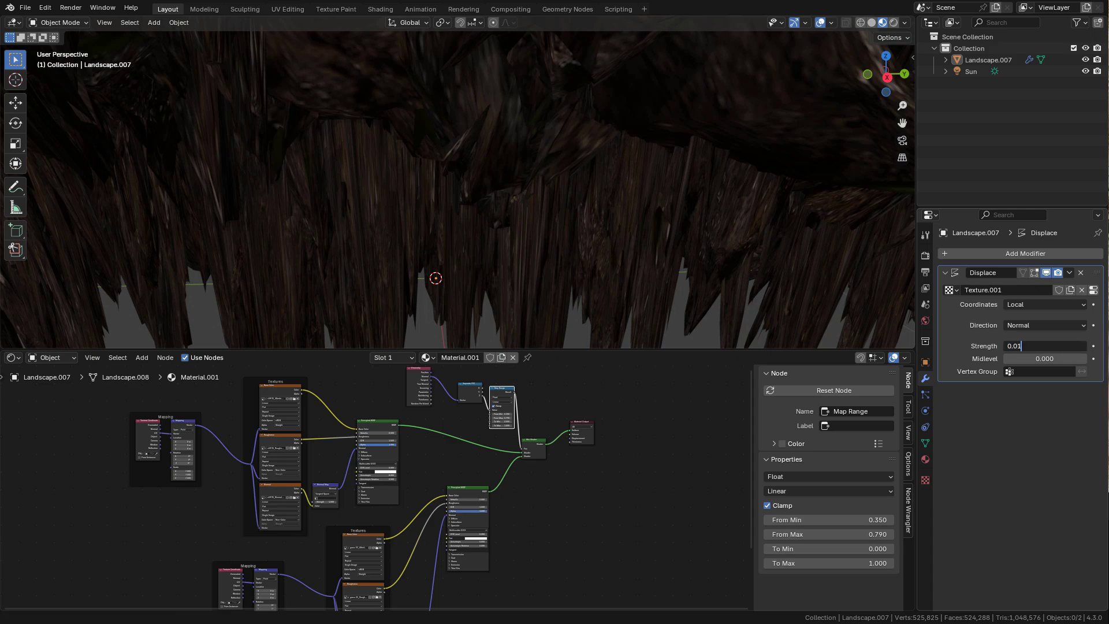
pyautogui.press('Return')
# Compare the landscape with the Displace modifier hidden and shown in the viewport, and try a Strength of 0.018
pyautogui.click(1044, 273)
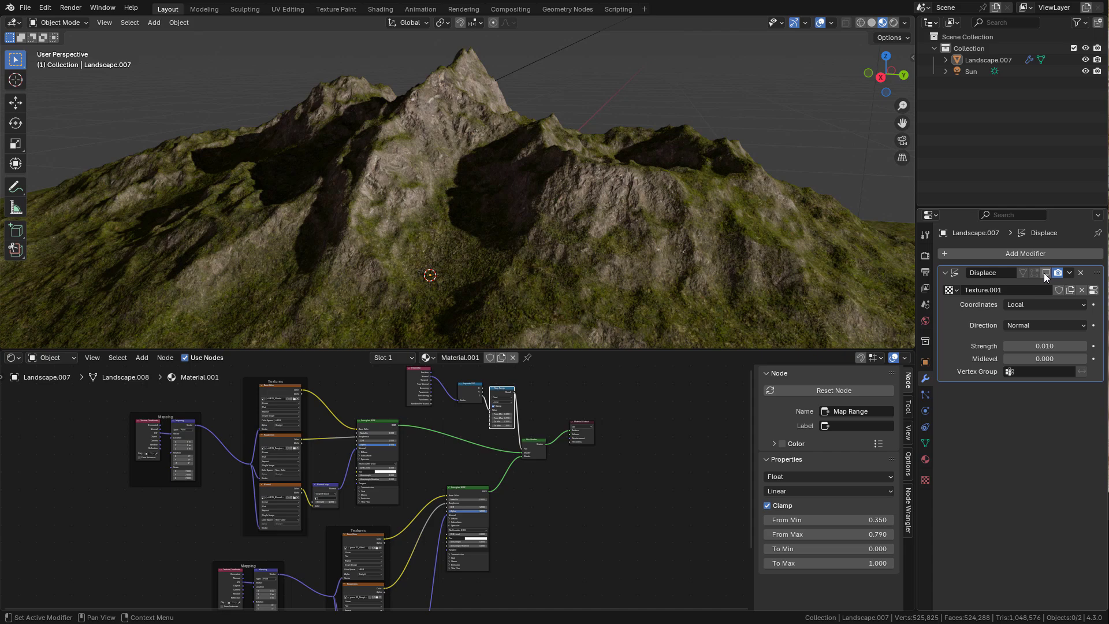
pyautogui.click(1044, 273)
pyautogui.click(1044, 347)
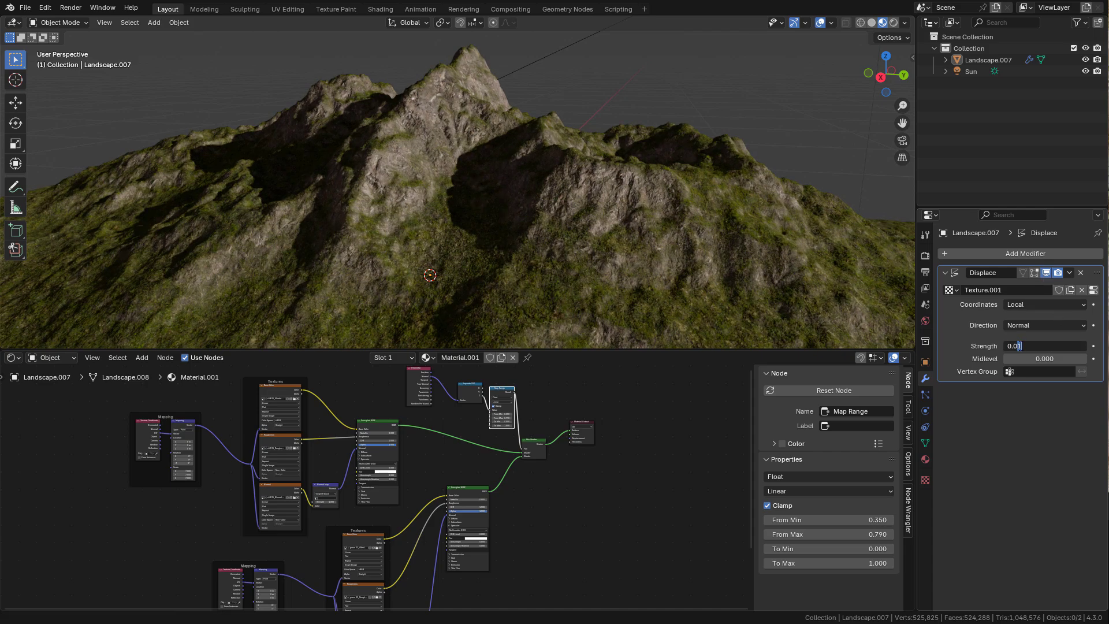
pyautogui.press('Return')
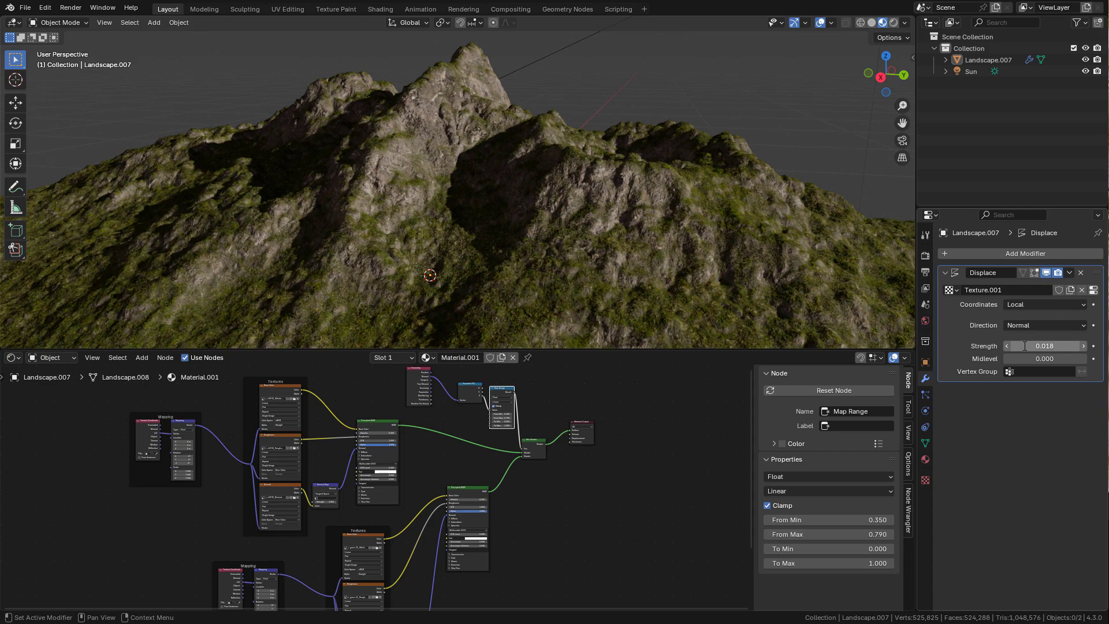
# Switch the render engine to Cycles and set the viewport's maximum samples to 32
pyautogui.moveTo(702, 219)
pyautogui.mouseDown(button='middle')
pyautogui.moveTo(622, 196)
pyautogui.moveTo(637, 193)
pyautogui.mouseUp(button='middle')
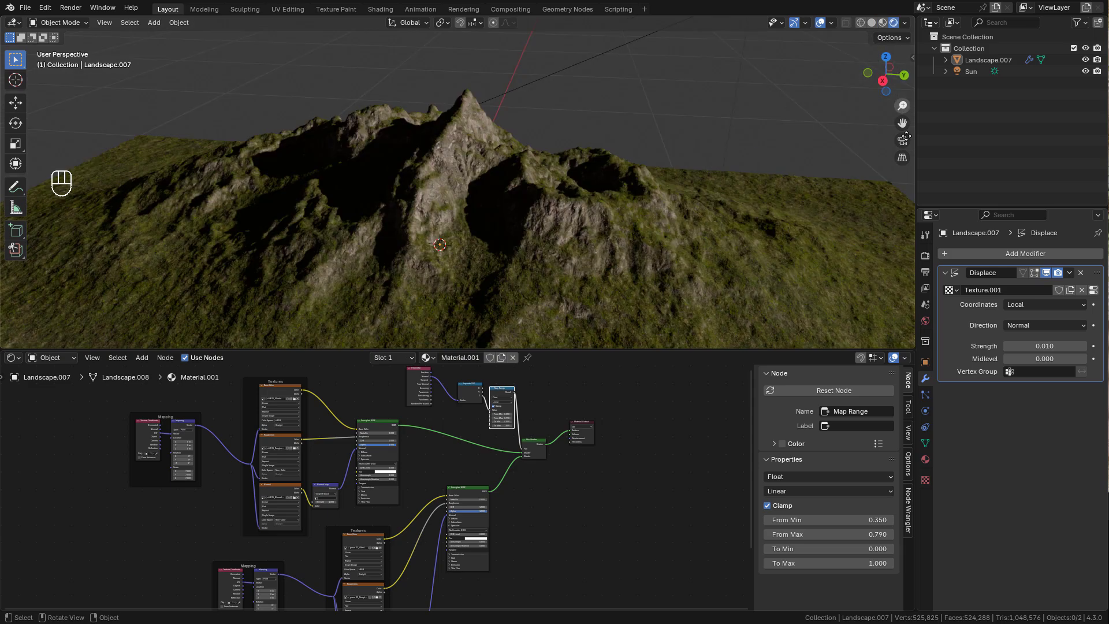
pyautogui.click(925, 255)
pyautogui.click(1022, 256)
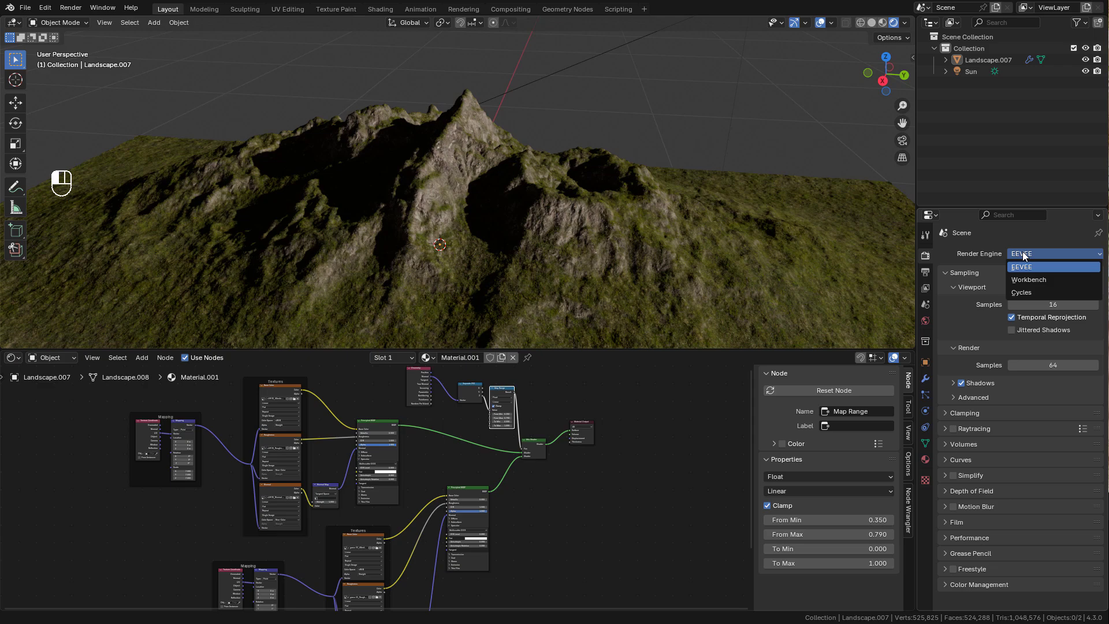
pyautogui.click(1041, 295)
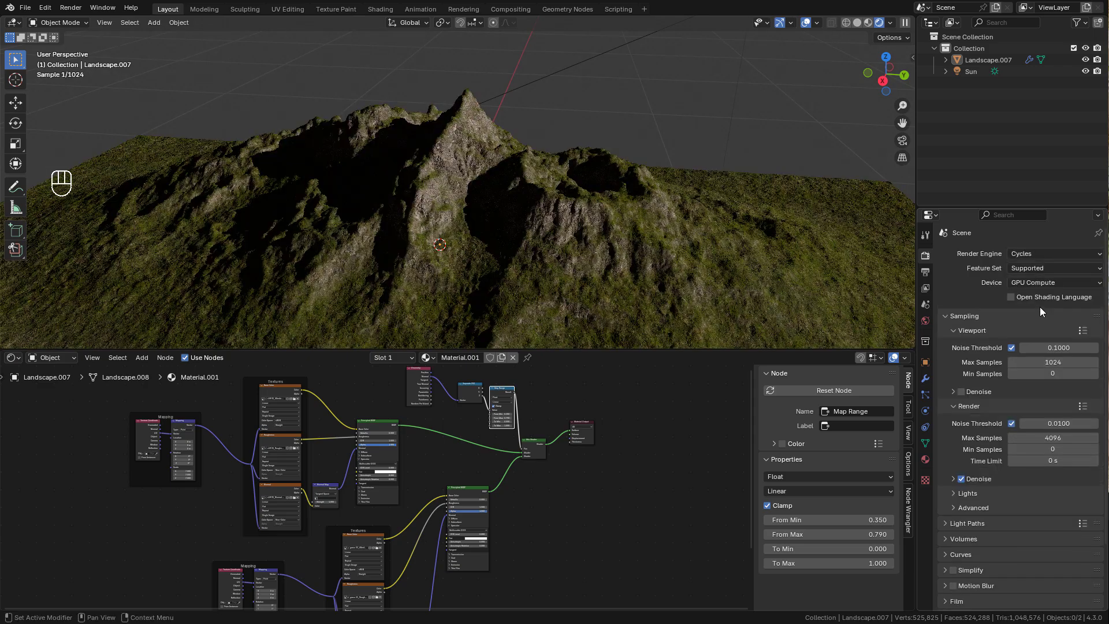
pyautogui.doubleClick(1052, 362)
pyautogui.write('32')
pyautogui.press('Return')
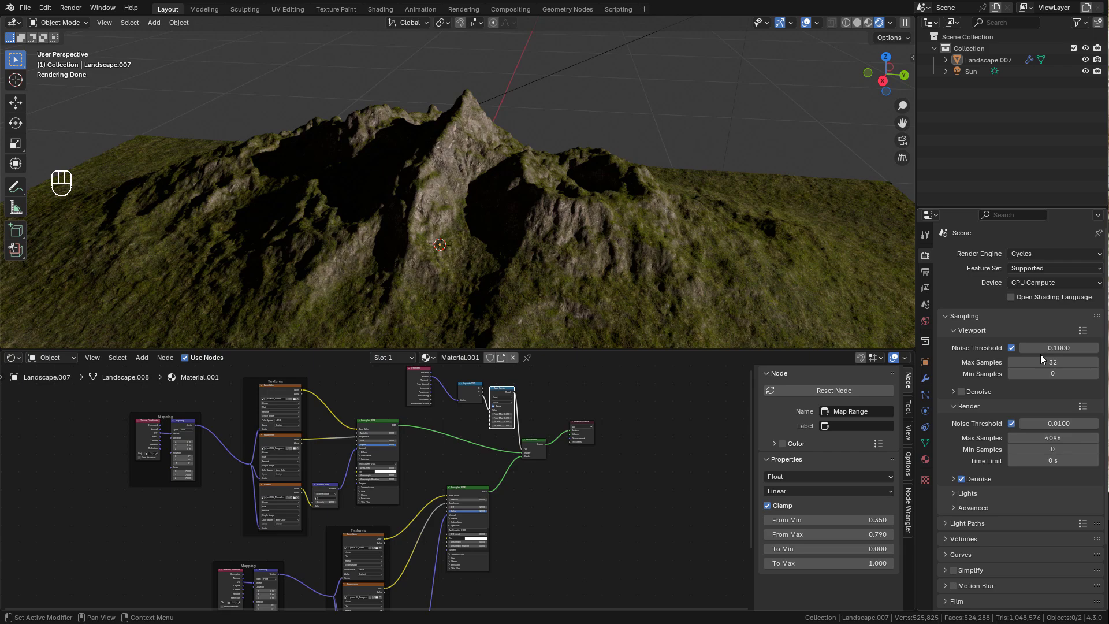
# Hide the Sun light and assign a Sky Texture to the world background color
pyautogui.click(1086, 71)
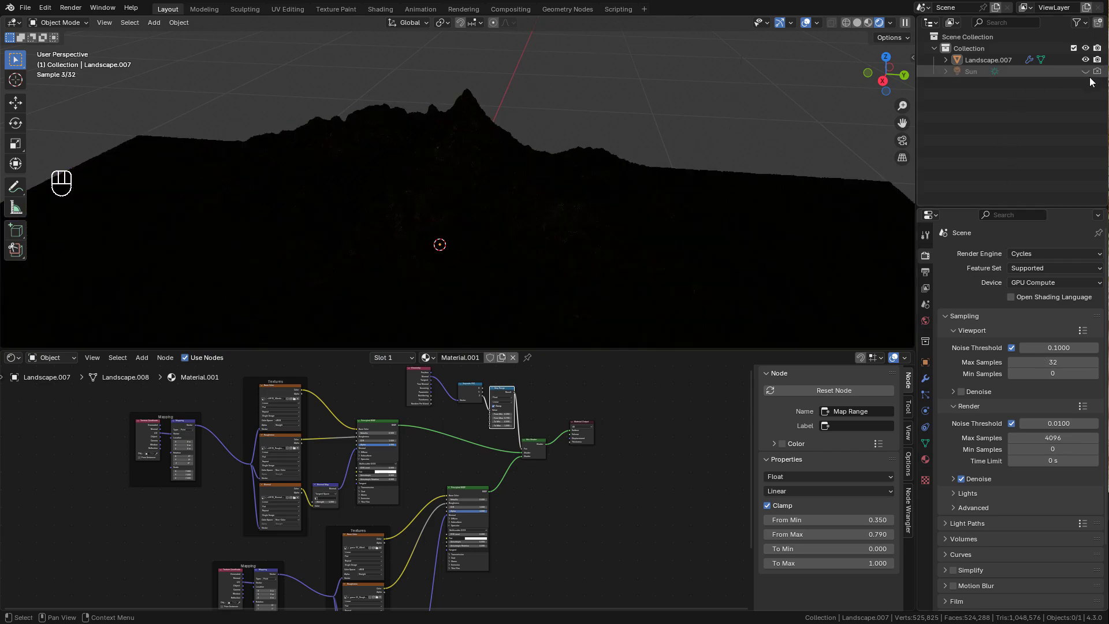
pyautogui.click(924, 321)
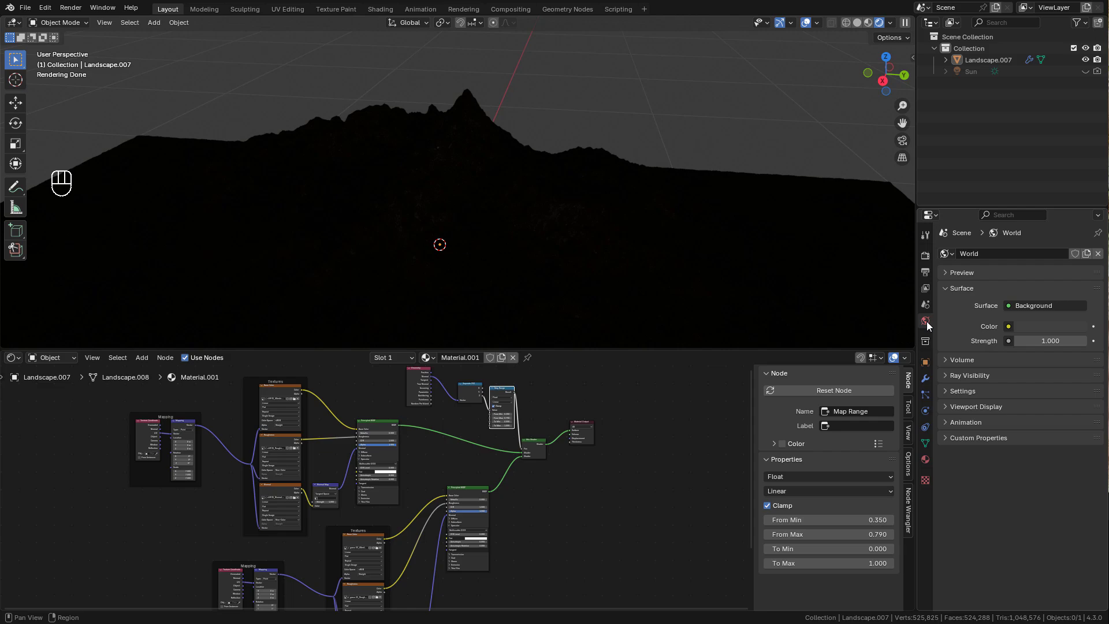
pyautogui.click(1008, 326)
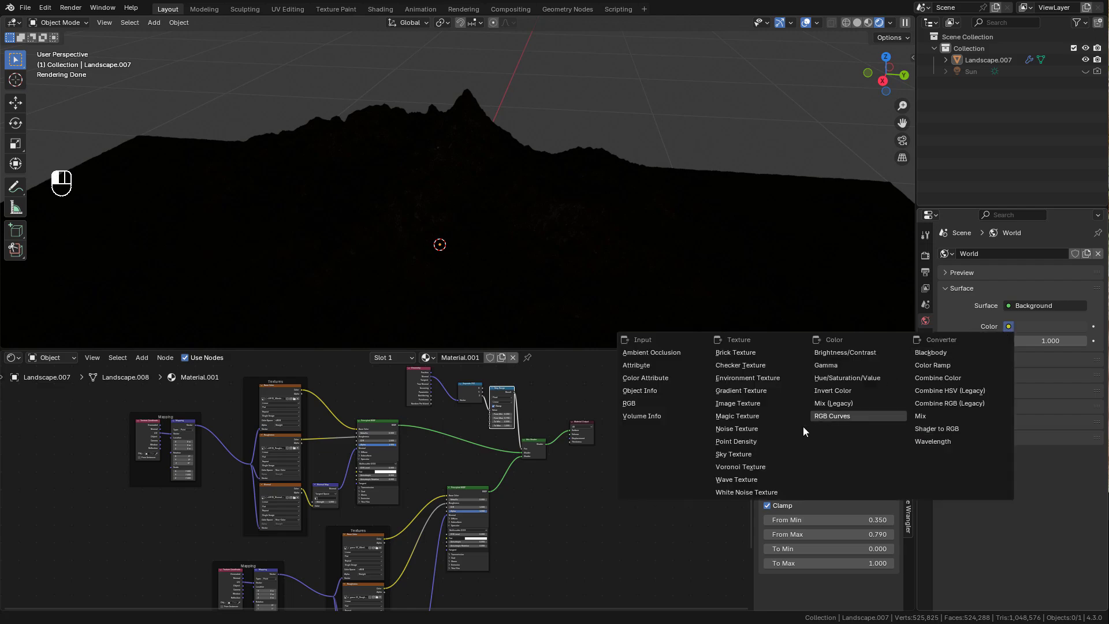
pyautogui.click(761, 455)
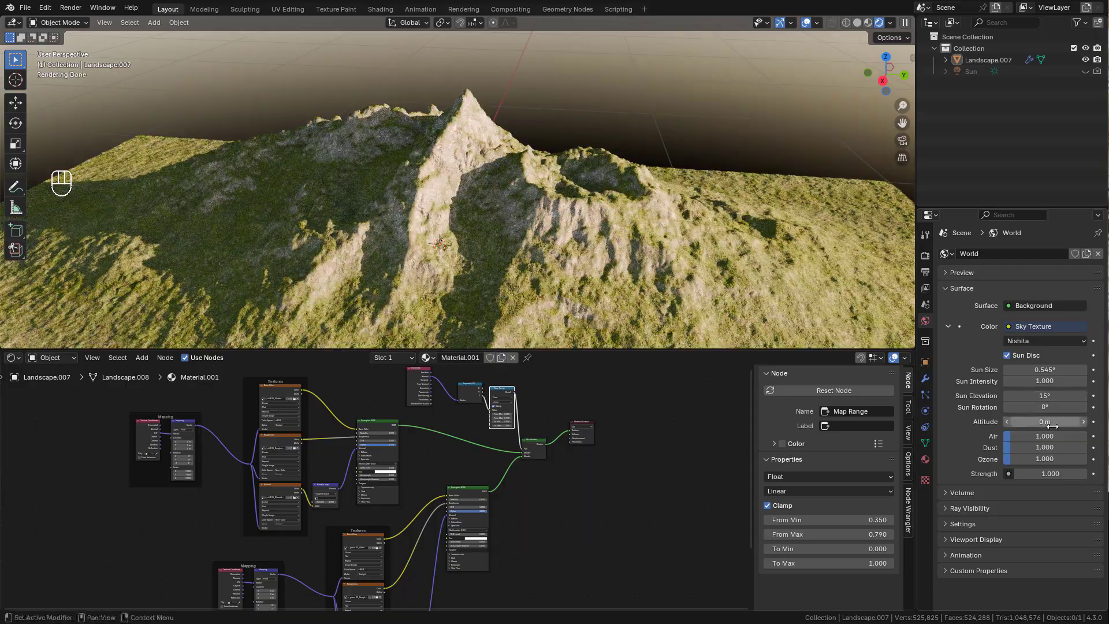
# Set the sky's Sun Rotation to -145°, Sun Elevation to 22.1° and background Strength to 0.600
pyautogui.moveTo(1046, 407); pyautogui.dragTo(969, 407)
pyautogui.moveTo(570, 195); pyautogui.dragTo(595, 179, button='middle')
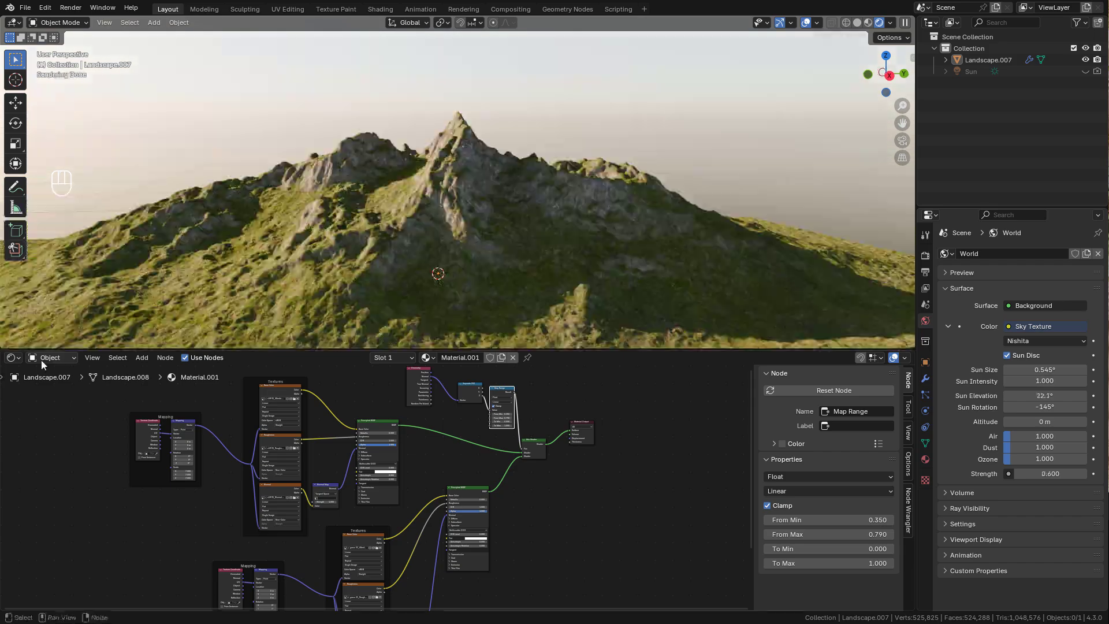
# Show the World nodes in the shader editor and place a duplicate of the Background node above the original
pyautogui.click(51, 358)
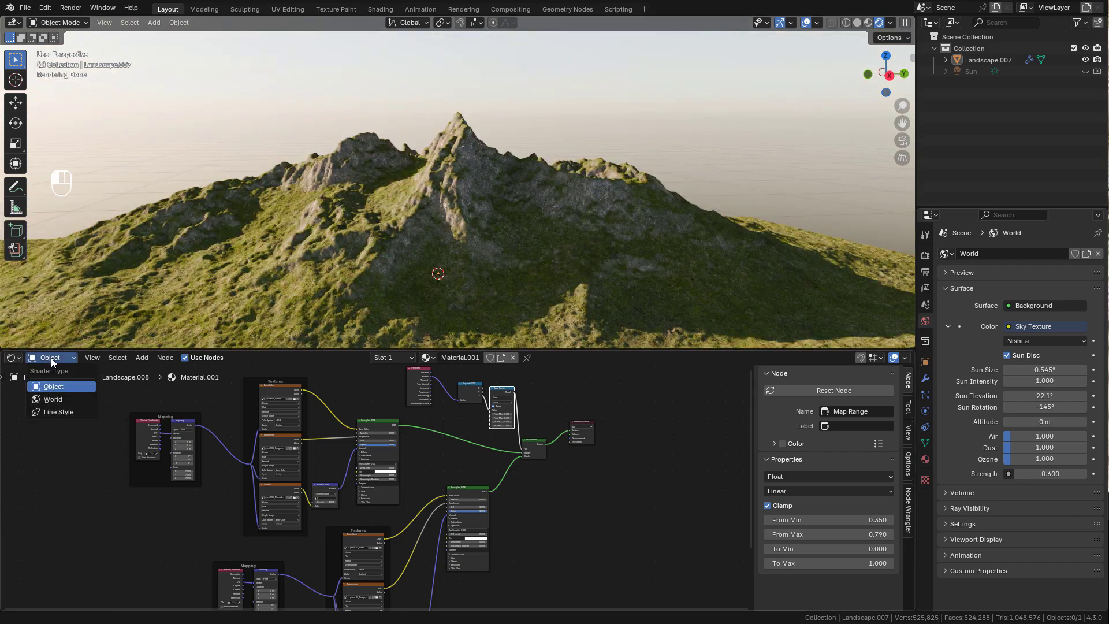
pyautogui.click(64, 400)
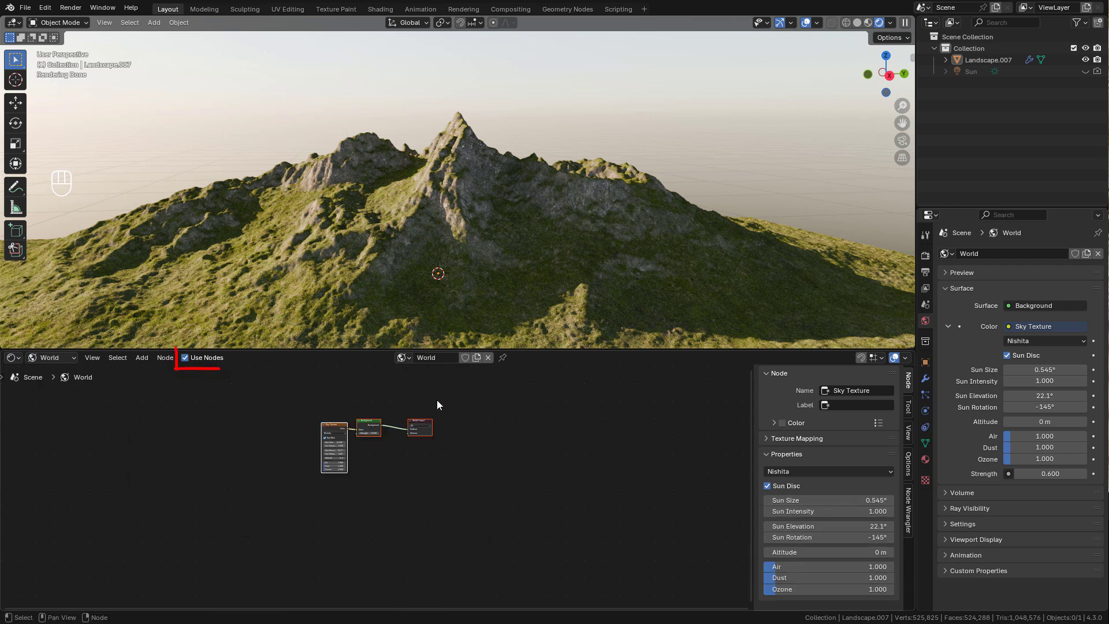
pyautogui.scroll(4, 413, 417)
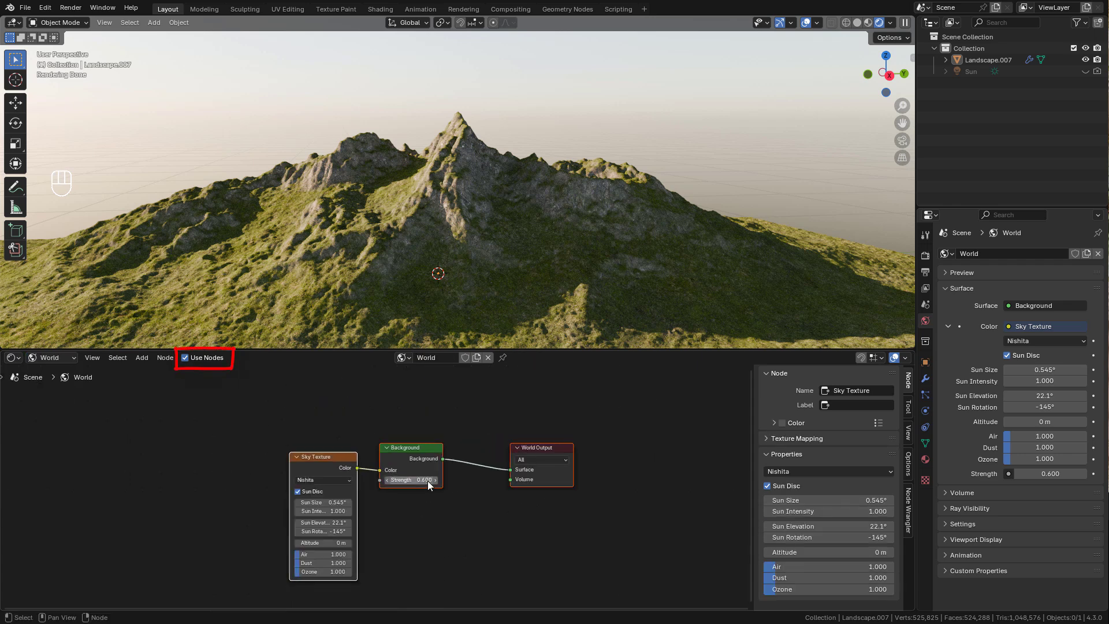
pyautogui.click(431, 454)
pyautogui.moveTo(431, 459); pyautogui.dragTo(433, 466)
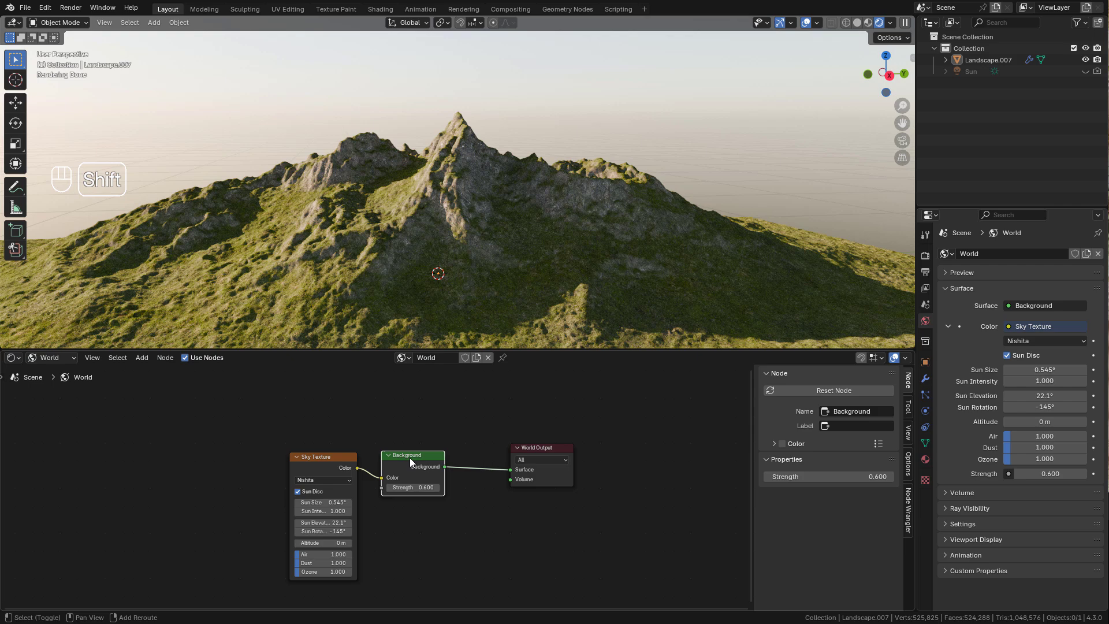
pyautogui.hotkey('shift', 'd')
pyautogui.click(406, 394)
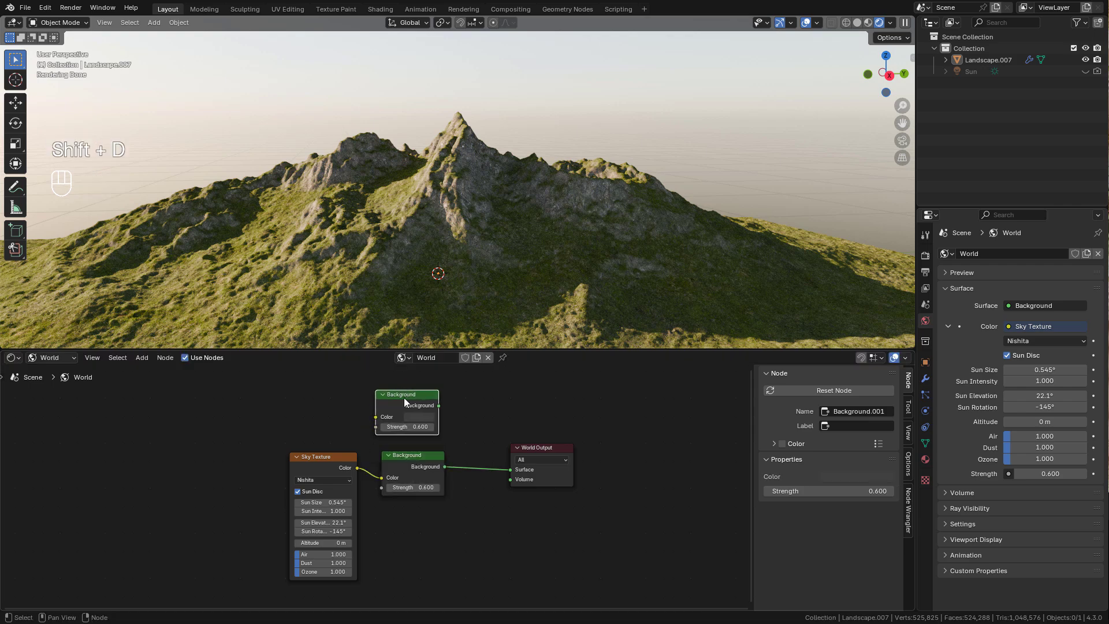
# Combine the two Background nodes with a Mix Shader and move the World Output node farther from it
pyautogui.press('shift')
pyautogui.keyDown('shift'); pyautogui.click(416, 463); pyautogui.keyUp('shift')
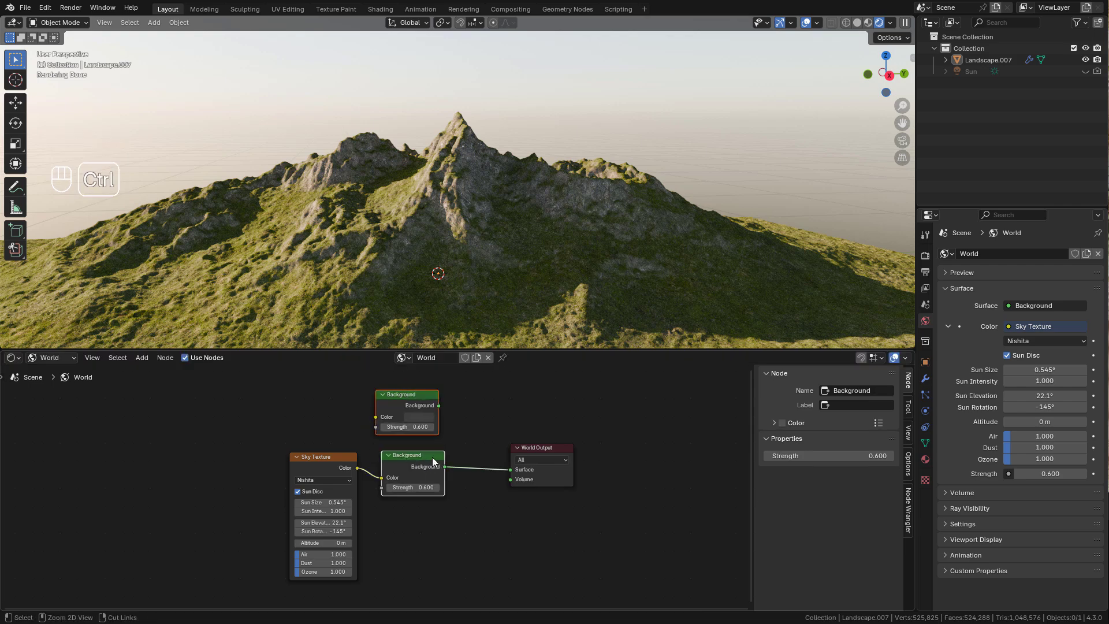
pyautogui.press('ctrl+KP_0')
pyautogui.moveTo(584, 455); pyautogui.dragTo(627, 442)
# Add a Light Path node to the World node tree above the two Background nodes
pyautogui.moveTo(471, 372); pyautogui.dragTo(461, 455, button='middle')
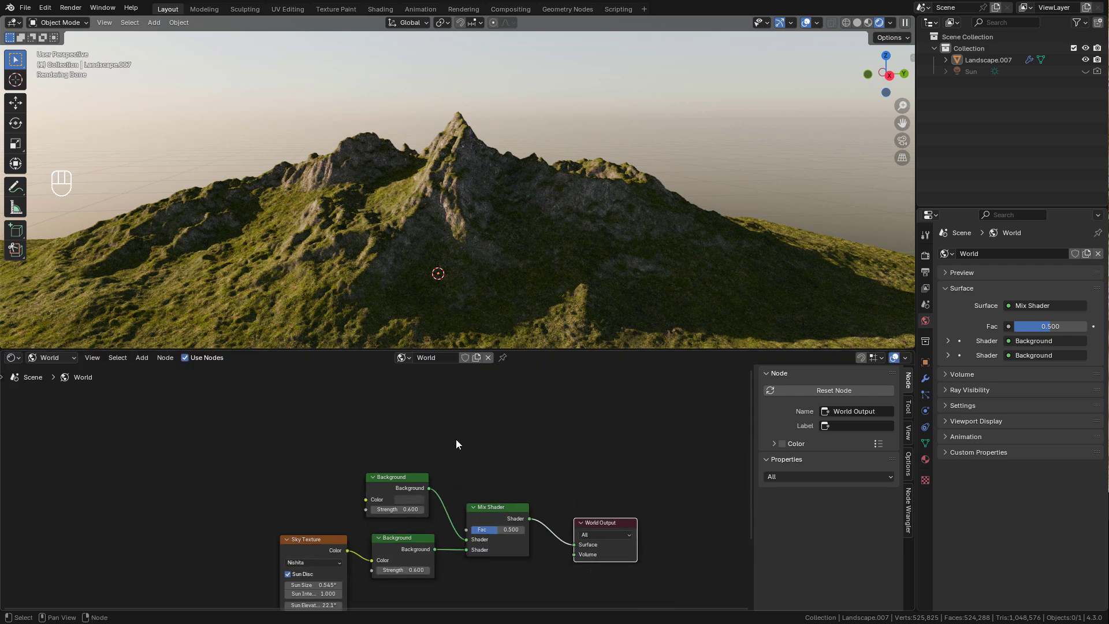
pyautogui.hotkey('shift', 'a')
pyautogui.click(418, 419)
pyautogui.write('li')
pyautogui.press('Return')
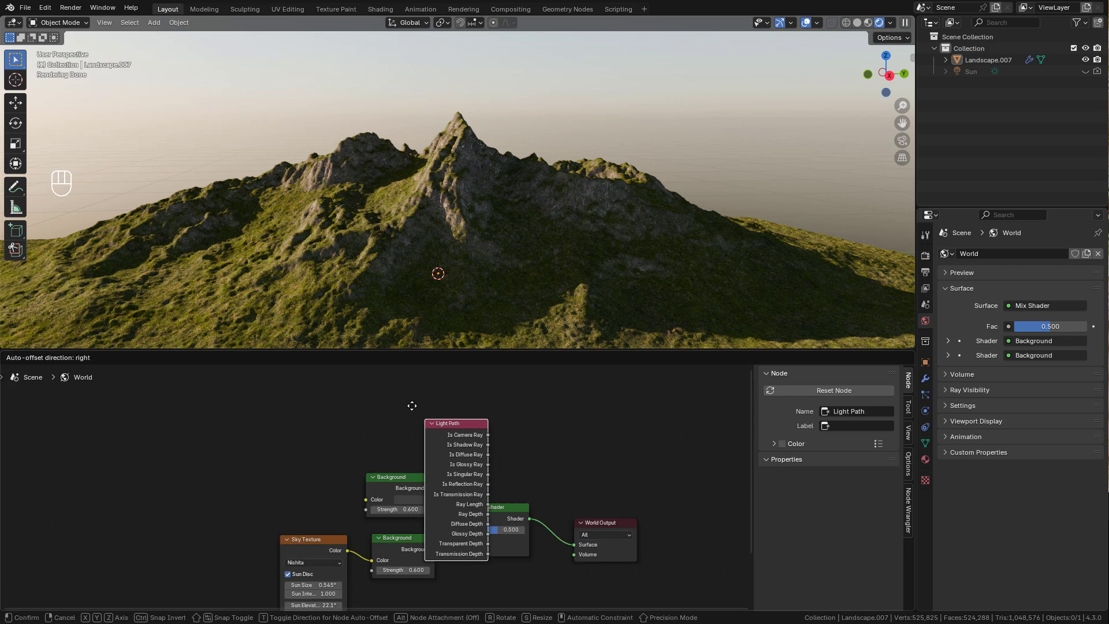
pyautogui.click(385, 373)
# Connect Is Camera Ray to the Mix Shader's Fac and swap the two Background links feeding its shader inputs
pyautogui.moveTo(416, 384); pyautogui.dragTo(500, 539)
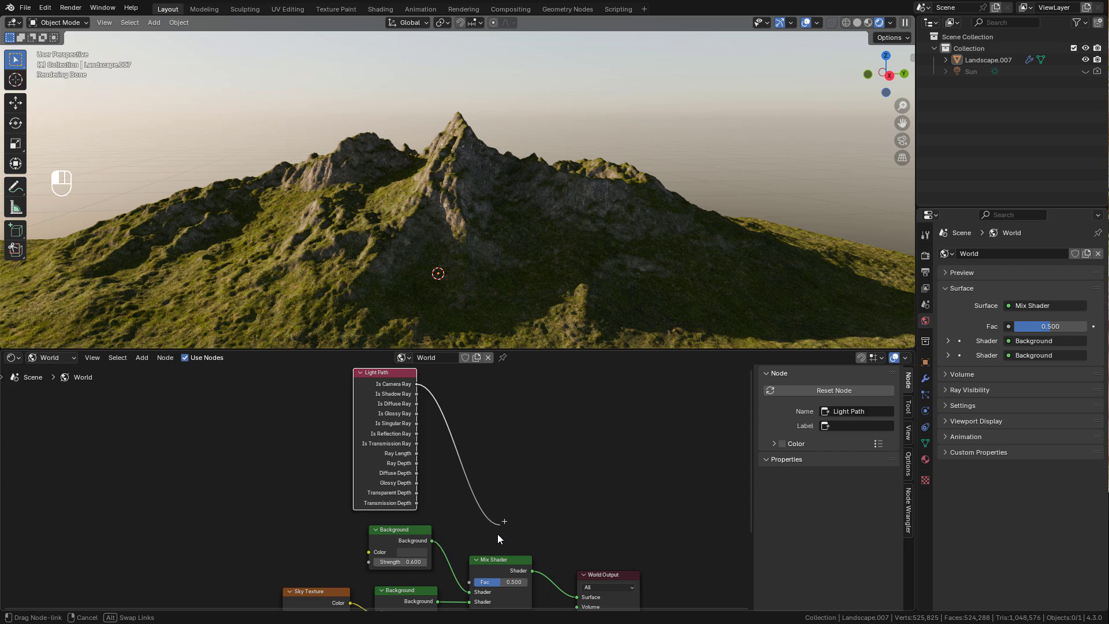
pyautogui.moveTo(482, 579); pyautogui.dragTo(480, 576)
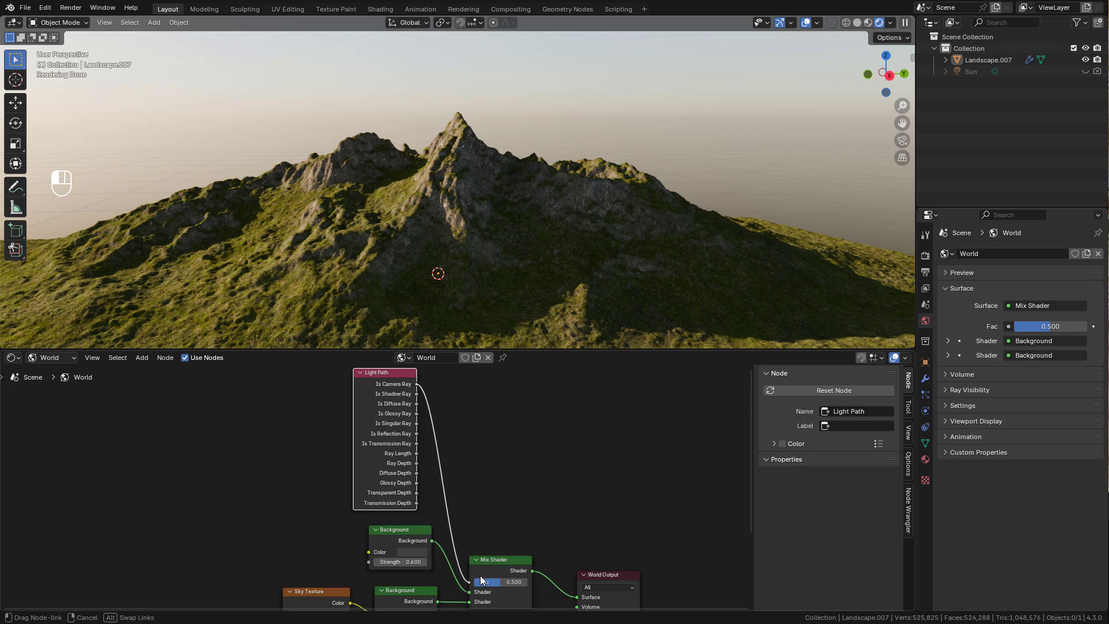
pyautogui.moveTo(480, 576); pyautogui.dragTo(489, 525, button='middle')
pyautogui.moveTo(472, 513); pyautogui.dragTo(484, 529)
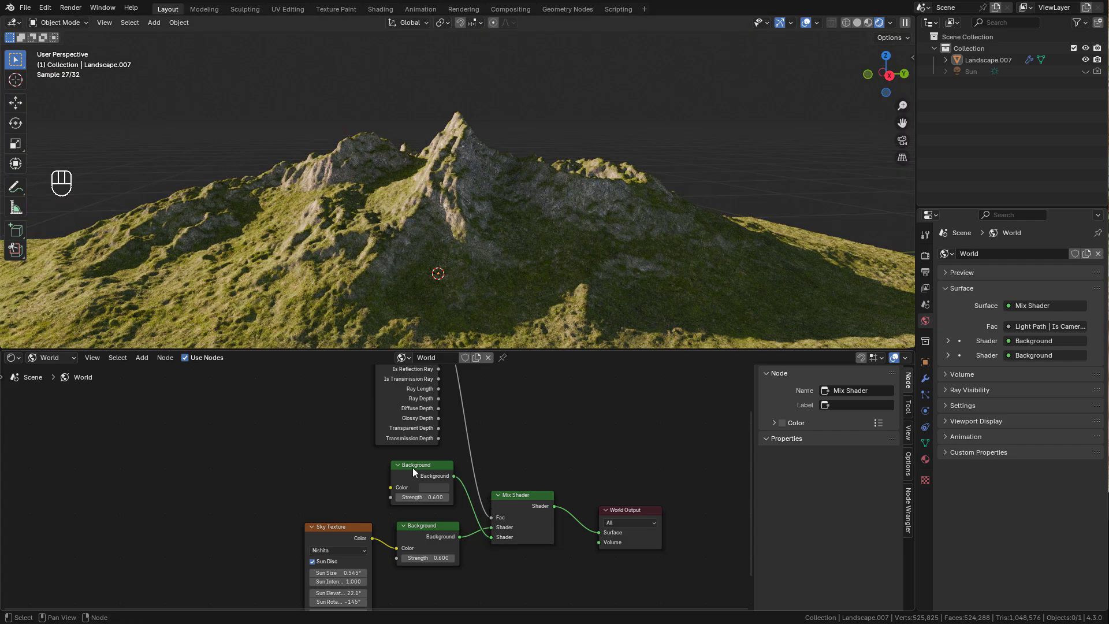
# Add an Environment Texture with mapping nodes to the upper Background node and load industrial_sunset_puresky_4k.exr
pyautogui.click(413, 466)
pyautogui.hotkey('ctrl', 't')
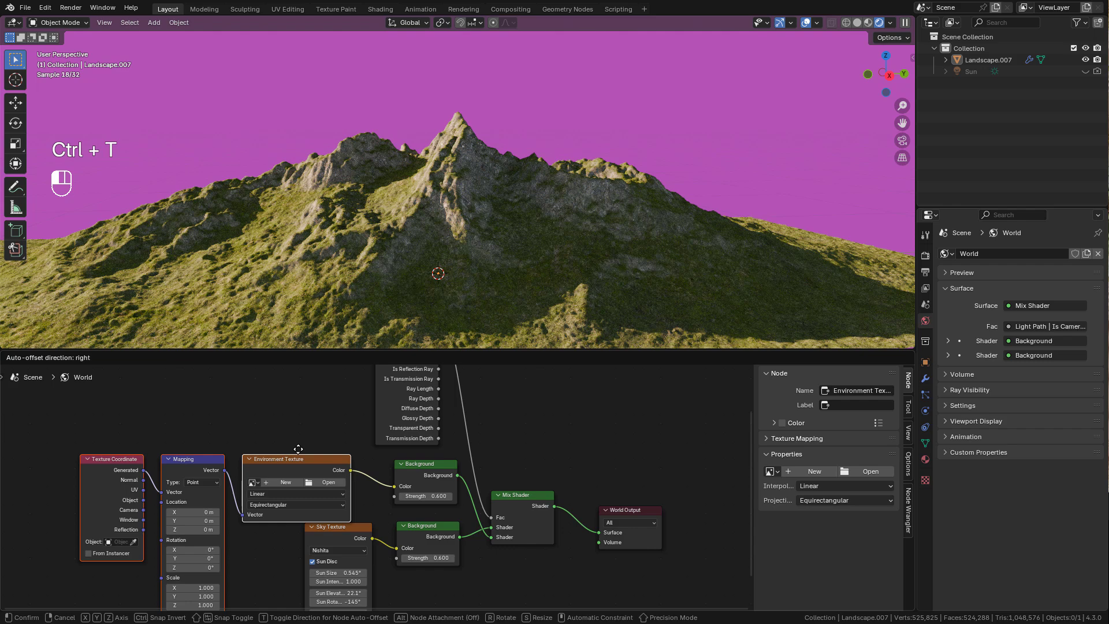
pyautogui.click(282, 432)
pyautogui.click(301, 465)
pyautogui.scroll(-4, 453, 294)
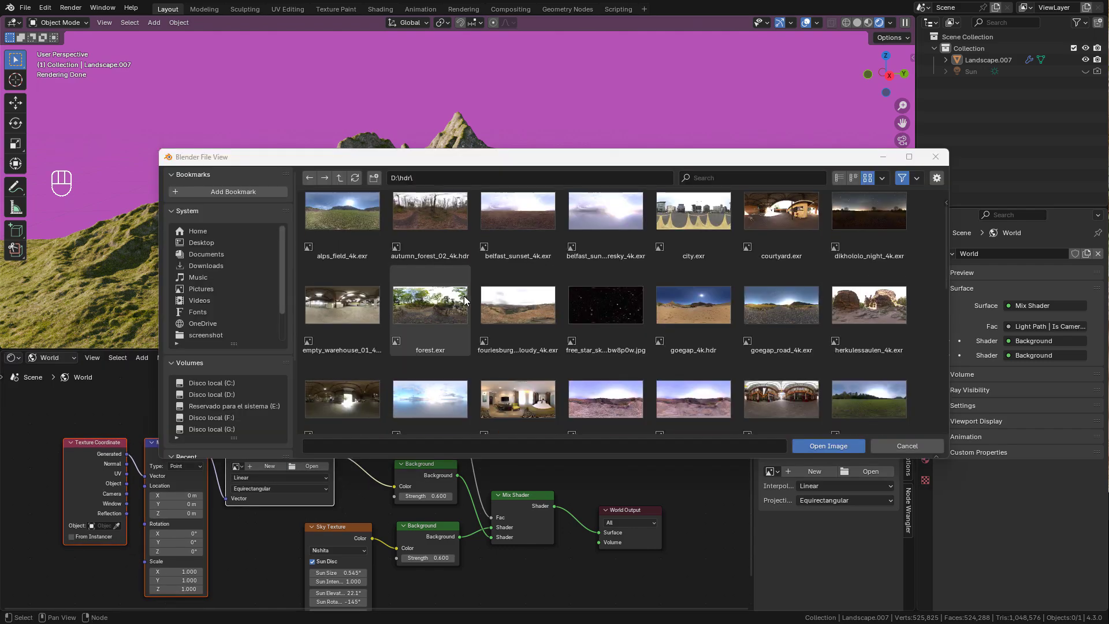
pyautogui.click(438, 396)
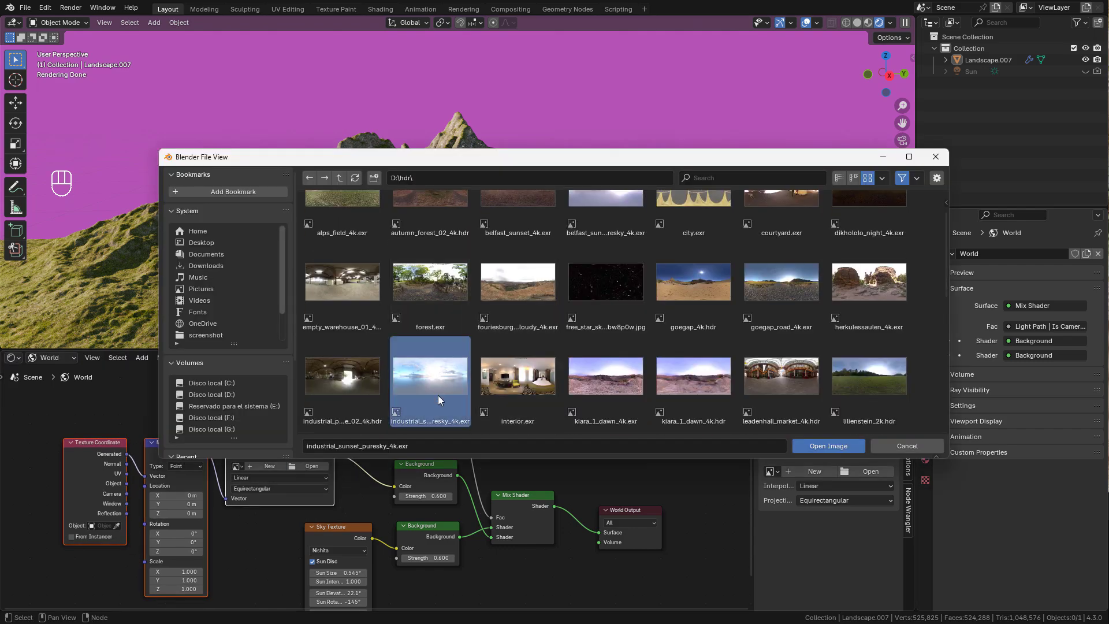
pyautogui.doubleClick(439, 383)
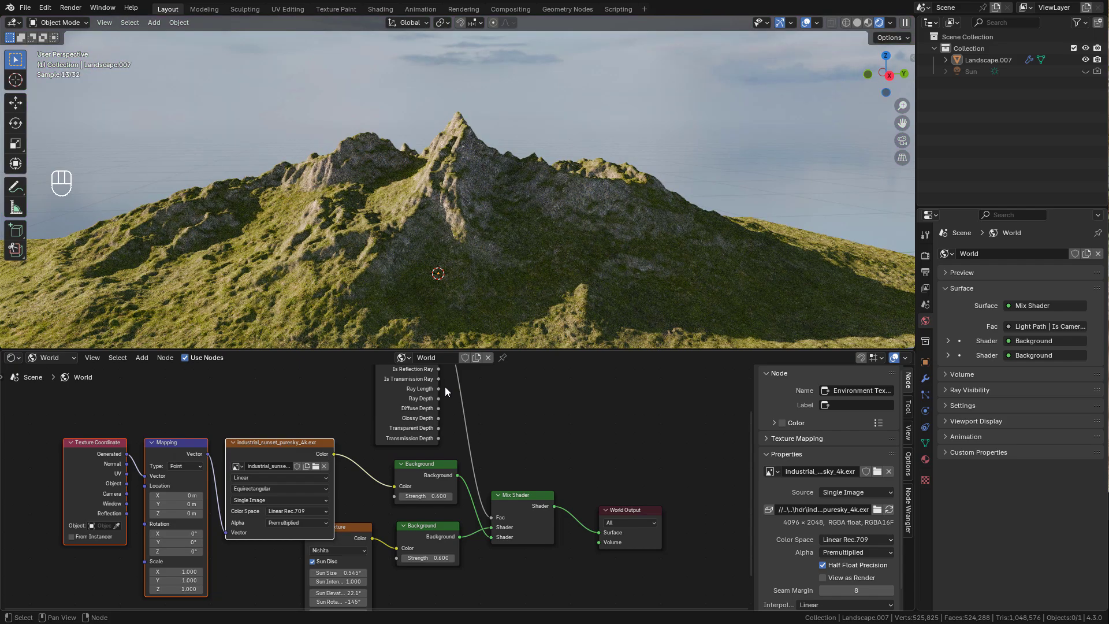
# Set the environment Mapping rotation to Y 5.71° and Z 157°, and the upper Background's Strength to 0.730
pyautogui.moveTo(538, 237); pyautogui.dragTo(533, 230, button='middle')
pyautogui.moveTo(208, 527); pyautogui.dragTo(246, 519, button='middle')
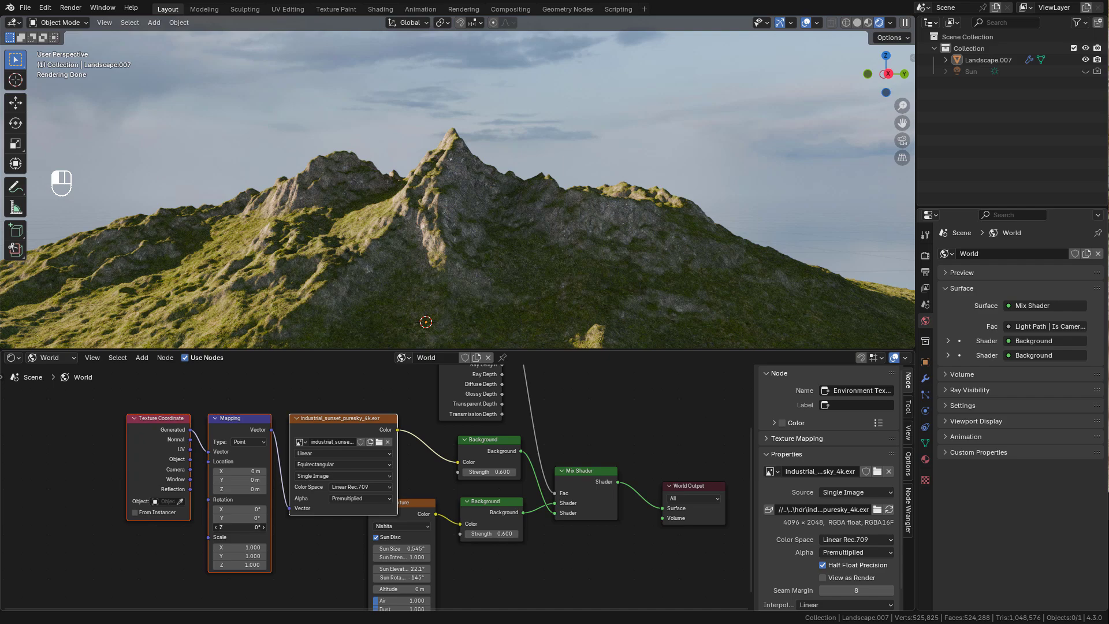
pyautogui.moveTo(245, 527); pyautogui.dragTo(332, 527)
pyautogui.keyDown('shift'); pyautogui.moveTo(240, 518); pyautogui.dragTo(292, 547); pyautogui.keyUp('shift')
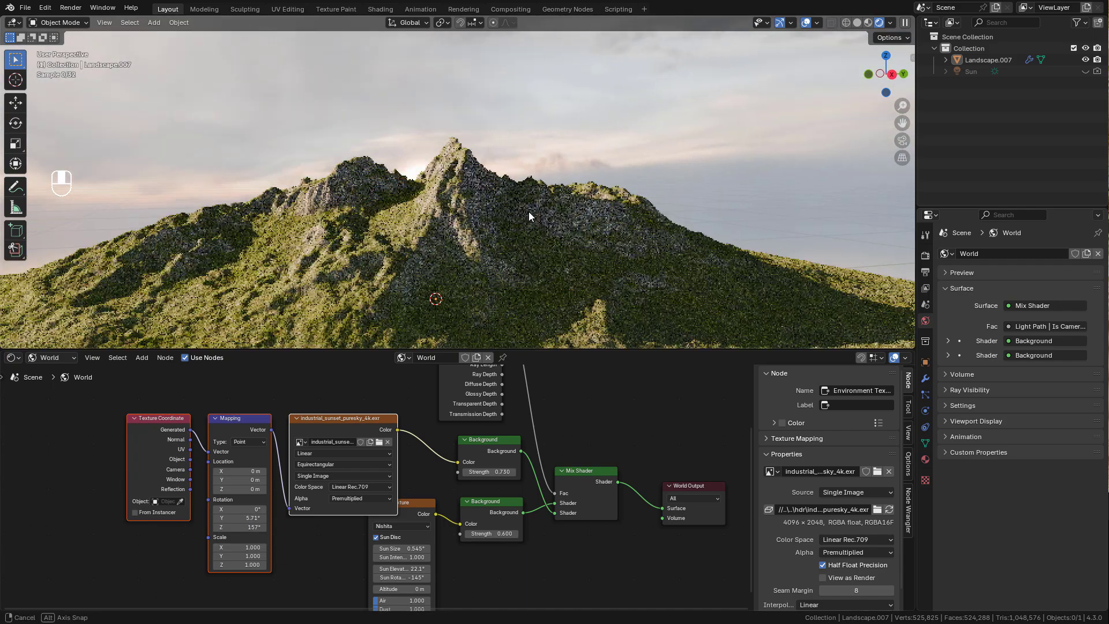
# Add a camera to the mountain scene
pyautogui.moveTo(529, 212); pyautogui.dragTo(501, 211, button='middle')
pyautogui.click(559, 217)
pyautogui.hotkey('shift', 'a')
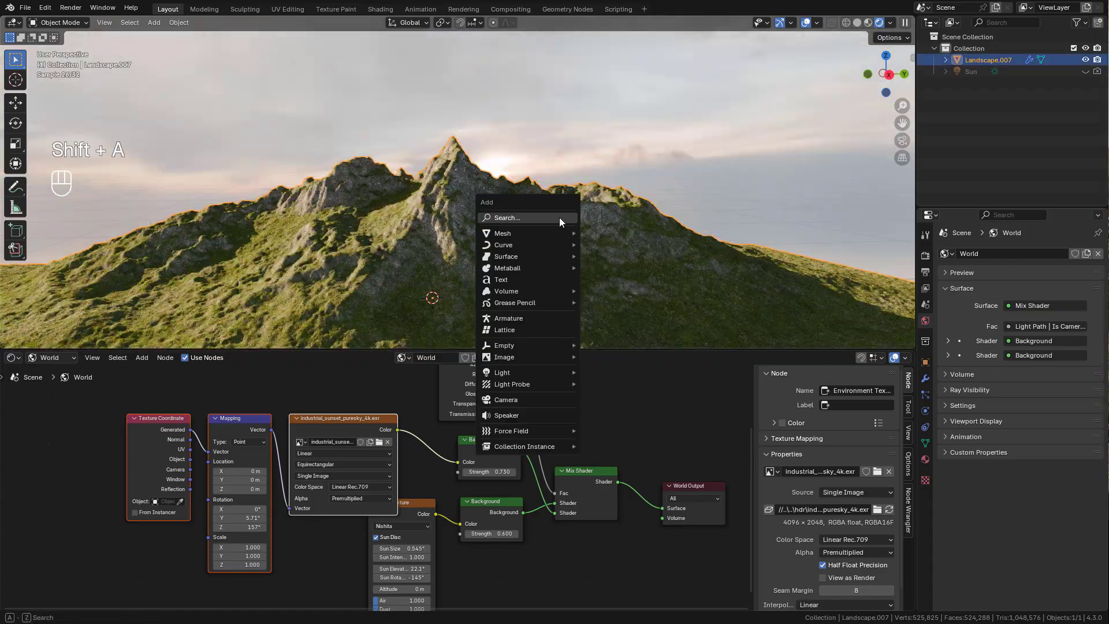
pyautogui.click(533, 400)
# Show the view lock settings, look through the new camera and shift its framing
pyautogui.press('n')
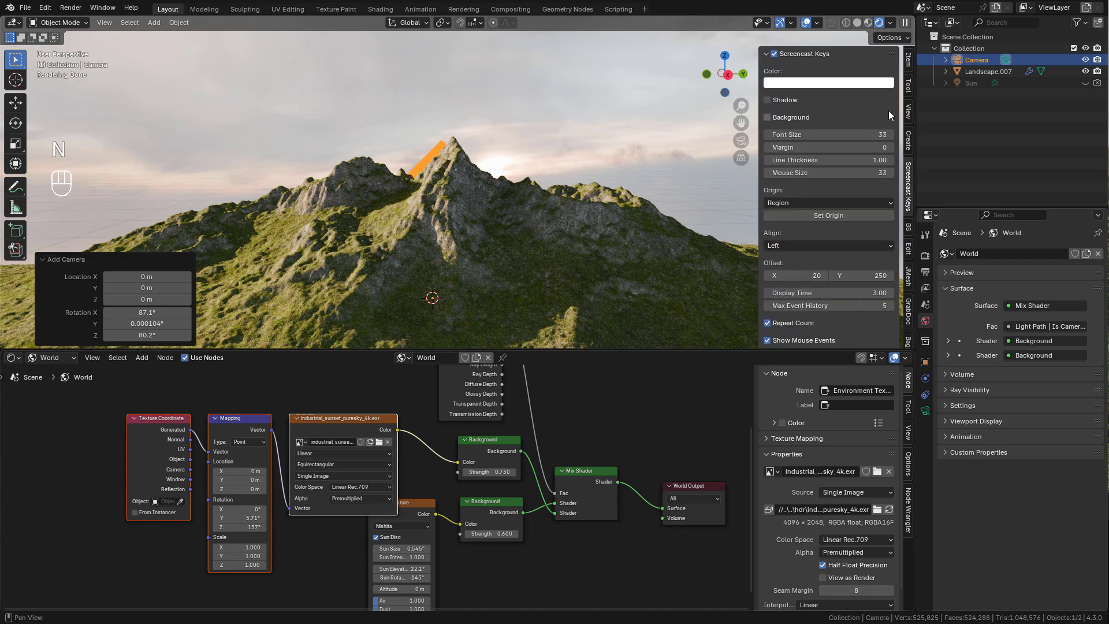
pyautogui.click(909, 111)
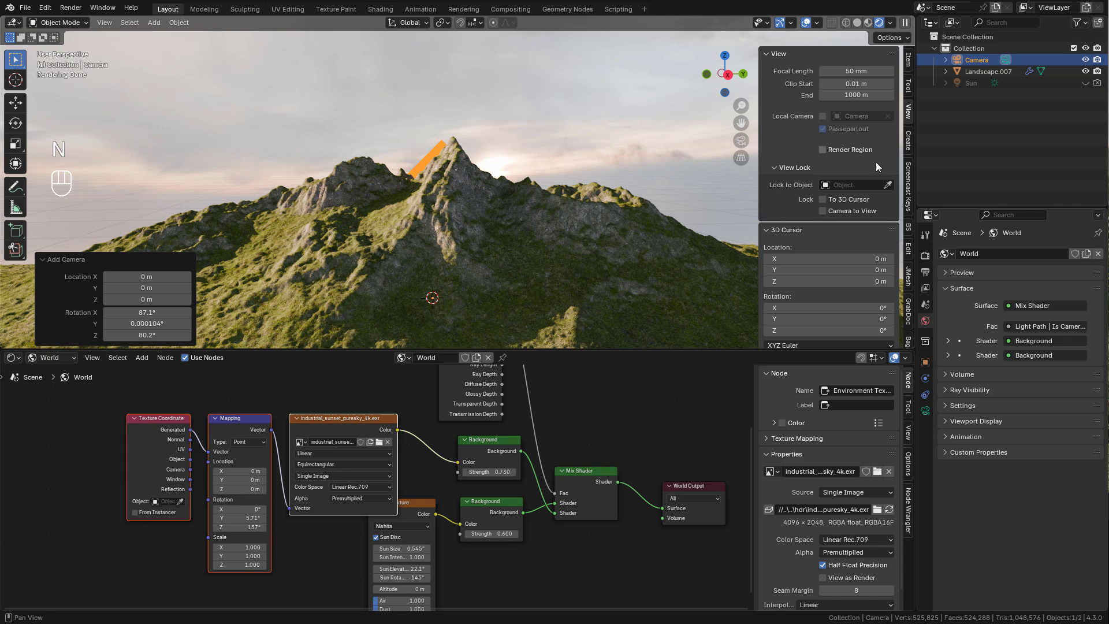
pyautogui.press('n')
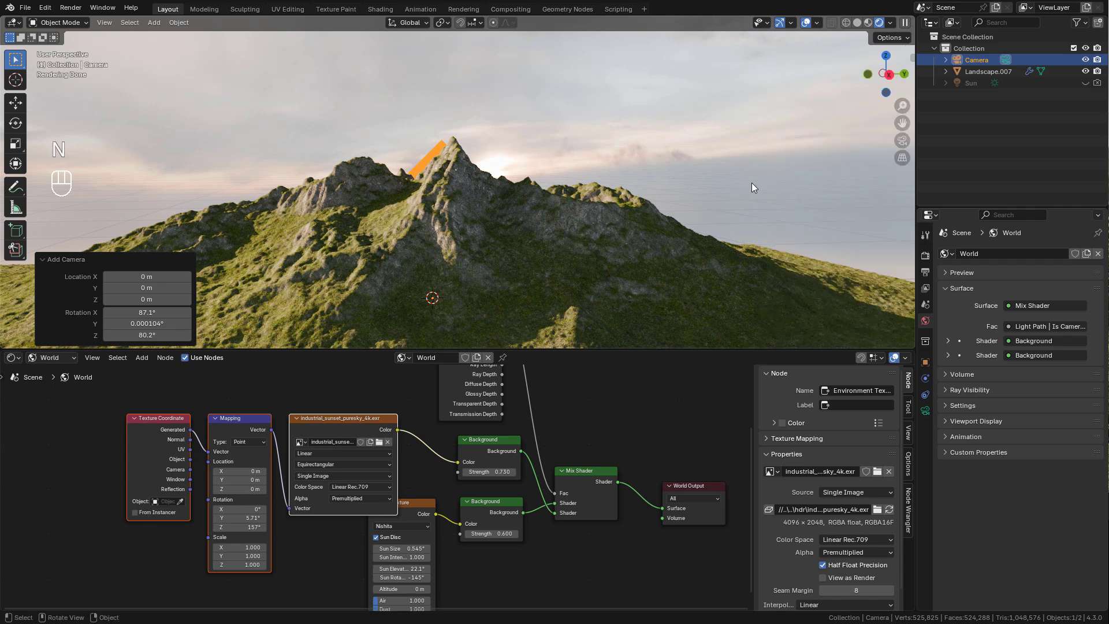
pyautogui.click(902, 140)
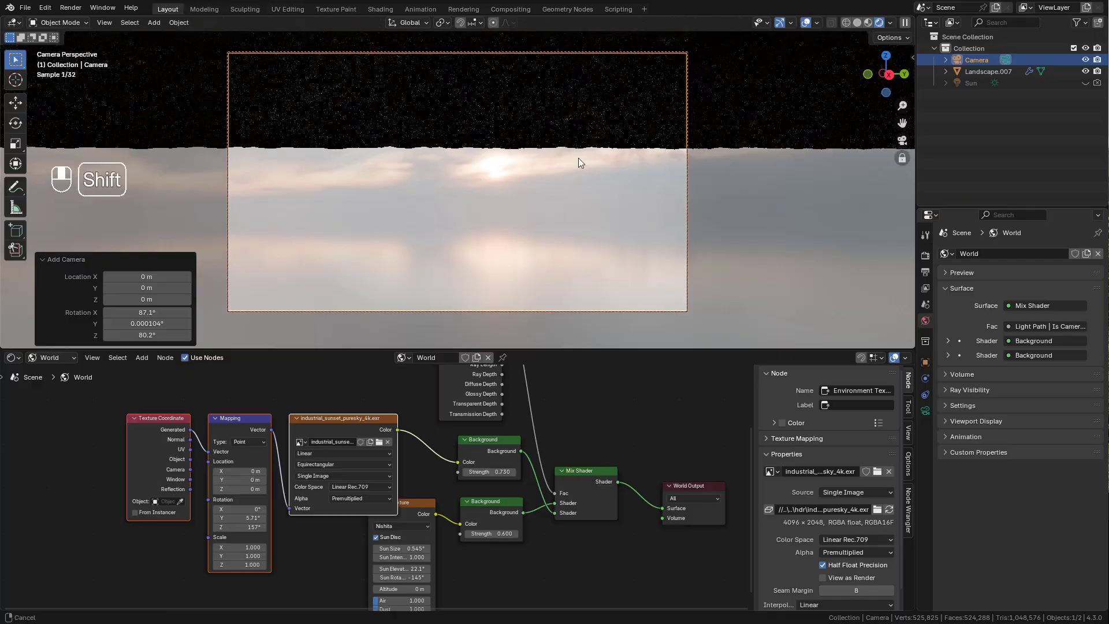
pyautogui.keyDown('shift'); pyautogui.moveTo(566, 129); pyautogui.dragTo(563, 193, button='middle'); pyautogui.keyUp('shift')
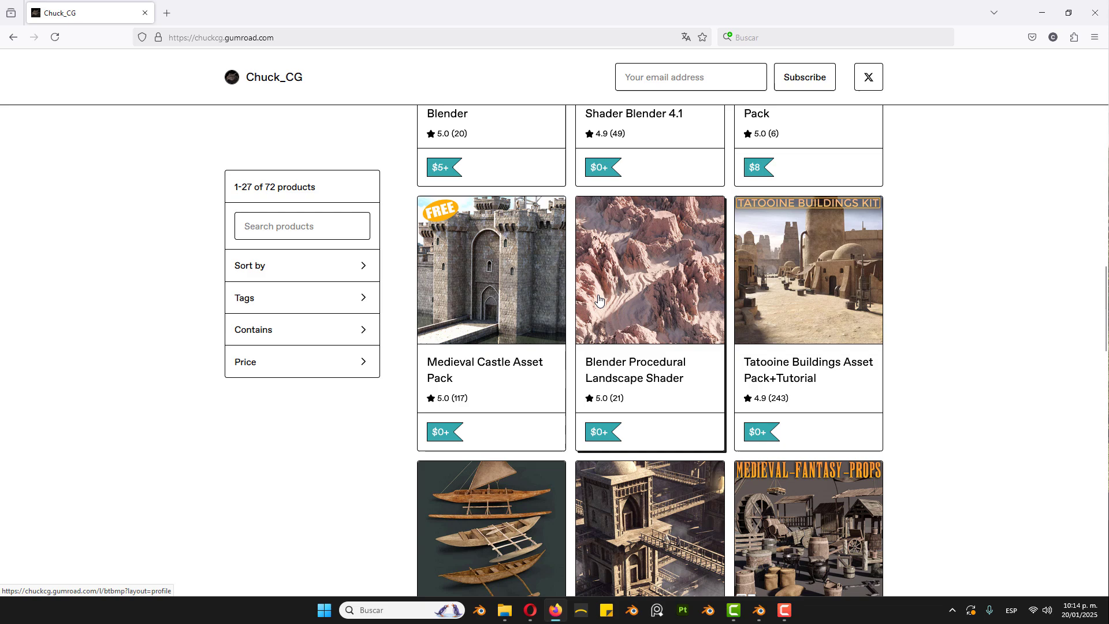
# Switch to the Firefox browser, look through the Chuck_CG Gumroad products and the Fantasy Buildings Pack page, and return to the product list
pyautogui.scroll(-3, 599, 300)
pyautogui.scroll(-5, 599, 299)
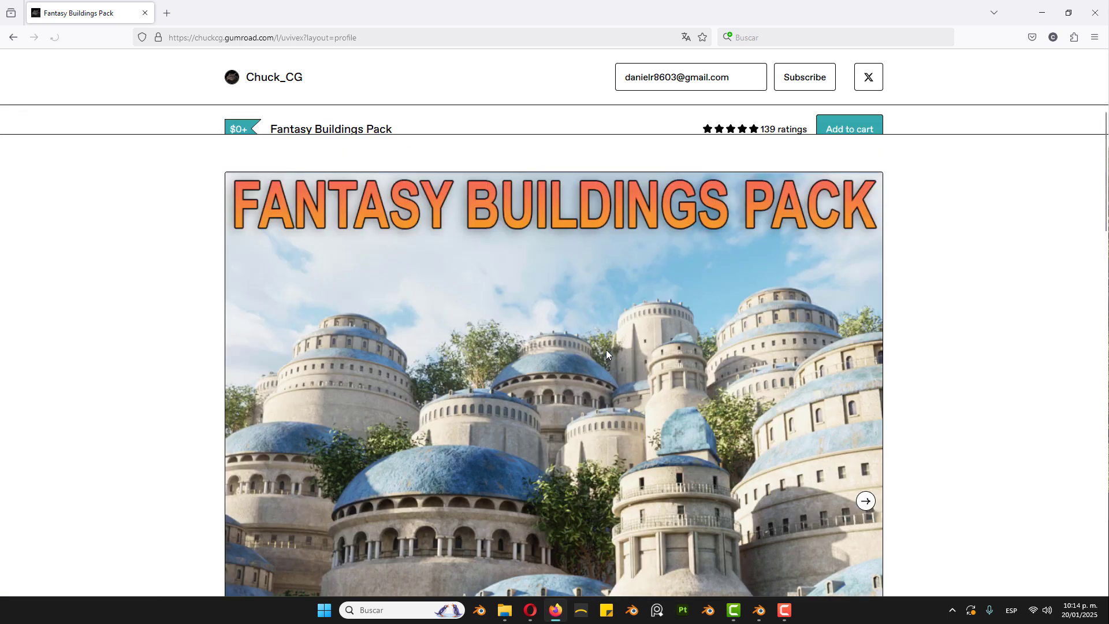
pyautogui.scroll(-3, 609, 349)
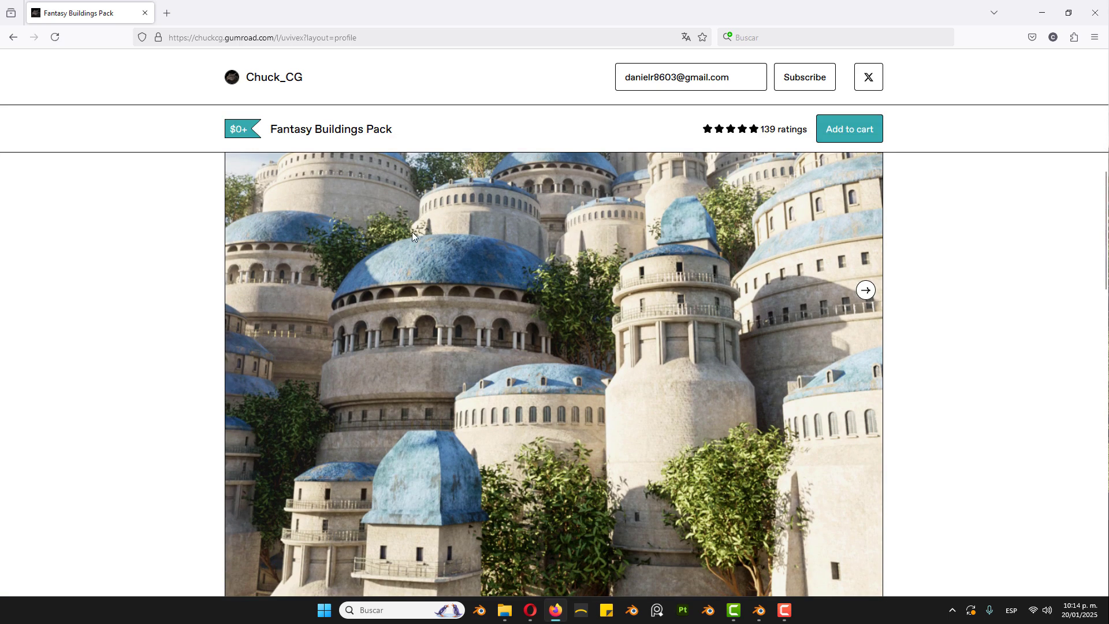
pyautogui.click(12, 38)
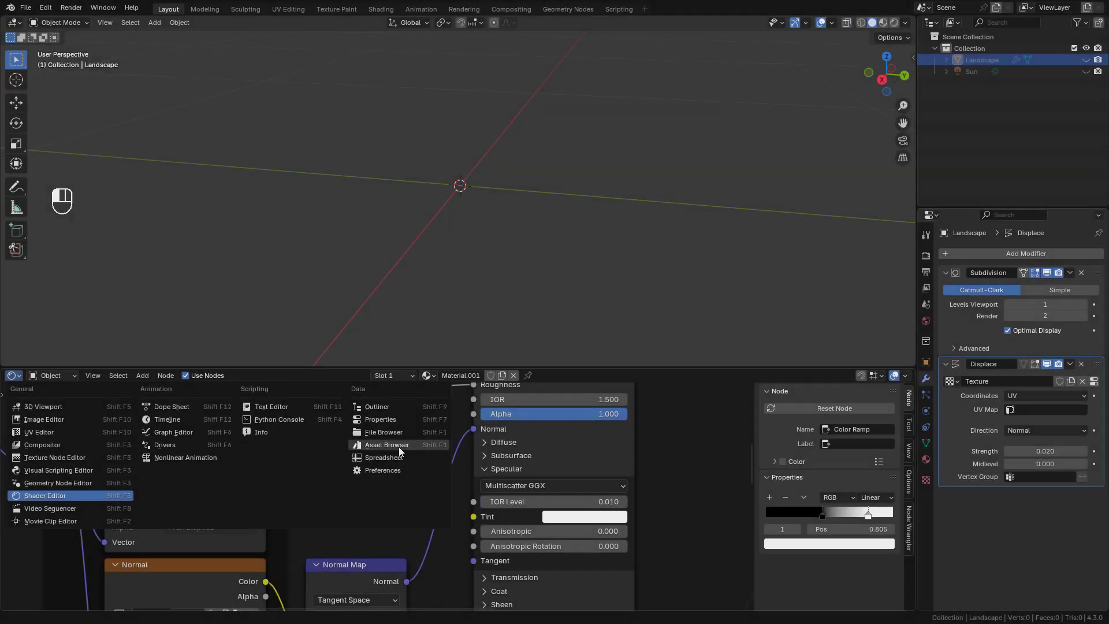
# Switch to Blender's Asset Browser, choose the Fantasy buildings library and place building2 and building8 in the scene
pyautogui.click(76, 393)
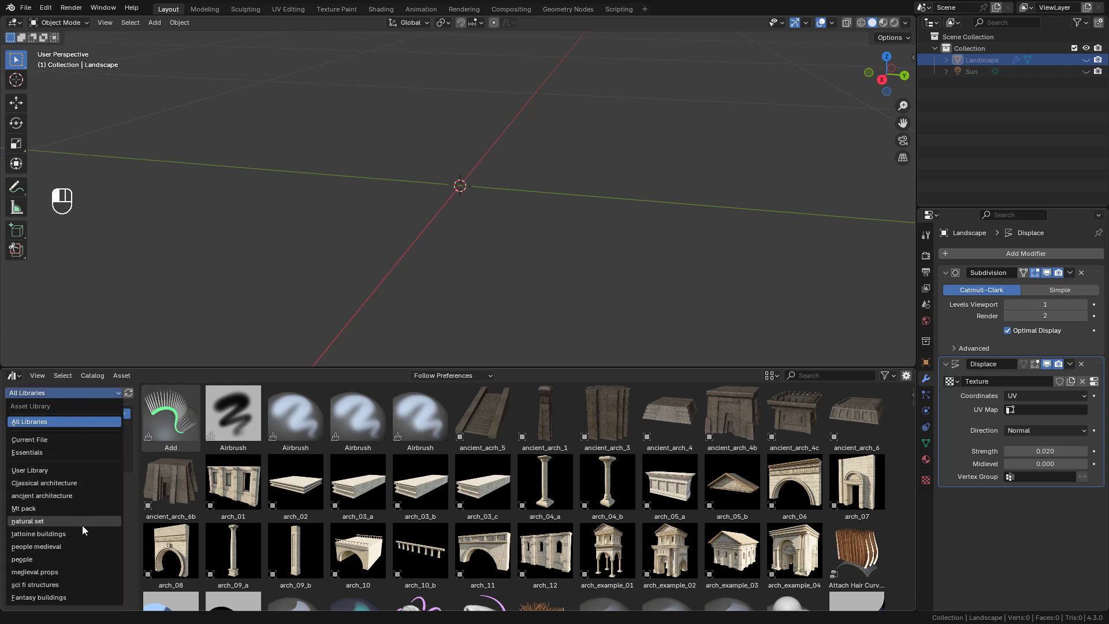
pyautogui.click(68, 596)
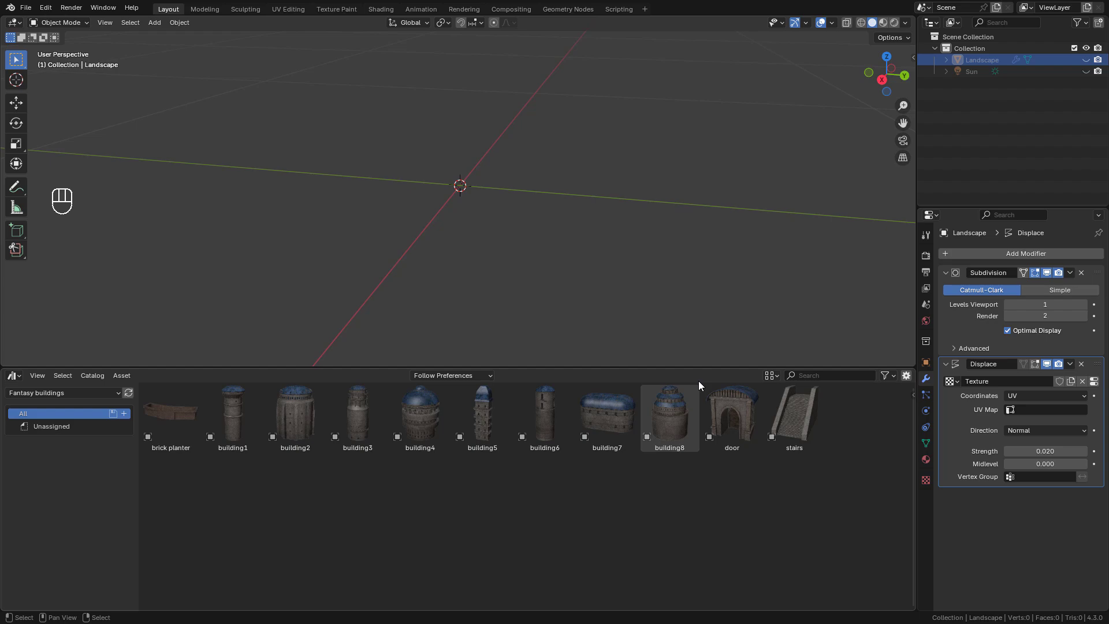
pyautogui.moveTo(295, 413); pyautogui.dragTo(477, 226)
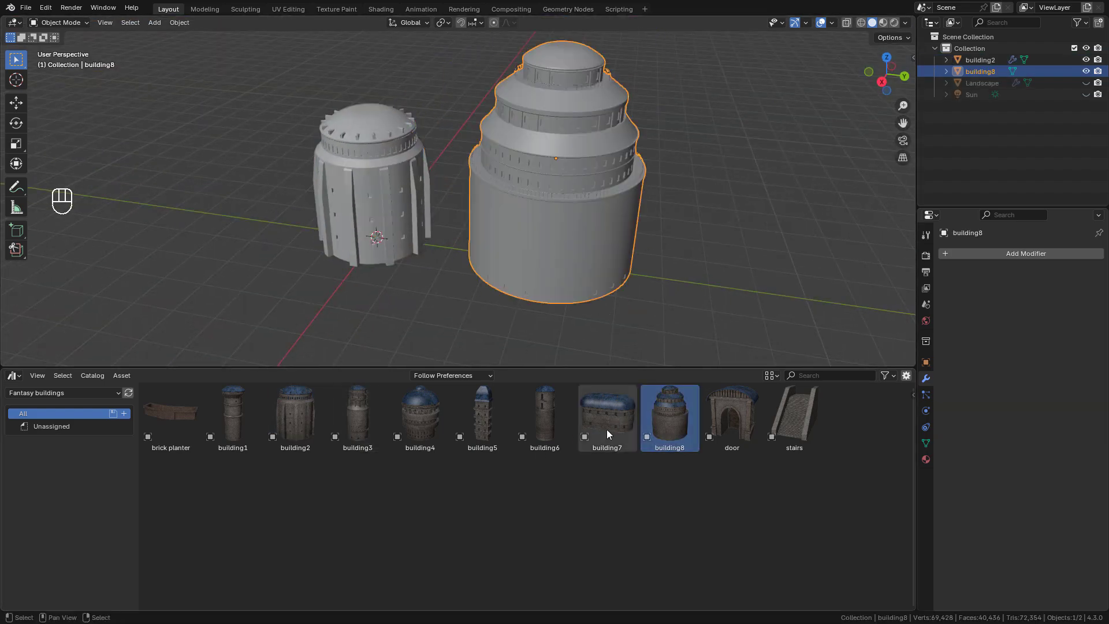
# Place building7, building5, building3 and building4 in a row with the other buildings and show the viewport in rendered shading
pyautogui.moveTo(606, 428); pyautogui.dragTo(708, 288)
pyautogui.moveTo(483, 413); pyautogui.dragTo(260, 231)
pyautogui.moveTo(358, 413); pyautogui.dragTo(164, 231)
pyautogui.click(893, 22)
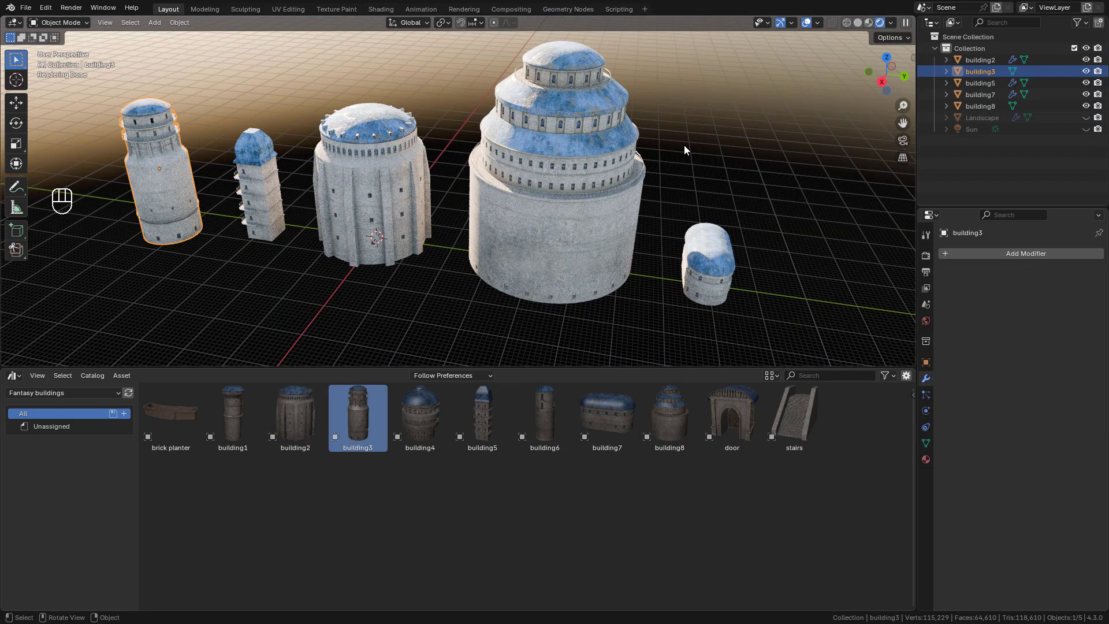
pyautogui.moveTo(684, 144); pyautogui.dragTo(553, 135, button='middle')
pyautogui.moveTo(420, 413)
pyautogui.mouseDown()
pyautogui.moveTo(690, 321)
pyautogui.moveTo(742, 201)
pyautogui.mouseUp()
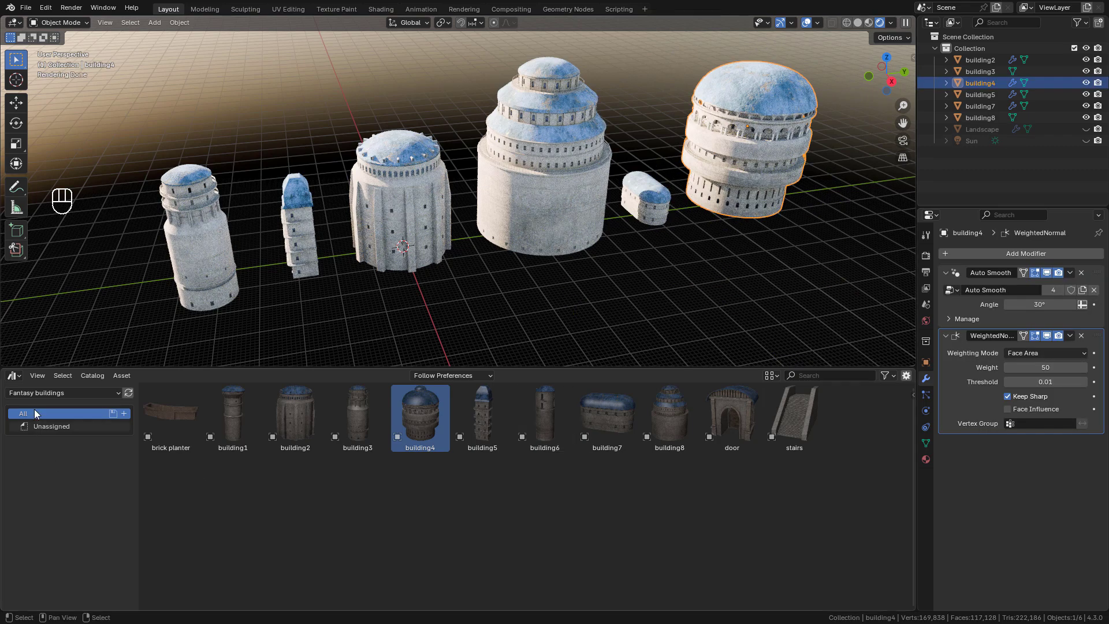
# Place plant 23 from the natural set library beside building3 and scale it up to roughly the building's height
pyautogui.click(30, 392)
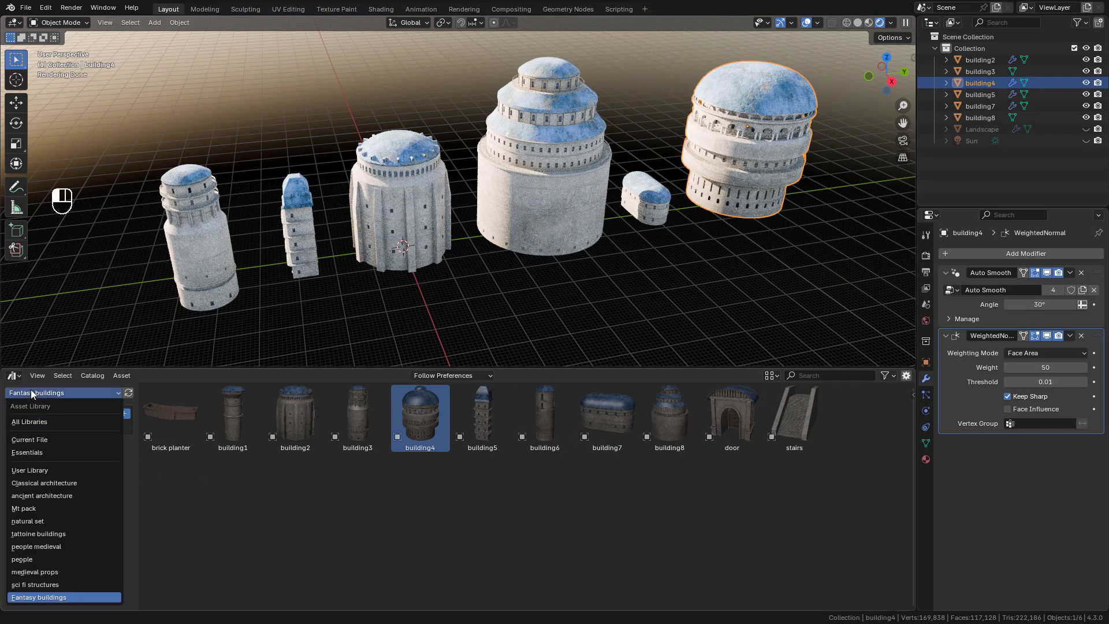
pyautogui.click(36, 521)
pyautogui.scroll(-8, 383, 475)
pyautogui.scroll(2, 383, 475)
pyautogui.moveTo(296, 480); pyautogui.dragTo(111, 294)
pyautogui.press('s')
pyautogui.press('s')
pyautogui.click(245, 200)
pyautogui.click(246, 197)
pyautogui.keyDown('shift'); pyautogui.moveTo(251, 185); pyautogui.dragTo(315, 191, button='middle'); pyautogui.keyUp('shift')
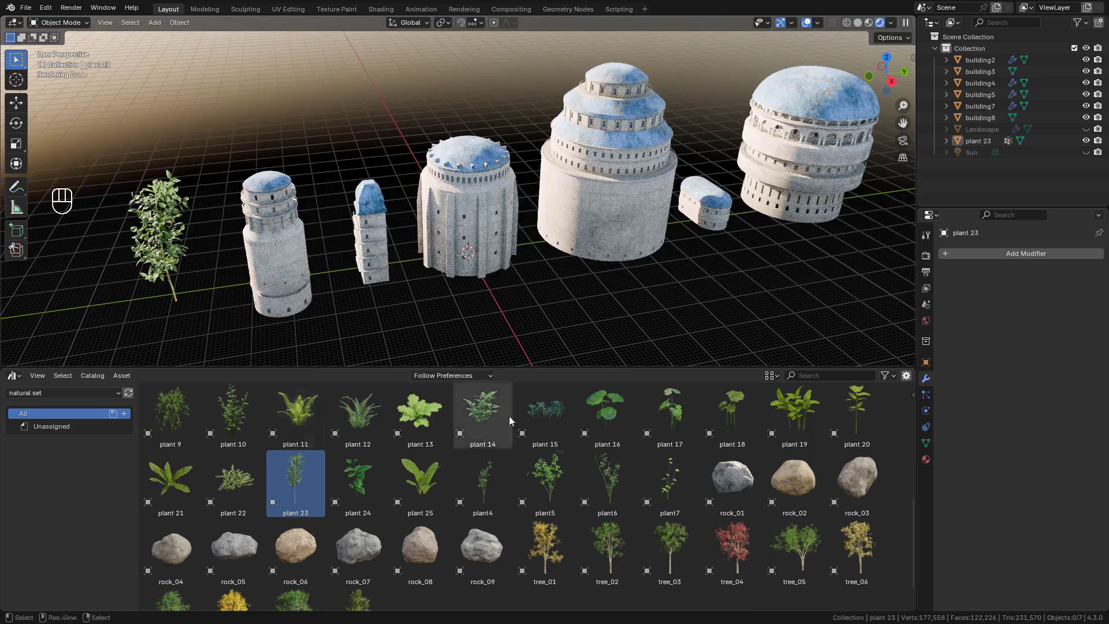
# Place a tree from the natural set library beside plant 23 and scale it
pyautogui.scroll(-2, 508, 416)
pyautogui.moveTo(361, 575); pyautogui.dragTo(86, 269)
pyautogui.press('s')
pyautogui.click(190, 148)
pyautogui.click(197, 145)
pyautogui.keyDown('shift'); pyautogui.moveTo(351, 87); pyautogui.dragTo(390, 124, button='middle'); pyautogui.keyUp('shift')
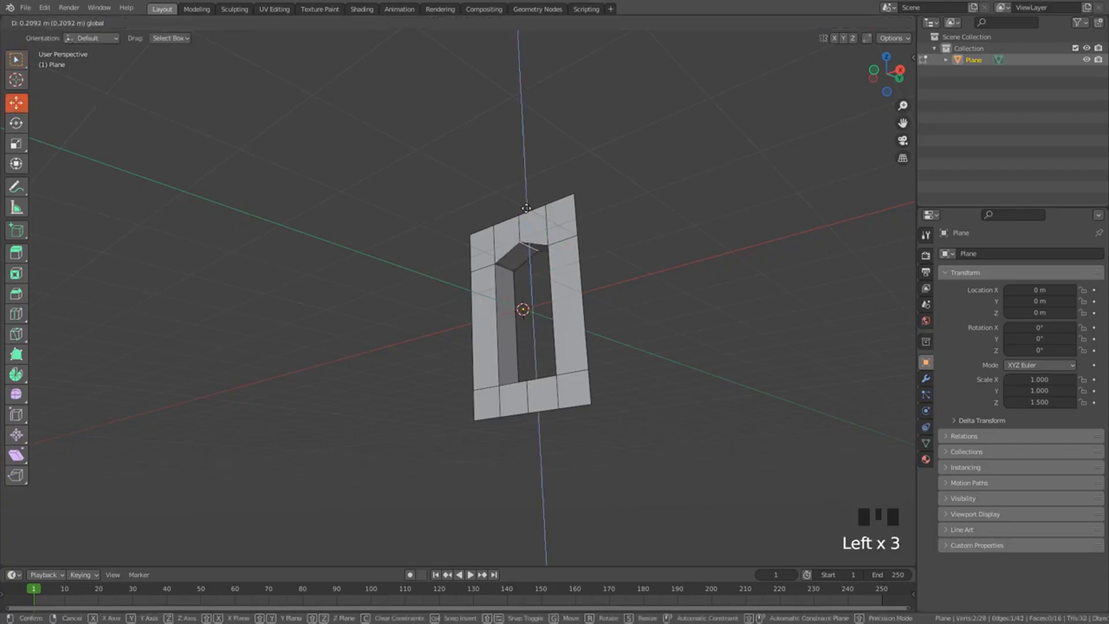
# Select an edge loop on the arched window panel and add a deform modifier to the arrayed window wall
pyautogui.moveTo(439, 266); pyautogui.dragTo(473, 236, button='middle')
pyautogui.keyDown('alt'); pyautogui.click(473, 236); pyautogui.keyUp('alt')
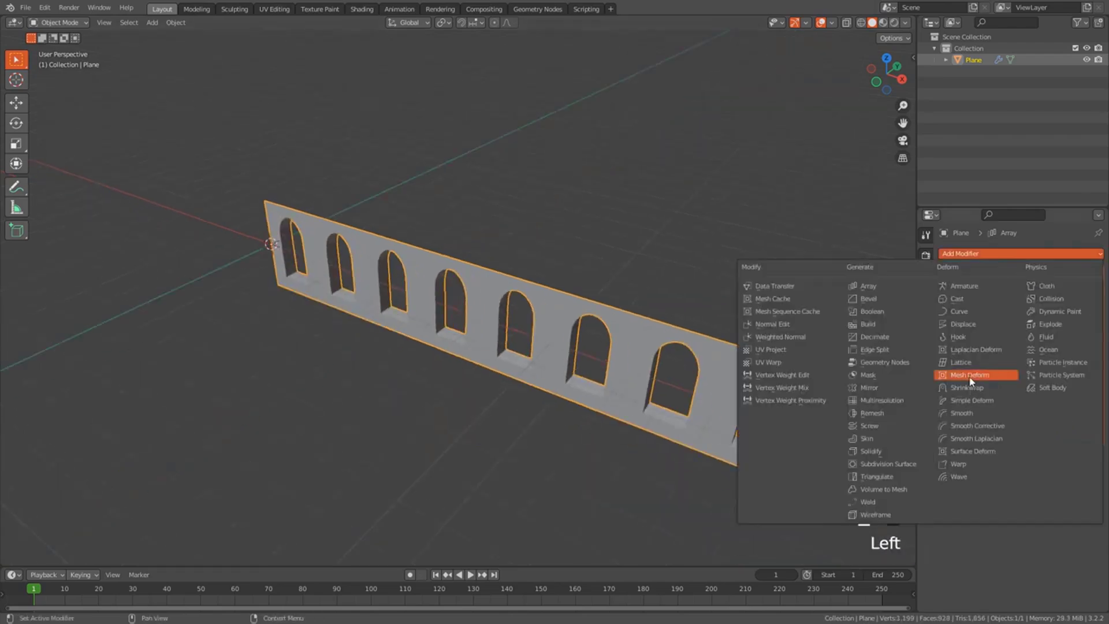
pyautogui.click(966, 384)
pyautogui.click(1001, 471)
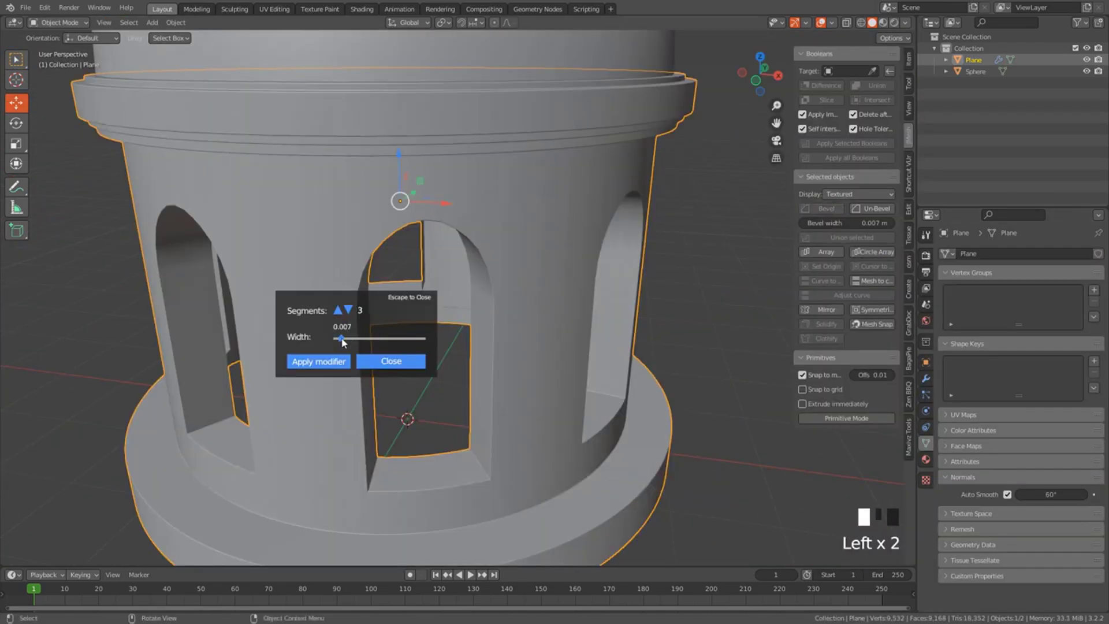
# Bevel the round arched wall with 3 segments and a width of 0.021, and inspect its window edges
pyautogui.moveTo(353, 337)
pyautogui.mouseDown()
pyautogui.moveTo(365, 337)
pyautogui.moveTo(346, 340)
pyautogui.moveTo(356, 340)
pyautogui.mouseUp()
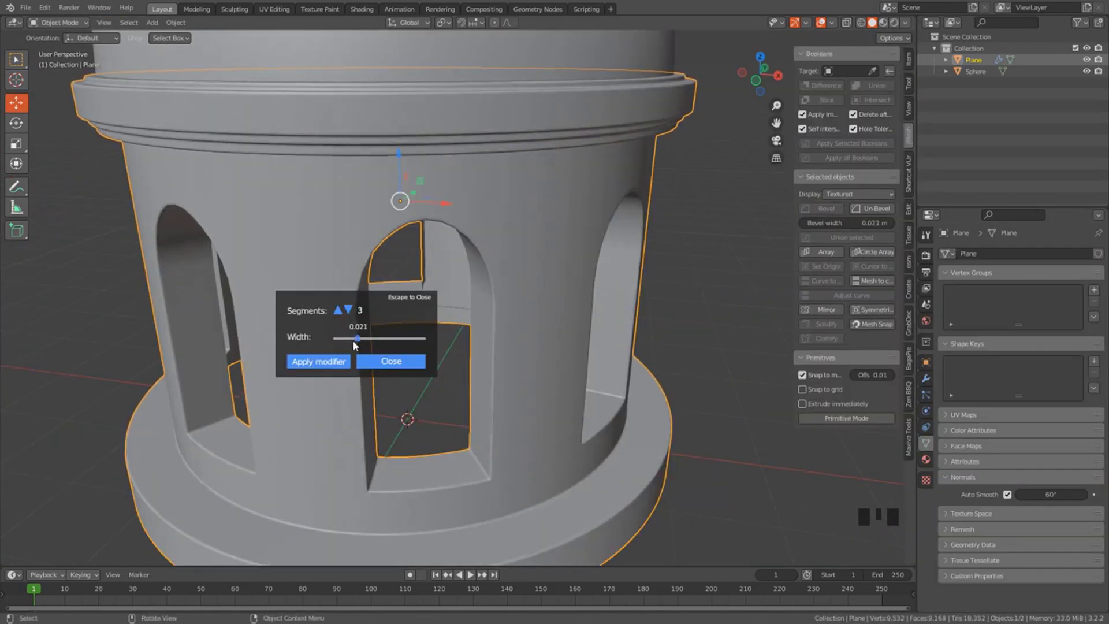
pyautogui.click(393, 361)
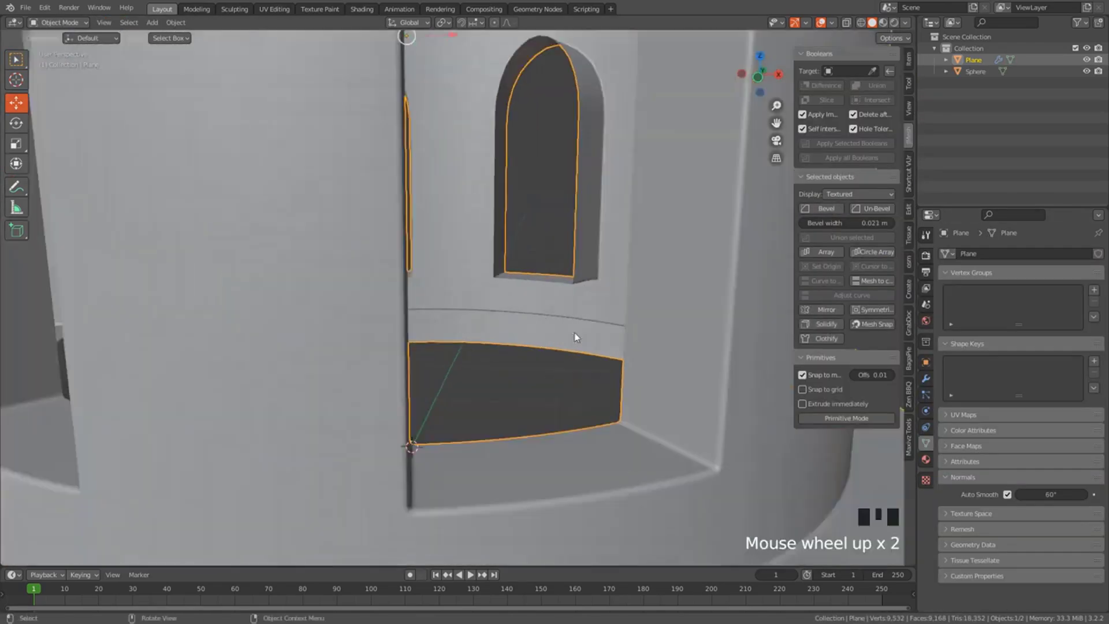
pyautogui.scroll(-2, 575, 336)
pyautogui.keyDown('shift'); pyautogui.moveTo(575, 337); pyautogui.dragTo(573, 358, button='middle'); pyautogui.keyUp('shift')
pyautogui.scroll(-3, 572, 363)
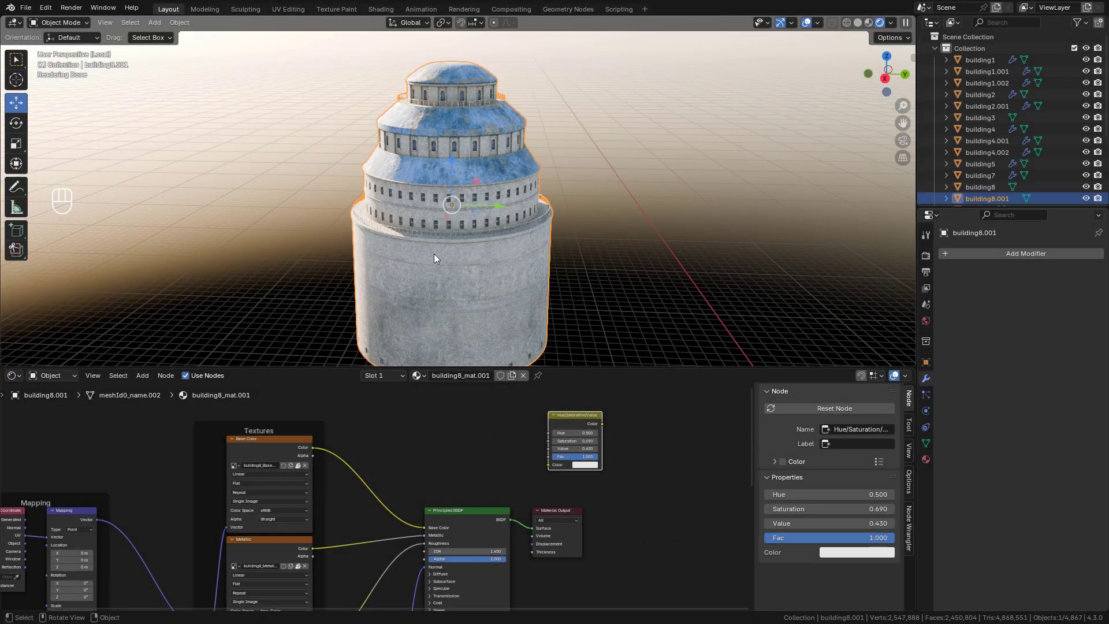
# Insert a Hue/Saturation/Value node between the base color texture and the Principled BSDF in building8's material, and try adjusting its color values
pyautogui.moveTo(475, 219); pyautogui.dragTo(487, 220, button='middle')
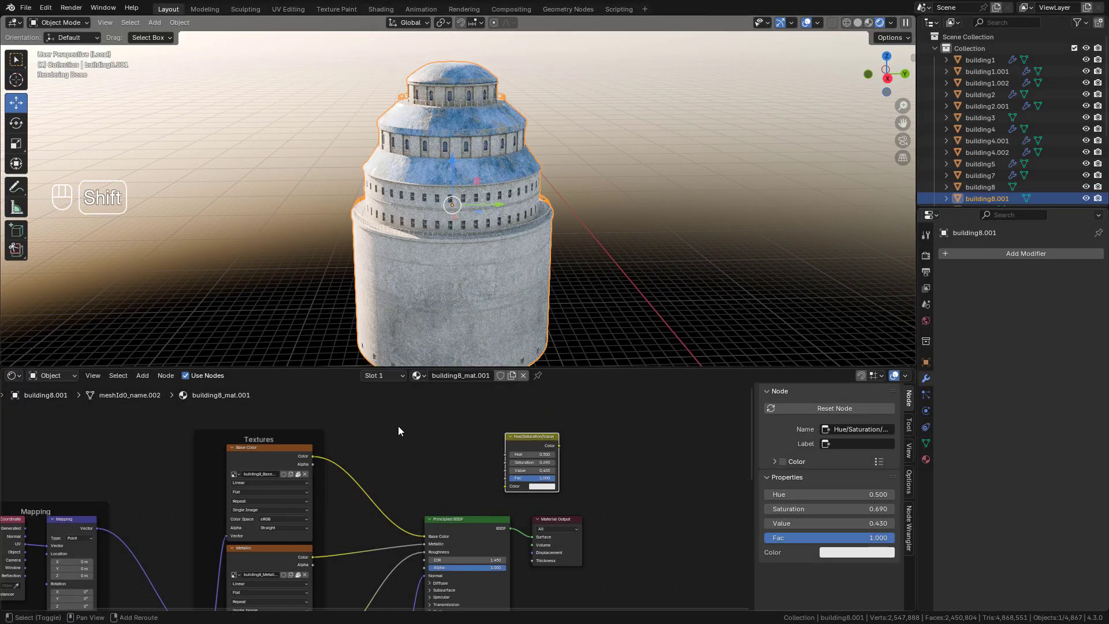
pyautogui.hotkey('shift', 'a')
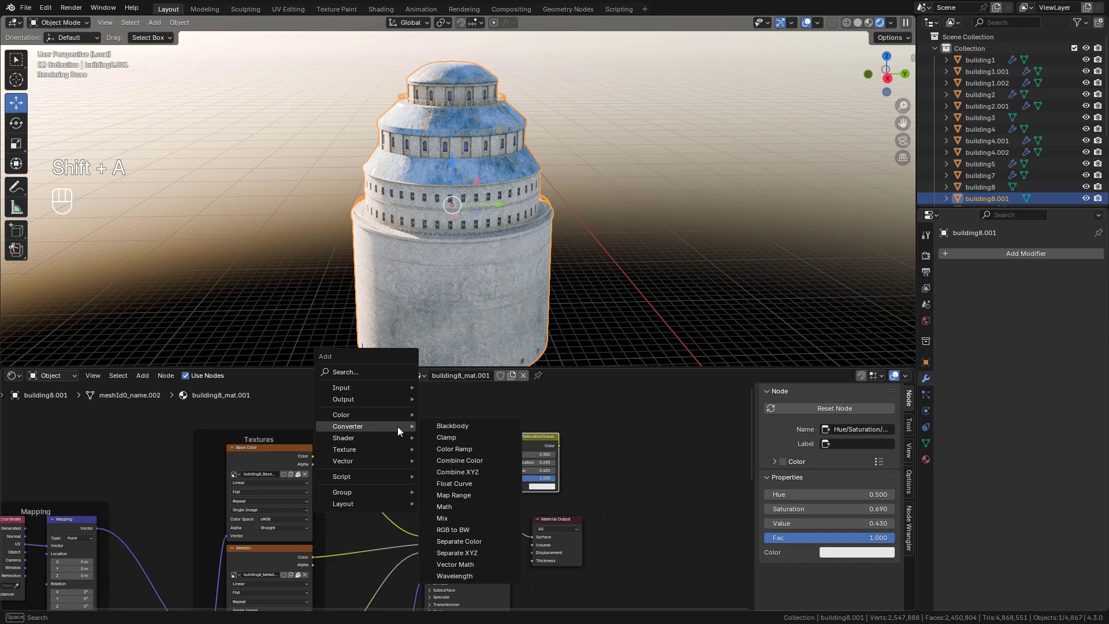
pyautogui.click(354, 368)
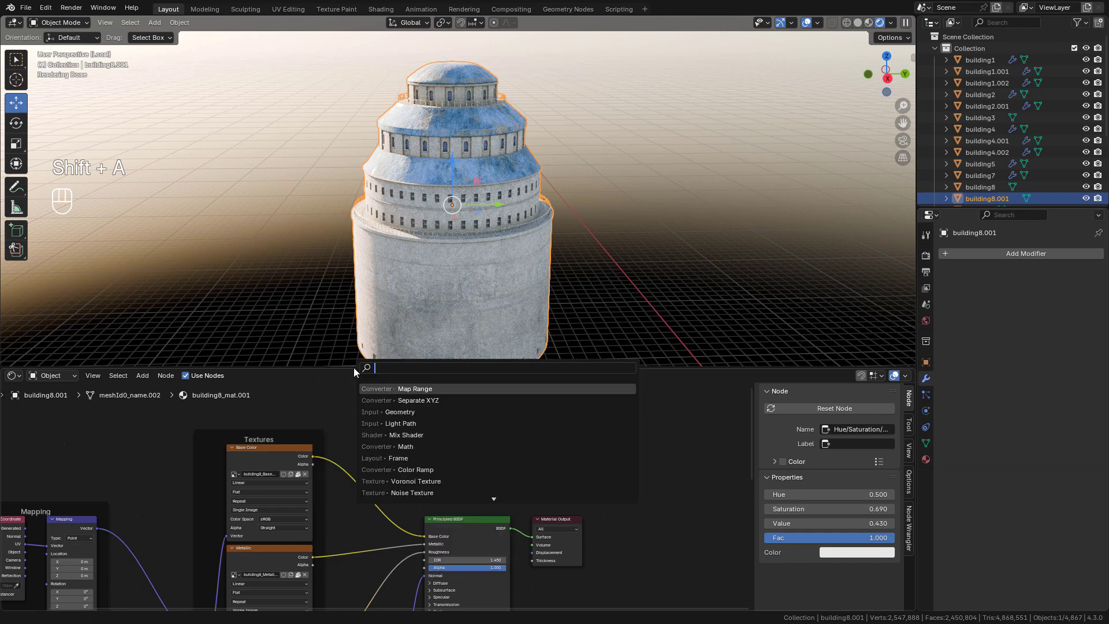
pyautogui.write('h')
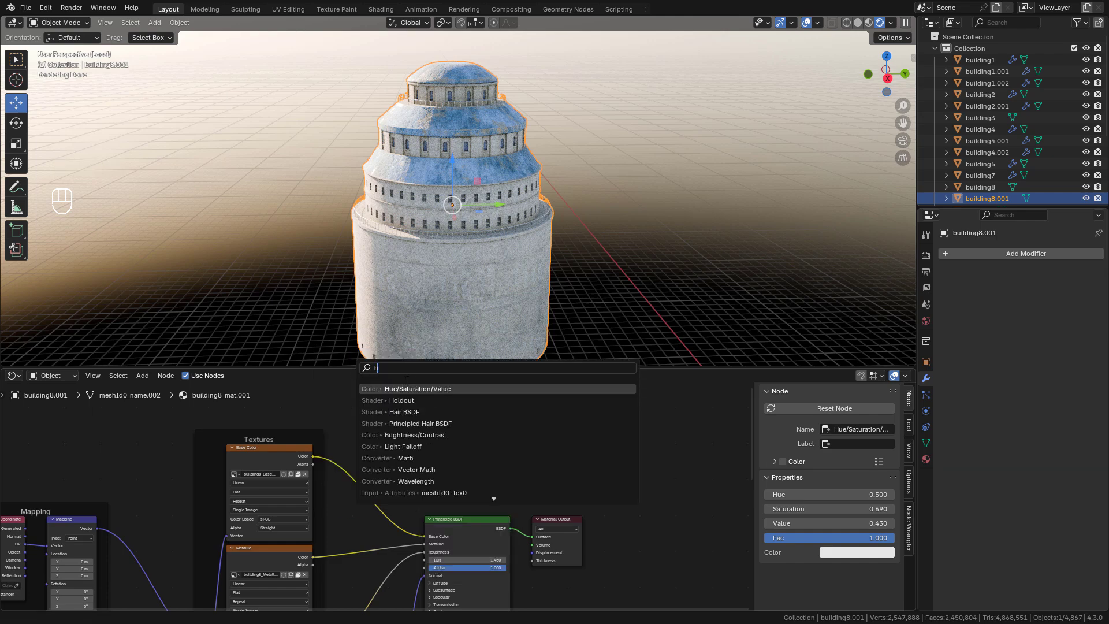
pyautogui.click(432, 388)
pyautogui.click(361, 452)
pyautogui.scroll(5, 387, 461)
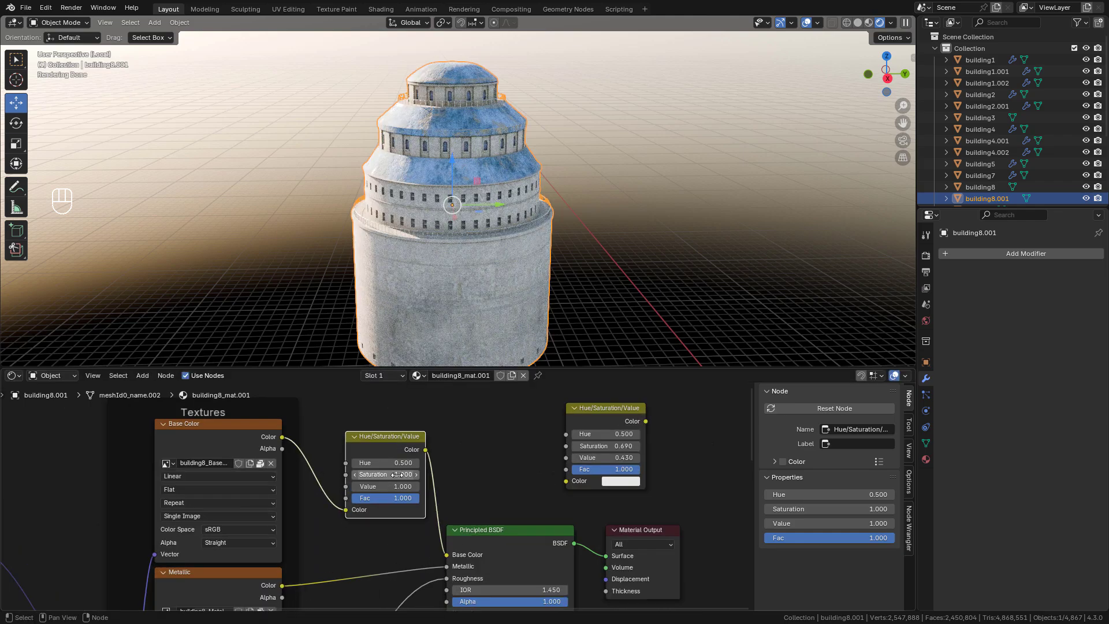
pyautogui.moveTo(386, 487)
pyautogui.keyDown('shift'); pyautogui.mouseDown()
pyautogui.moveTo(357, 486)
pyautogui.moveTo(462, 475)
pyautogui.moveTo(362, 463)
pyautogui.moveTo(406, 463)
pyautogui.moveTo(369, 474)
pyautogui.mouseUp(); pyautogui.keyUp('shift')
pyautogui.hotkey('ctrl', 'z')
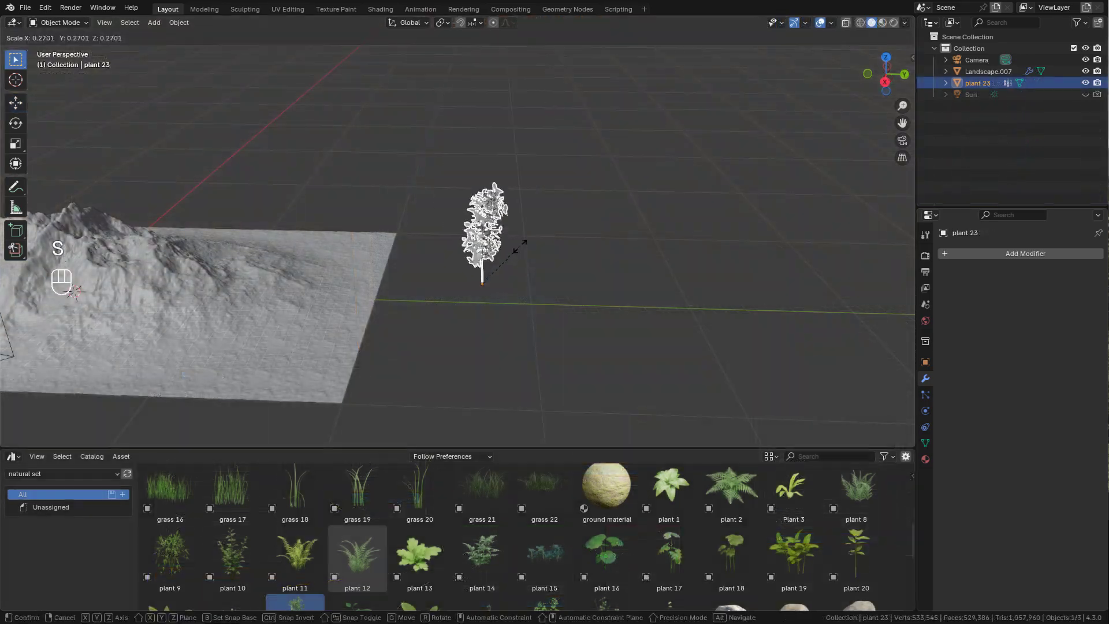
# Scale plant 23 by 0.593, add the landscape to the selection and apply the scale of both objects
pyautogui.click(552, 297)
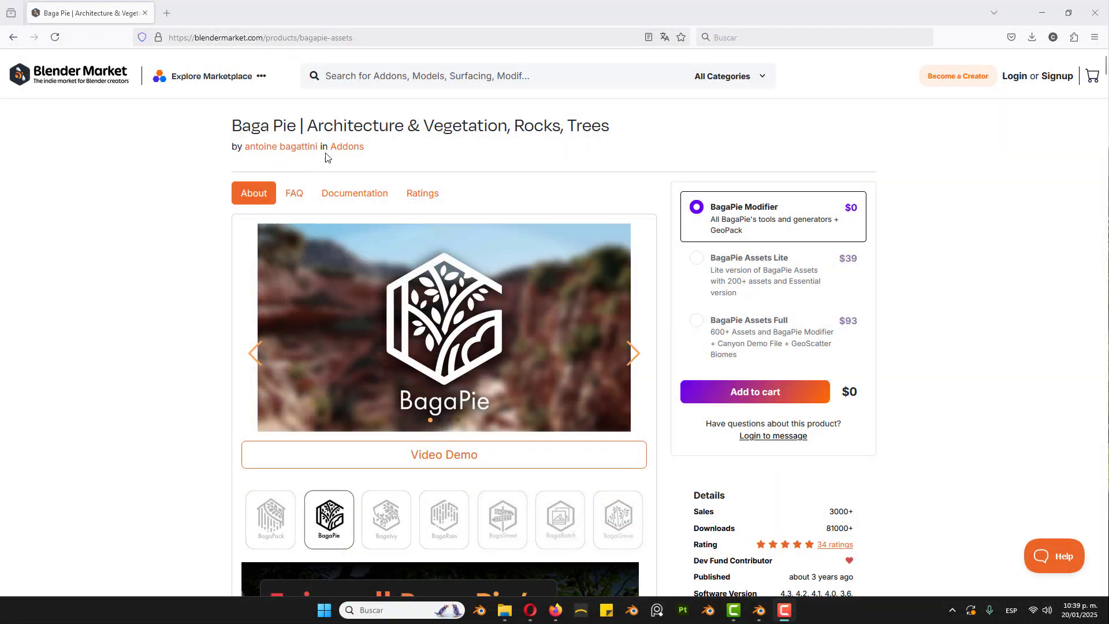
pyautogui.scroll(-2, 675, 187)
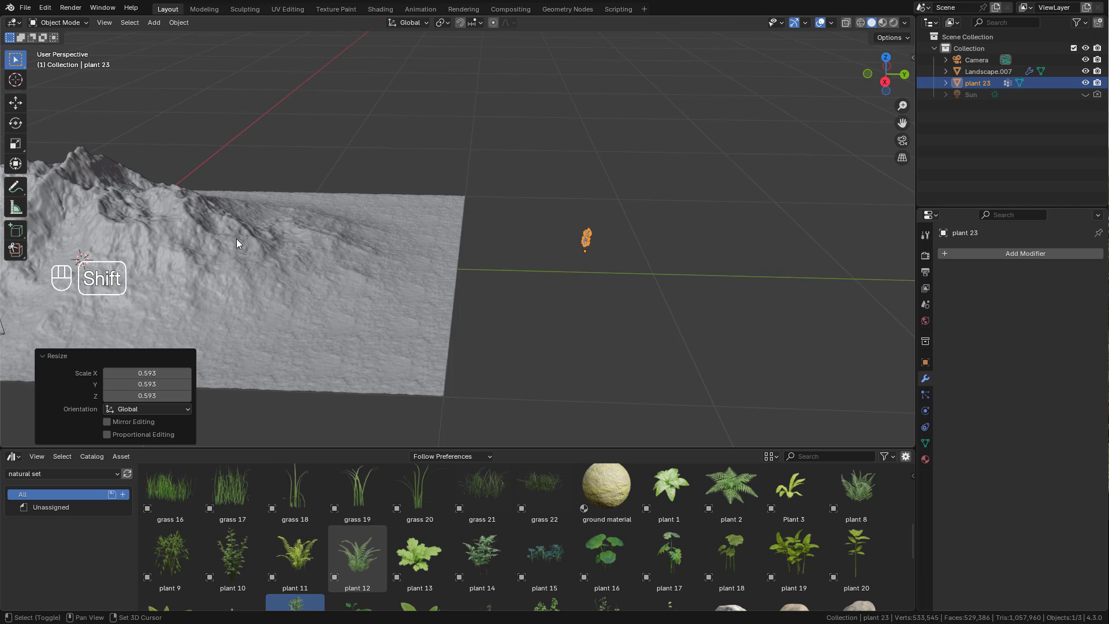
pyautogui.keyDown('shift'); pyautogui.click(237, 237); pyautogui.keyUp('shift')
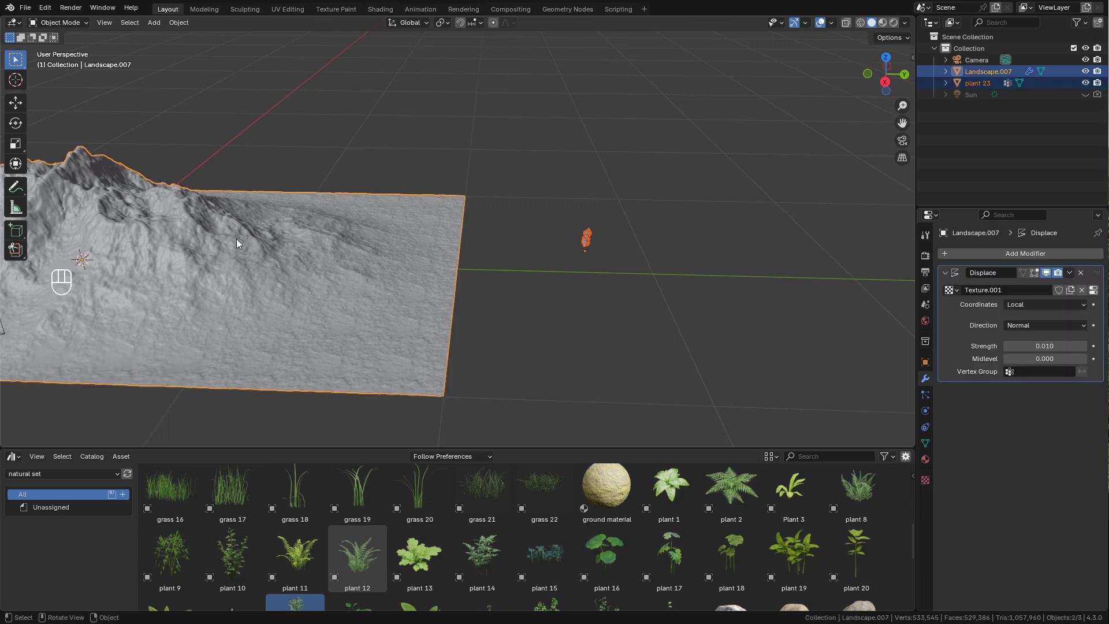
pyautogui.hotkey('ctrl', 'a')
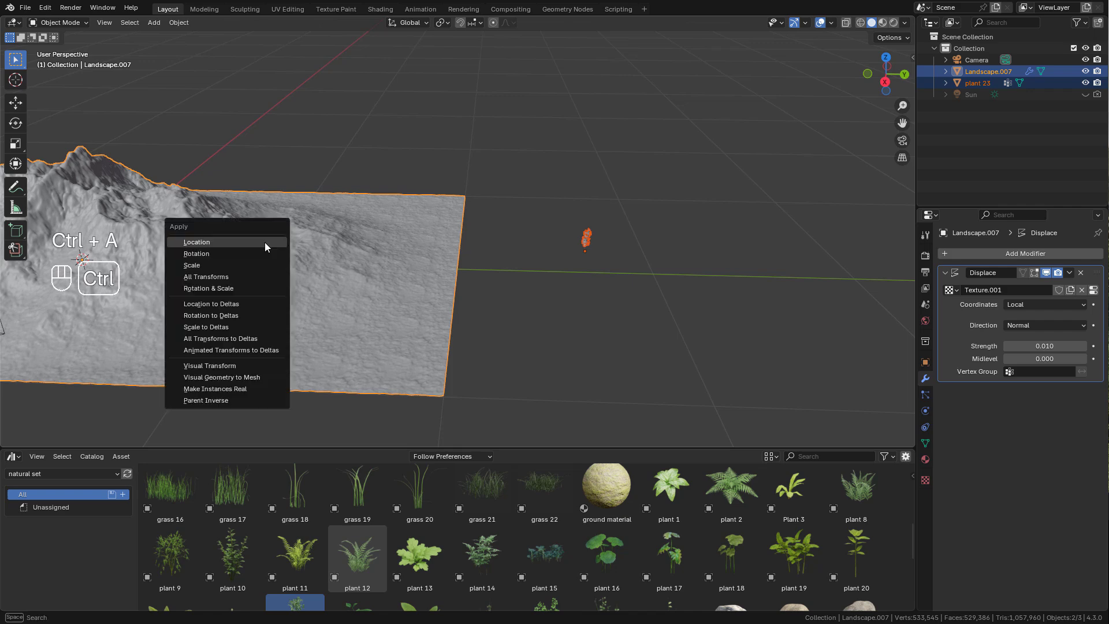
pyautogui.click(200, 265)
# Start a BagaPie painted scatter of plant 23 on the landscape and set the weight brush falloff to Smooth
pyautogui.hotkey('ctrl', 'z')
pyautogui.press('j')
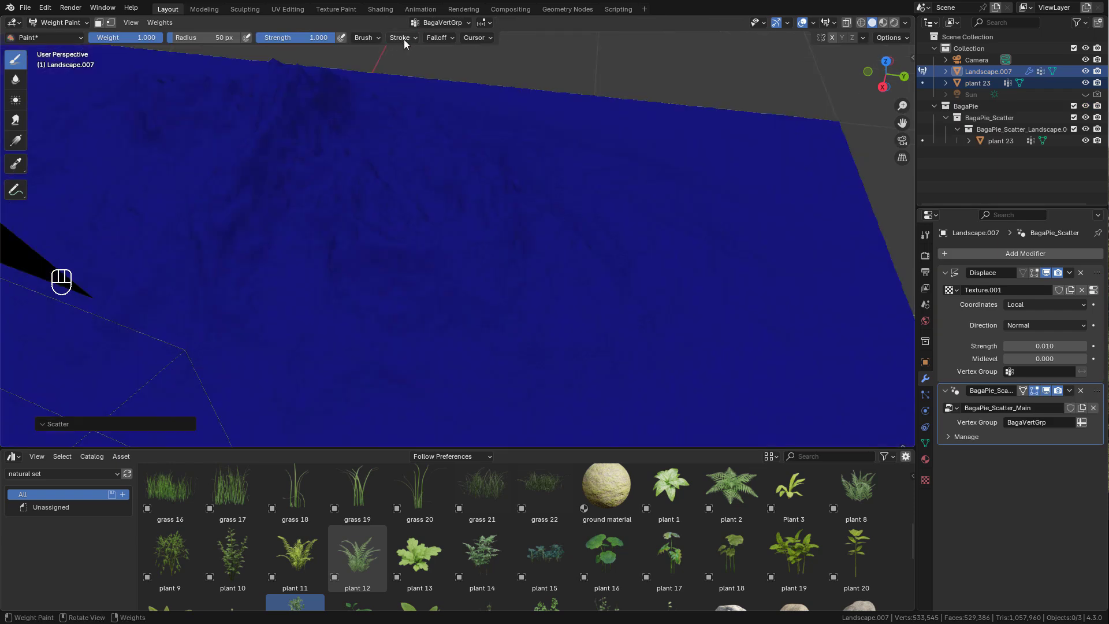
pyautogui.click(433, 38)
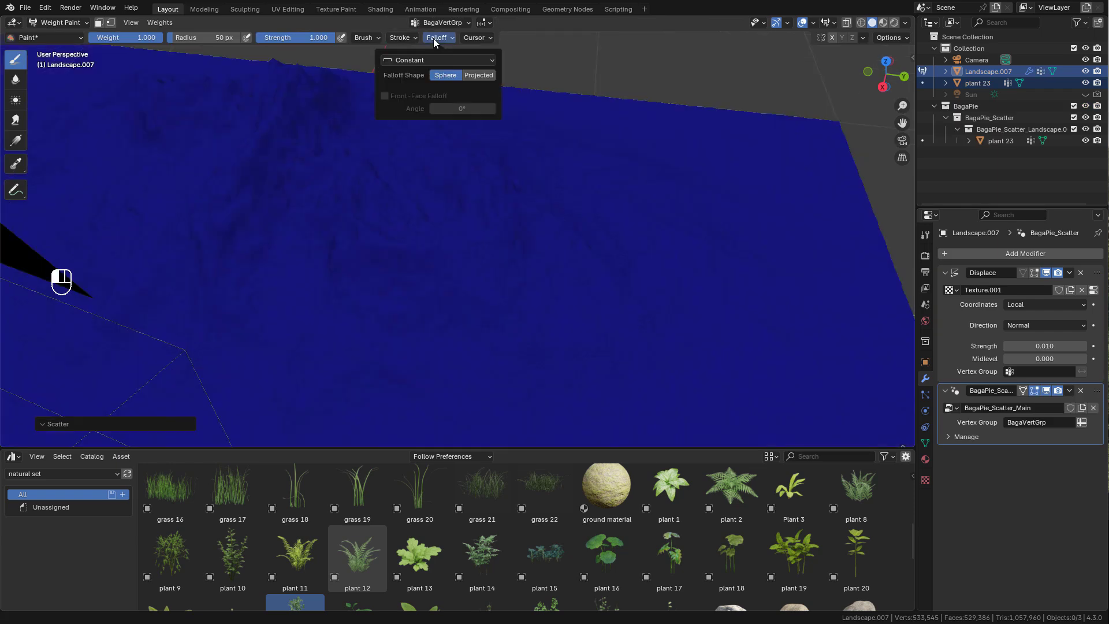
pyautogui.click(448, 61)
pyautogui.click(448, 102)
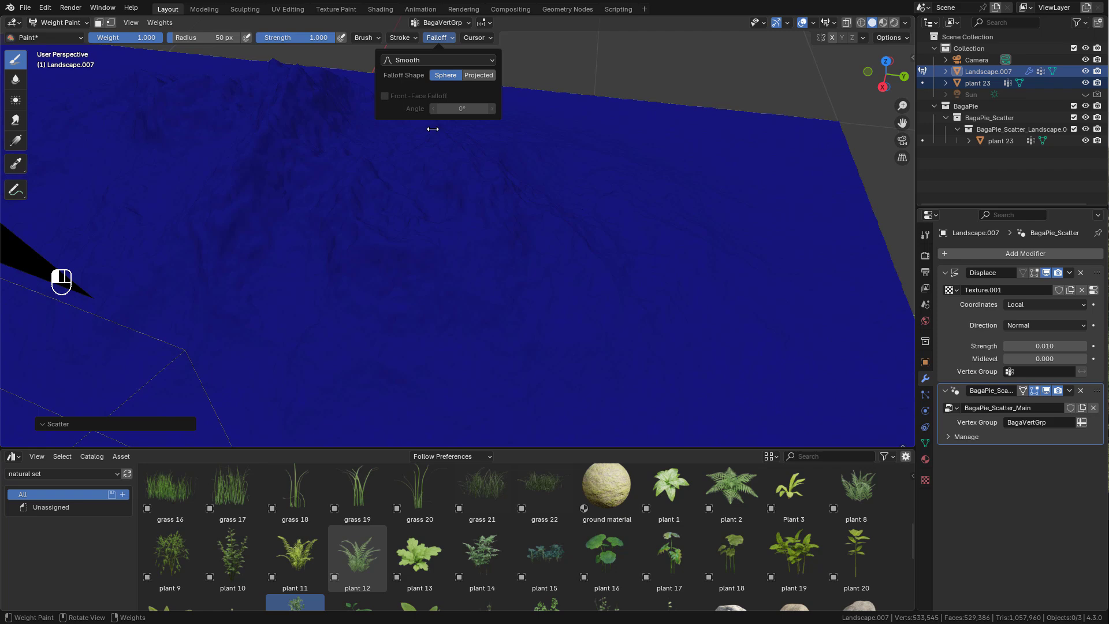
# Paint the scatter weight over the mountain's slopes and foot, enlarging the brush radius to 128 px
pyautogui.moveTo(318, 174)
pyautogui.mouseDown()
pyautogui.moveTo(310, 292)
pyautogui.moveTo(281, 312)
pyautogui.mouseUp()
pyautogui.press('f')
pyautogui.click(355, 218)
pyautogui.moveTo(348, 221); pyautogui.dragTo(292, 327)
pyautogui.moveTo(336, 221)
pyautogui.mouseDown(button='middle')
pyautogui.moveTo(394, 220)
pyautogui.moveTo(424, 159)
pyautogui.mouseUp(button='middle')
pyautogui.moveTo(451, 254)
pyautogui.mouseDown()
pyautogui.moveTo(515, 289)
pyautogui.moveTo(321, 312)
pyautogui.moveTo(463, 364)
pyautogui.mouseUp()
pyautogui.press('f')
pyautogui.click(494, 364)
pyautogui.moveTo(494, 364); pyautogui.dragTo(347, 271, button='middle')
pyautogui.moveTo(439, 260)
pyautogui.mouseDown()
pyautogui.moveTo(529, 307)
pyautogui.moveTo(98, 282)
pyautogui.moveTo(405, 301)
pyautogui.mouseUp()
pyautogui.moveTo(404, 294)
pyautogui.mouseDown(button='middle')
pyautogui.moveTo(386, 304)
pyautogui.moveTo(454, 263)
pyautogui.mouseUp(button='middle')
pyautogui.scroll(2, 453, 263)
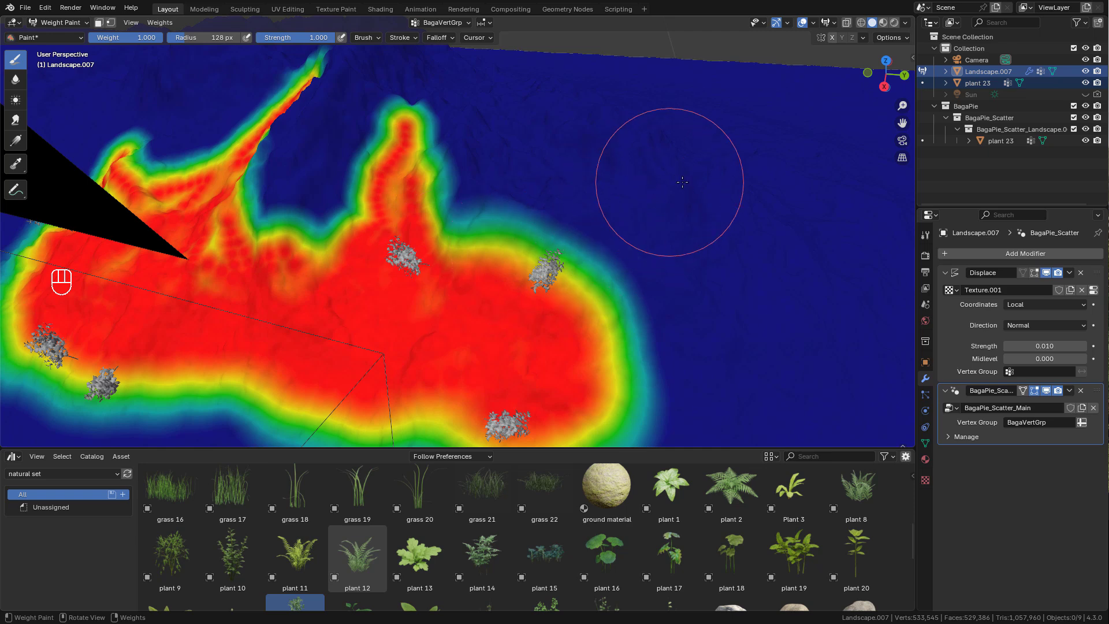
# Set the BagaPie scatter's normal alignment to 0, maximum density to 529.6 and minimum distance to 0.0753 m
pyautogui.press('n')
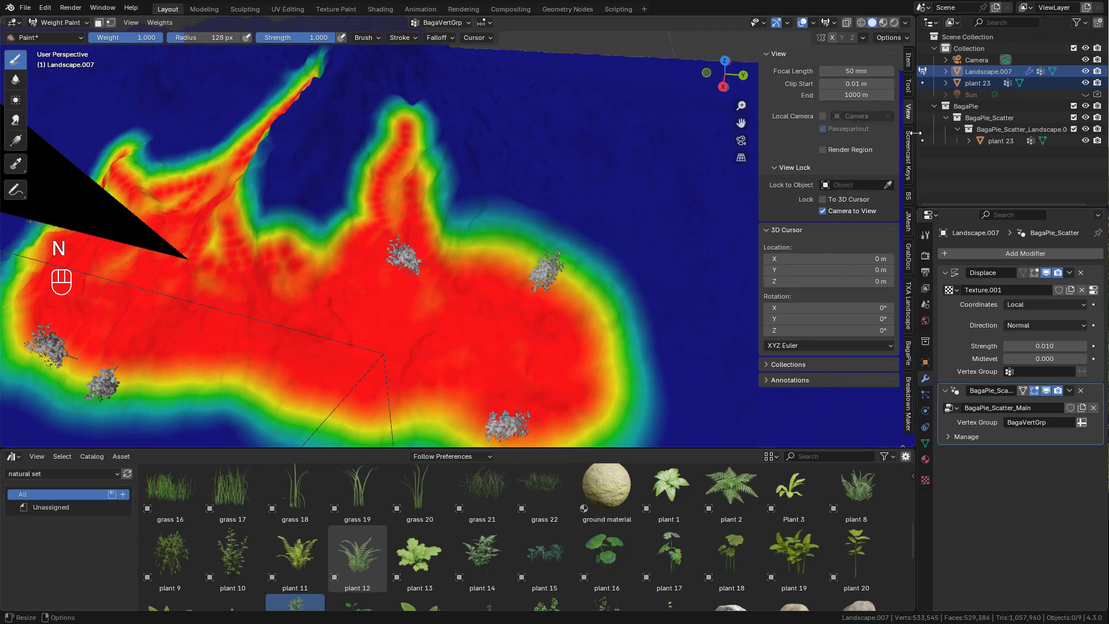
pyautogui.click(909, 355)
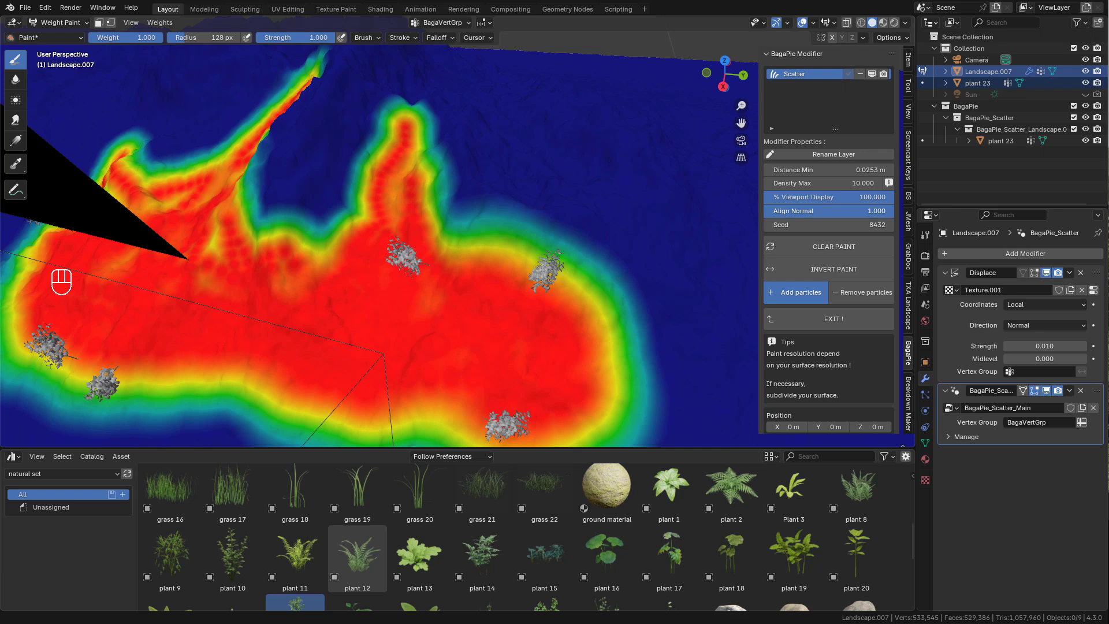
pyautogui.moveTo(866, 211); pyautogui.dragTo(764, 214)
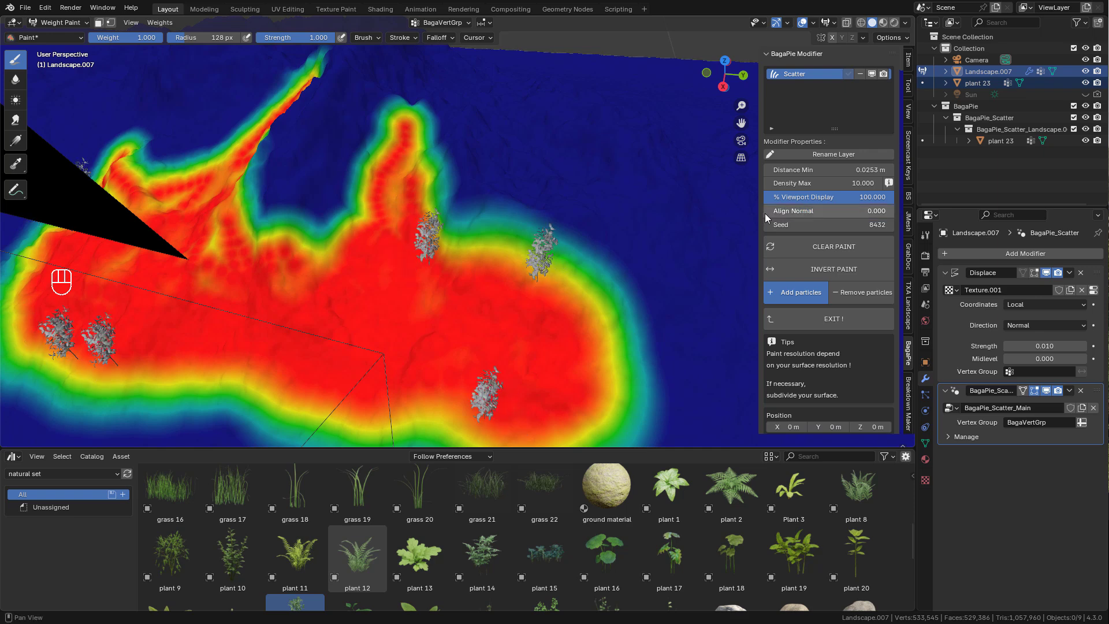
pyautogui.click(803, 183)
pyautogui.click(819, 210)
pyautogui.moveTo(819, 183); pyautogui.dragTo(884, 183)
# Set the scatter's scale range to 0.540–0.740 and its random Z rotation range to -25.1 to 107.4
pyautogui.scroll(-5, 836, 309)
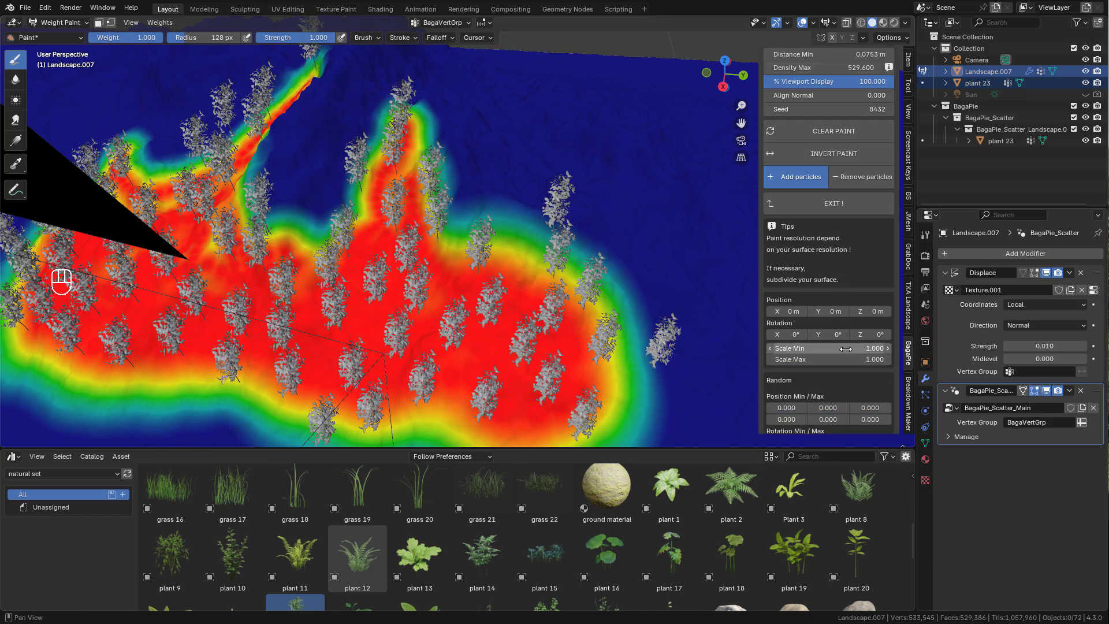
pyautogui.keyDown('shift'); pyautogui.moveTo(826, 348); pyautogui.dragTo(797, 359); pyautogui.keyUp('shift')
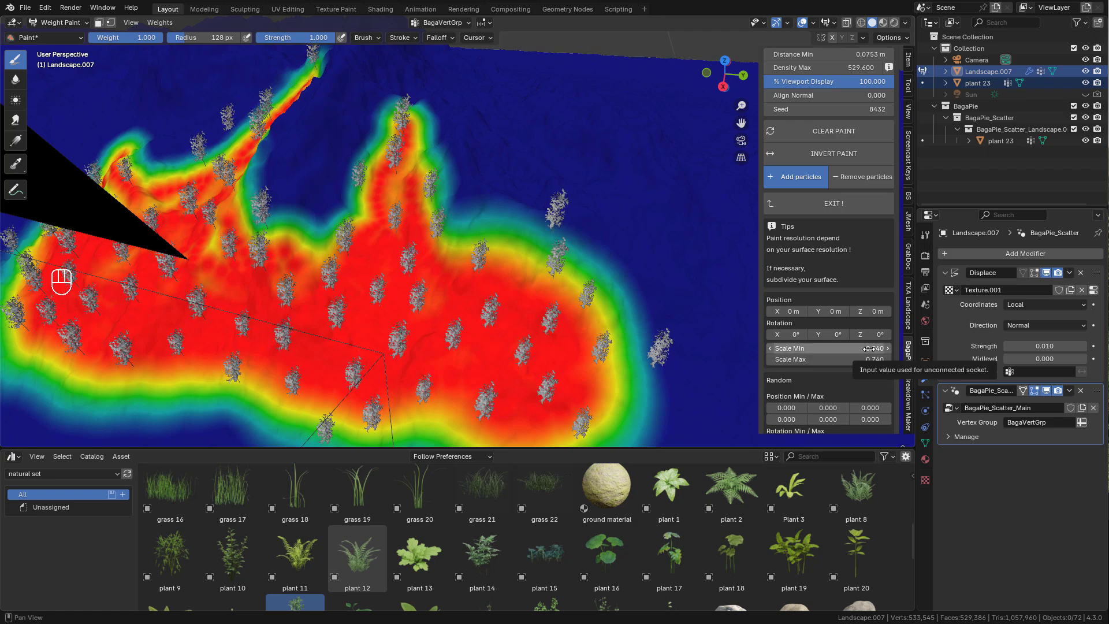
pyautogui.scroll(-5, 869, 350)
pyautogui.moveTo(868, 339)
pyautogui.mouseDown()
pyautogui.moveTo(907, 339)
pyautogui.moveTo(875, 338)
pyautogui.mouseUp()
pyautogui.moveTo(869, 326); pyautogui.dragTo(836, 331)
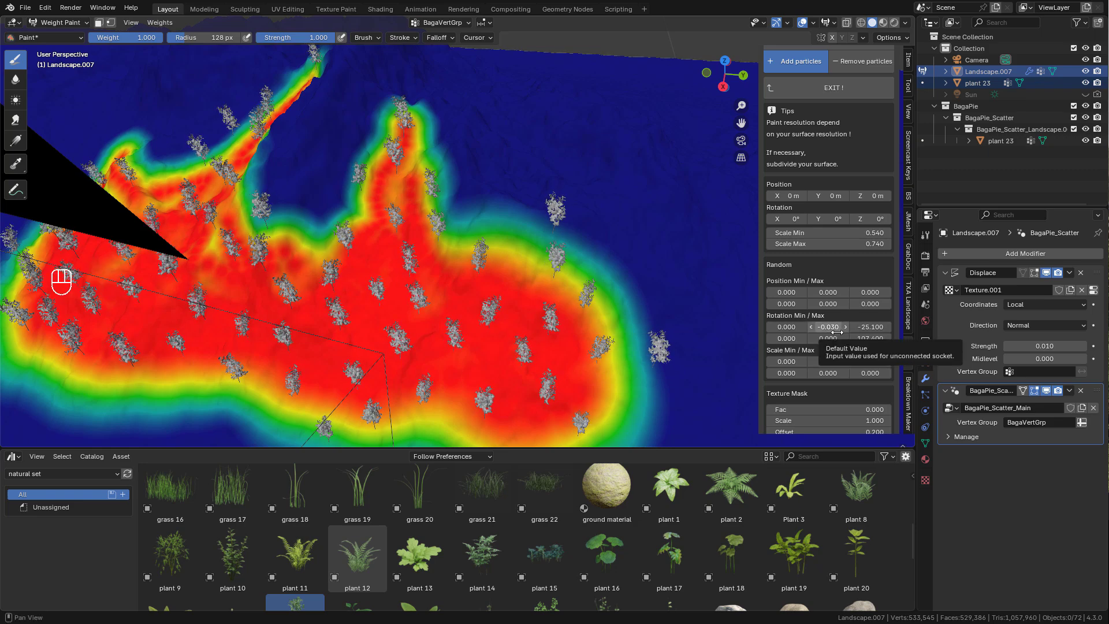
# Set the scatter's minimum distance to 0 m, maximum density to 1213.3 and maximum scale to 0.570
pyautogui.scroll(7, 837, 332)
pyautogui.keyDown('shift'); pyautogui.moveTo(854, 169); pyautogui.dragTo(878, 183); pyautogui.keyUp('shift')
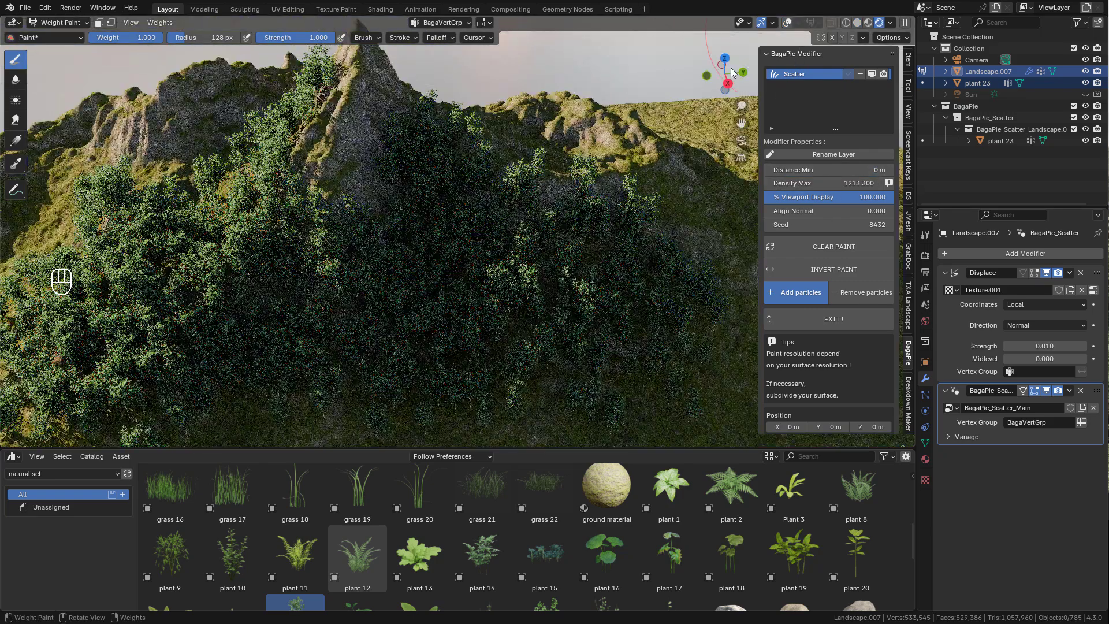
pyautogui.scroll(-9, 831, 267)
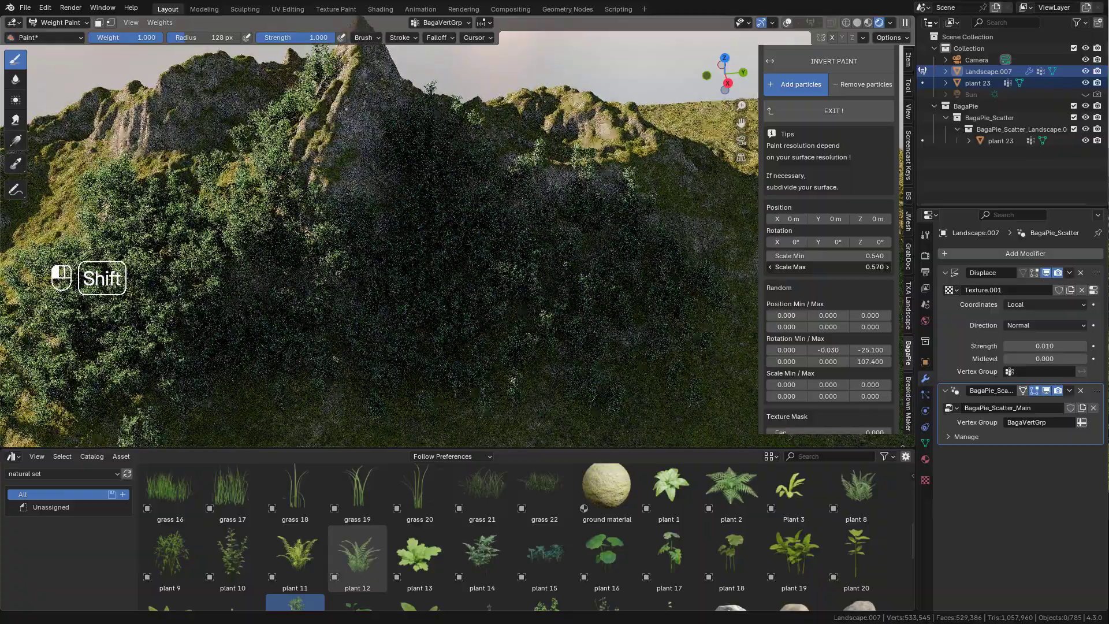
pyautogui.keyDown('shift'); pyautogui.moveTo(830, 266); pyautogui.dragTo(834, 267); pyautogui.keyUp('shift')
# Paint additional scatter weight across the mountainside to extend the forest over its slopes
pyautogui.scroll(-2, 595, 334)
pyautogui.moveTo(595, 334); pyautogui.dragTo(581, 334, button='middle')
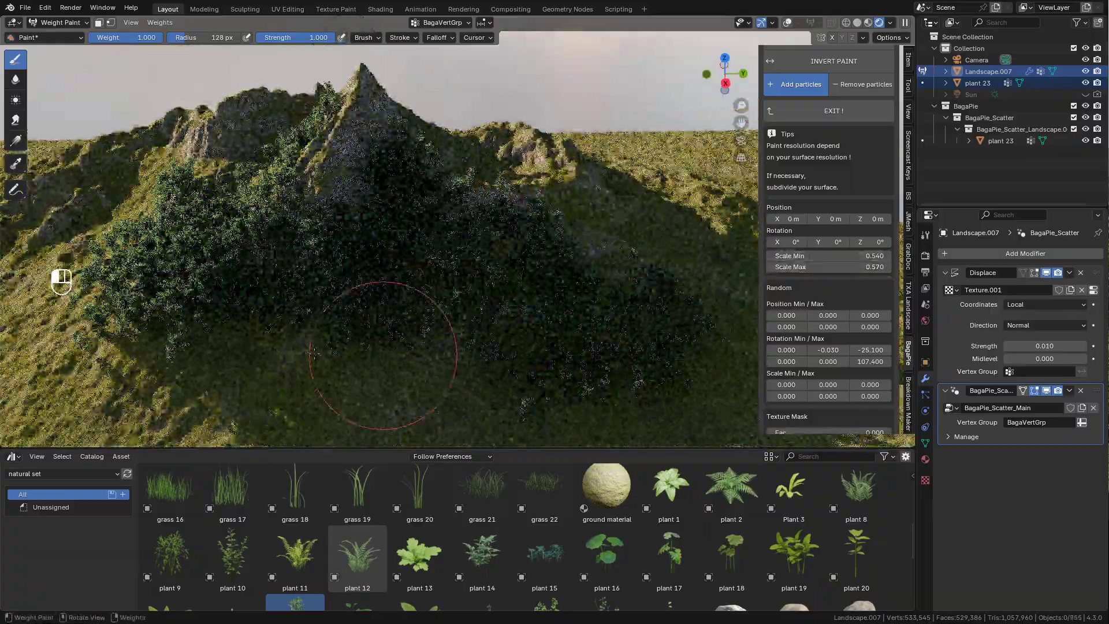
pyautogui.moveTo(312, 354); pyautogui.dragTo(664, 264, button='middle')
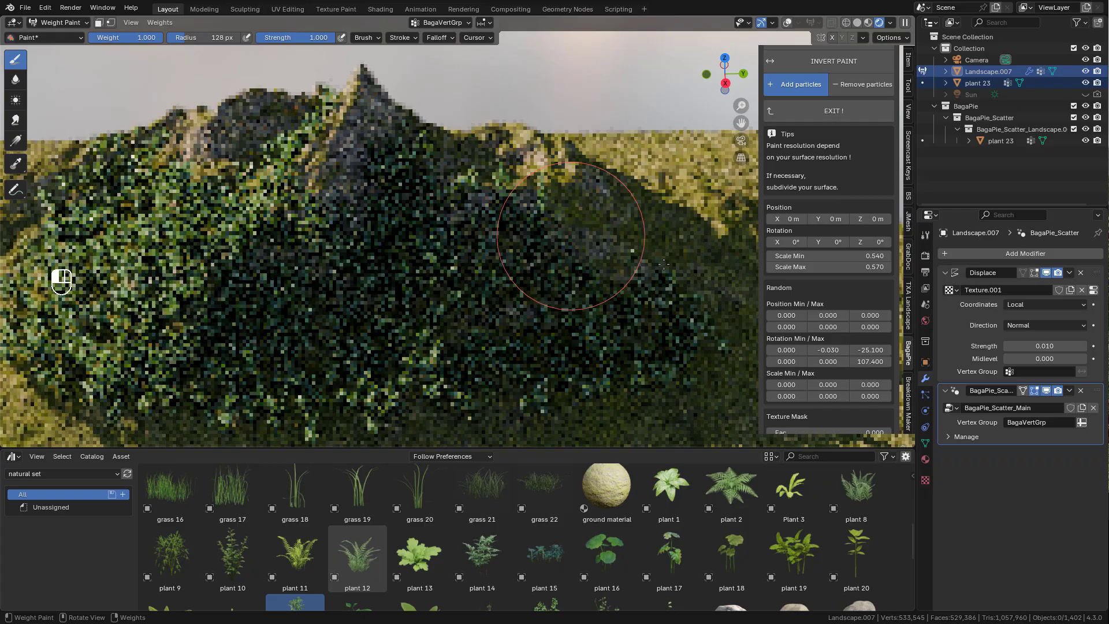
pyautogui.moveTo(664, 264); pyautogui.dragTo(509, 216)
pyautogui.scroll(3, 510, 217)
pyautogui.scroll(-3, 510, 216)
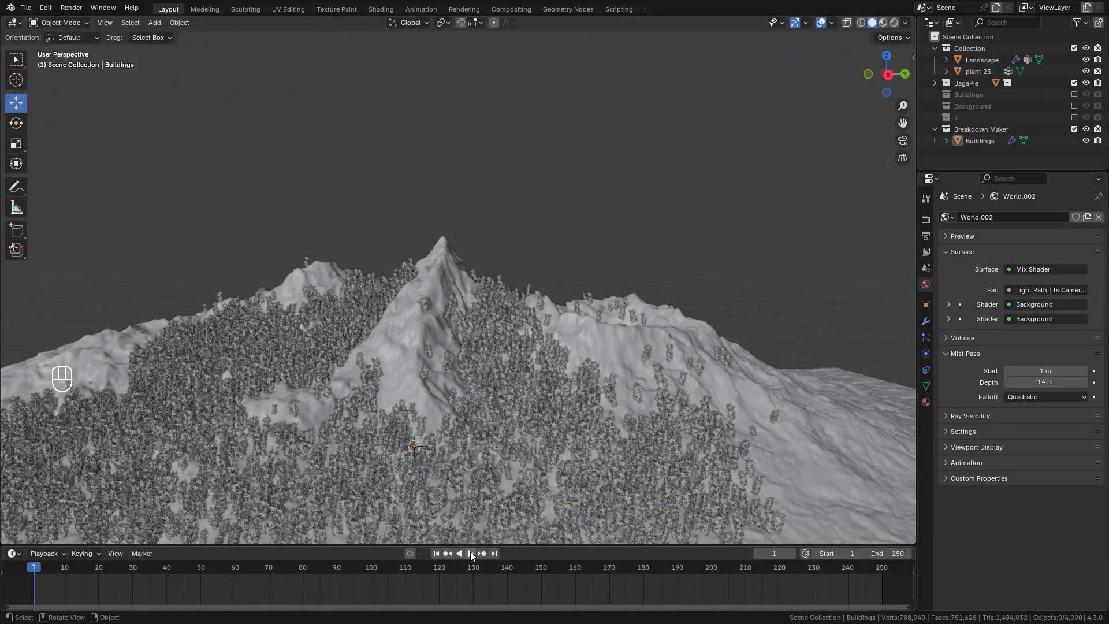
# Play the buildings' build-up animation, and examine the rendered forest and buildings up close and through the camera
pyautogui.click(470, 554)
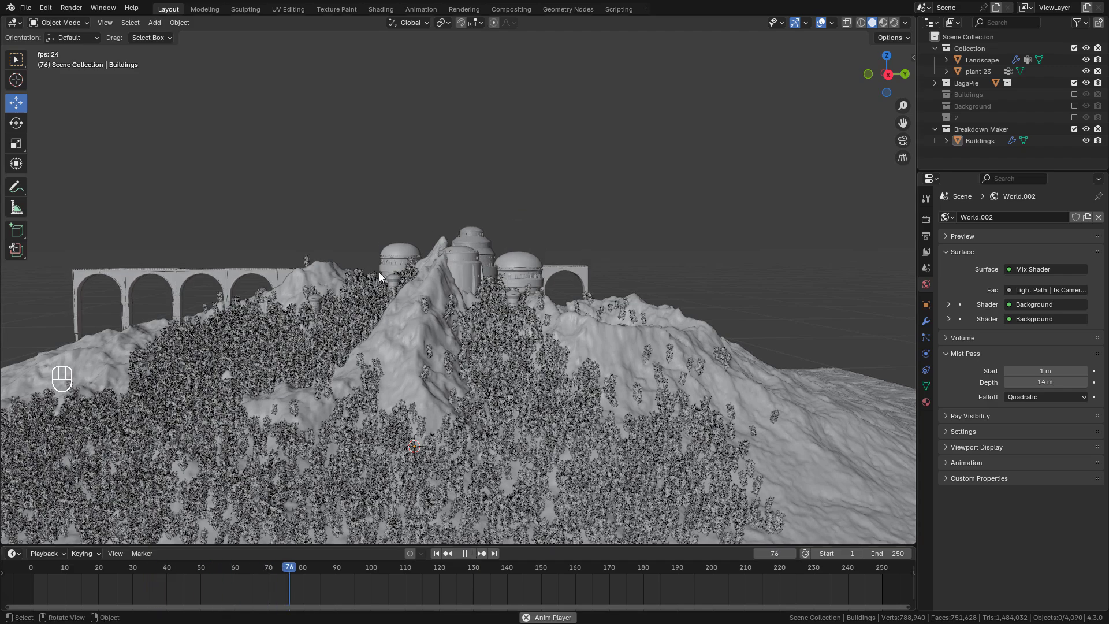
pyautogui.press('space')
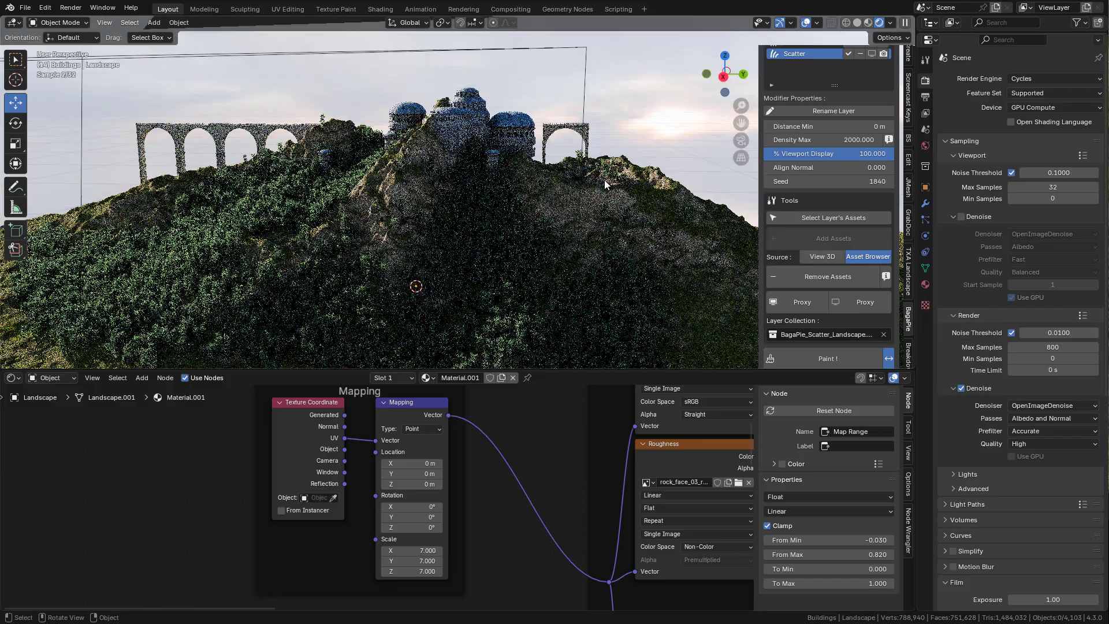
pyautogui.scroll(3, 604, 179)
pyautogui.moveTo(538, 163); pyautogui.dragTo(557, 168, button='middle')
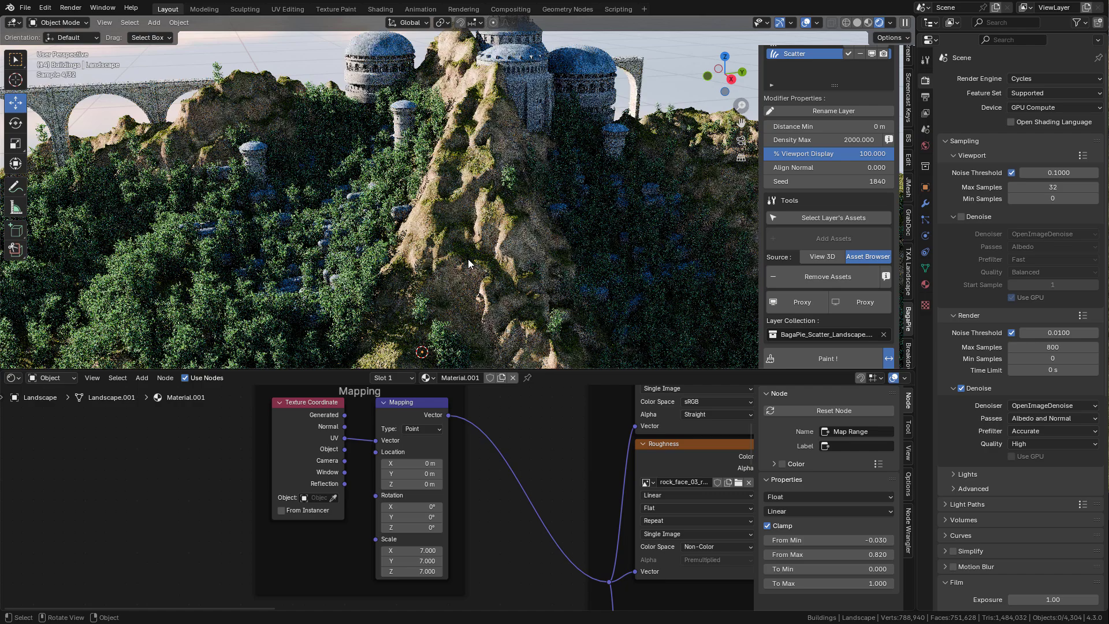
pyautogui.moveTo(619, 236); pyautogui.dragTo(615, 228, button='middle')
pyautogui.press('KP_0')
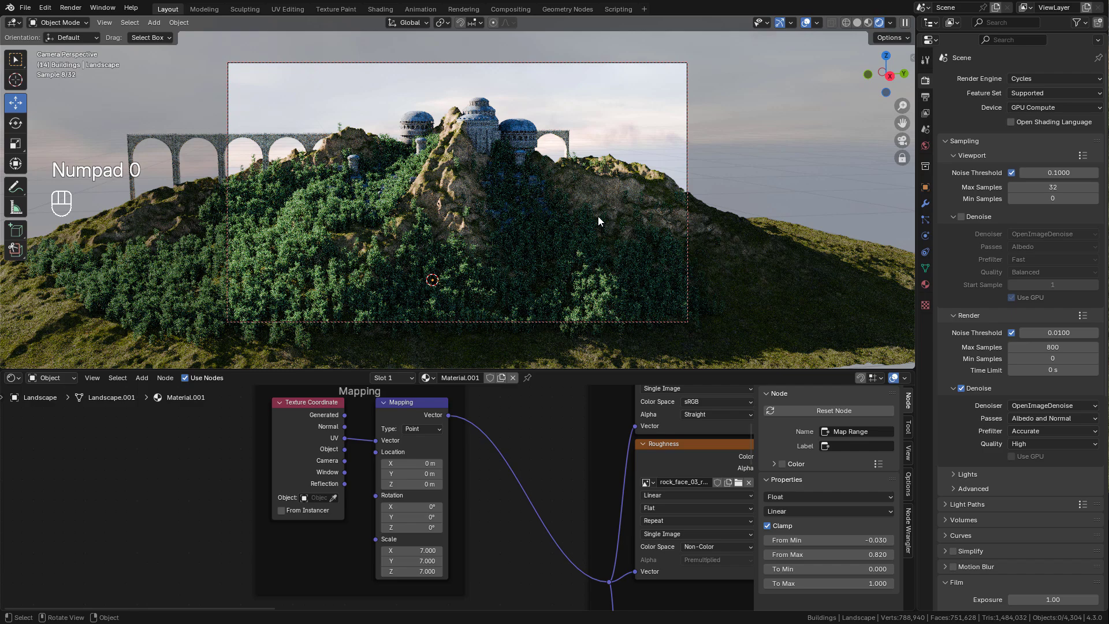
pyautogui.press('KP_0')
# Add a cube in solid display mode and scale it up to enclose the landscape, with a final factor of 1.582
pyautogui.click(857, 22)
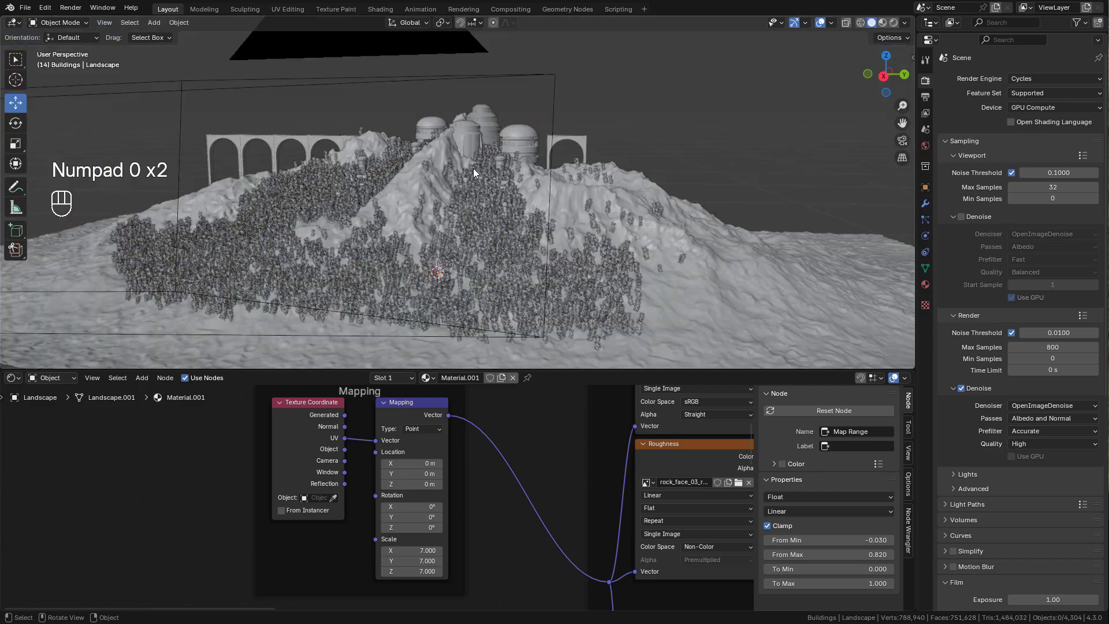
pyautogui.moveTo(473, 168); pyautogui.dragTo(463, 215, button='middle')
pyautogui.hotkey('shift', 'a')
pyautogui.moveTo(470, 197)
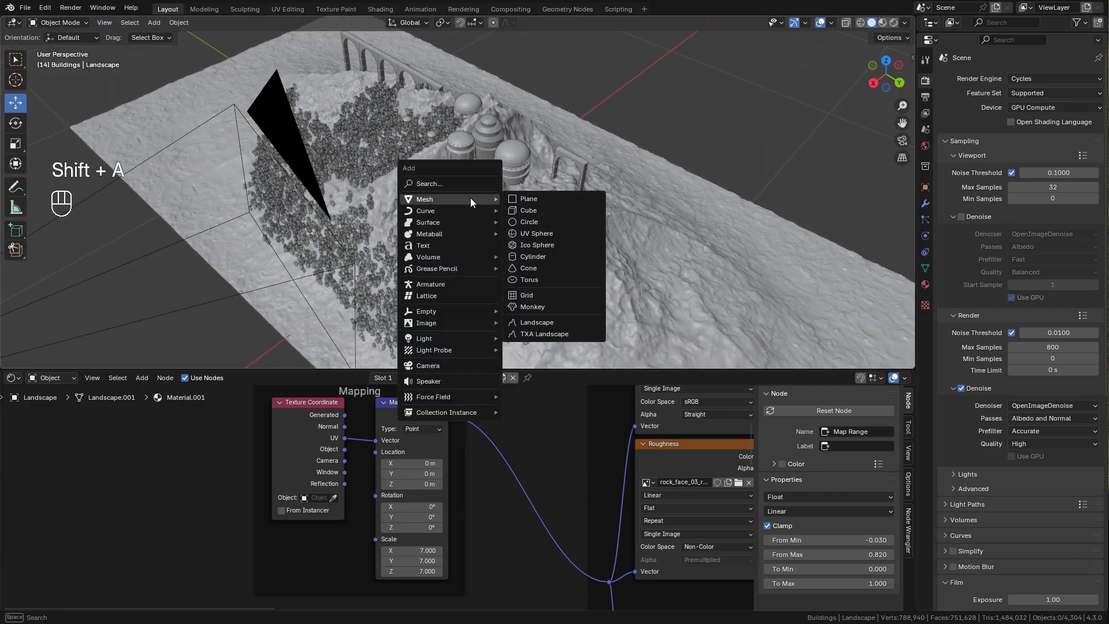
pyautogui.click(535, 210)
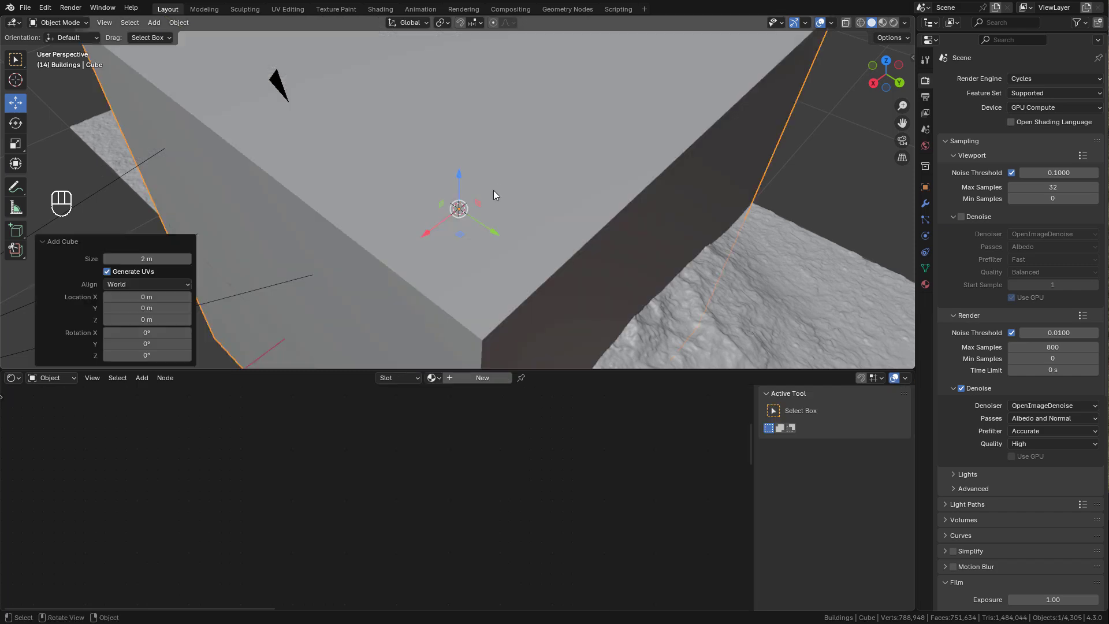
pyautogui.press('s')
pyautogui.click(509, 200)
pyautogui.scroll(-3, 509, 200)
pyautogui.press('s')
pyautogui.click(553, 213)
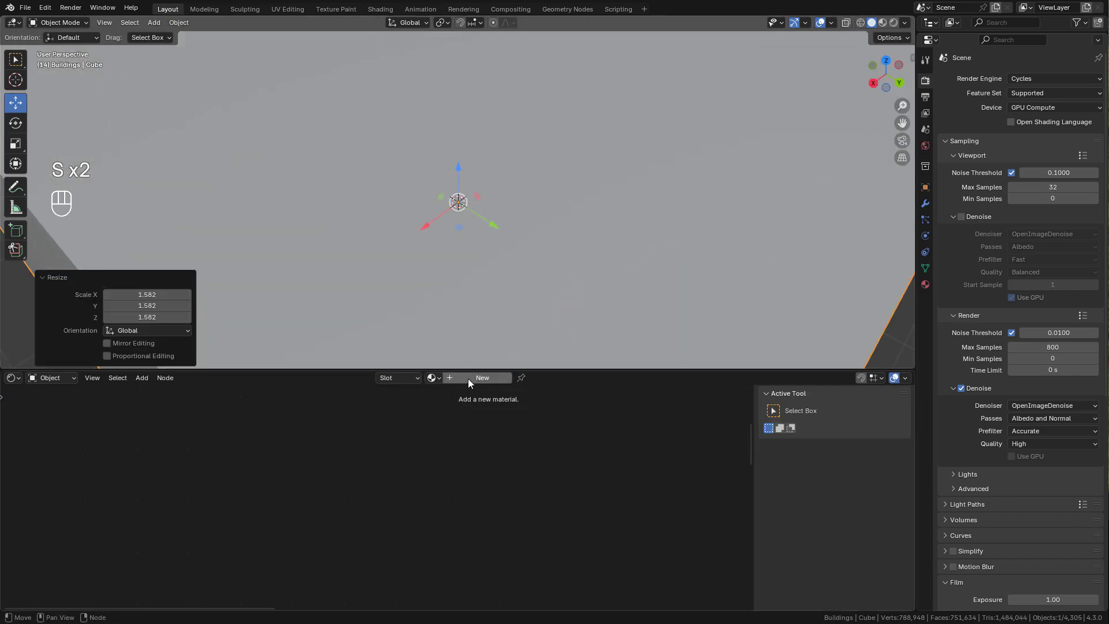
# Create a new material for the cube and delete its Principled BSDF, keeping only the Material Output node
pyautogui.click(468, 379)
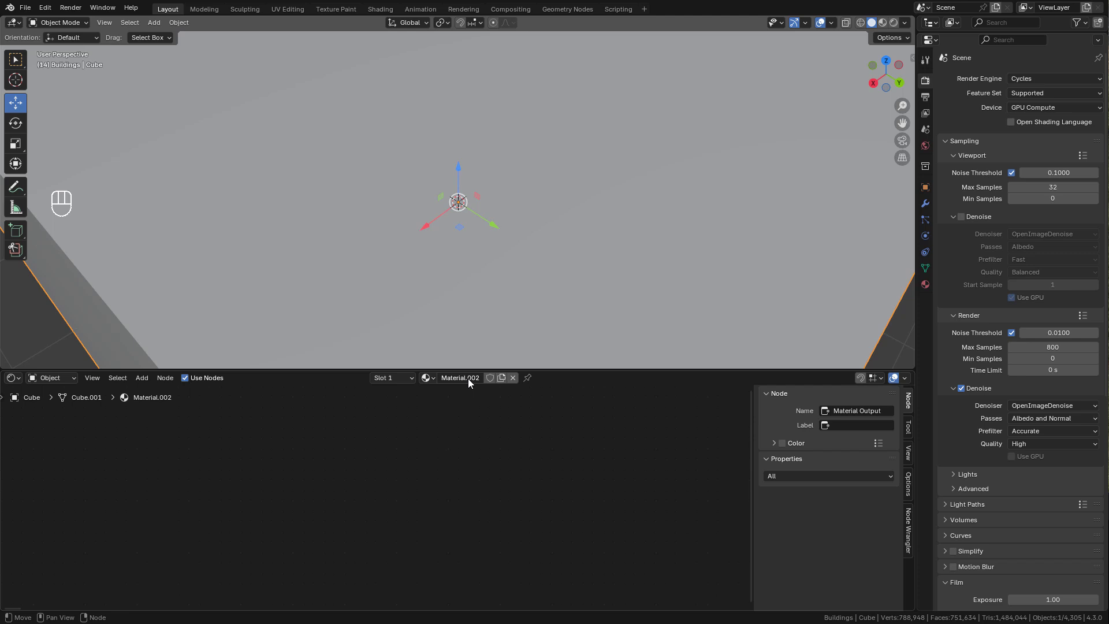
pyautogui.press('x')
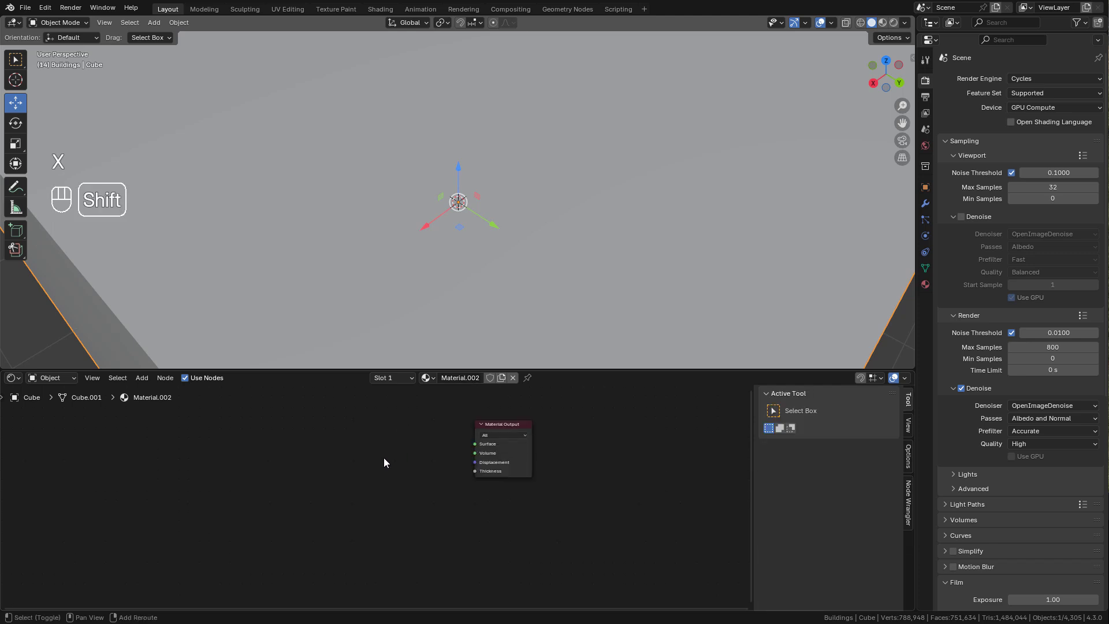
# Add a Volume Scatter shader to the cube's material and connect it to the Material Output's Volume input
pyautogui.hotkey('shift', 'a')
pyautogui.moveTo(368, 525)
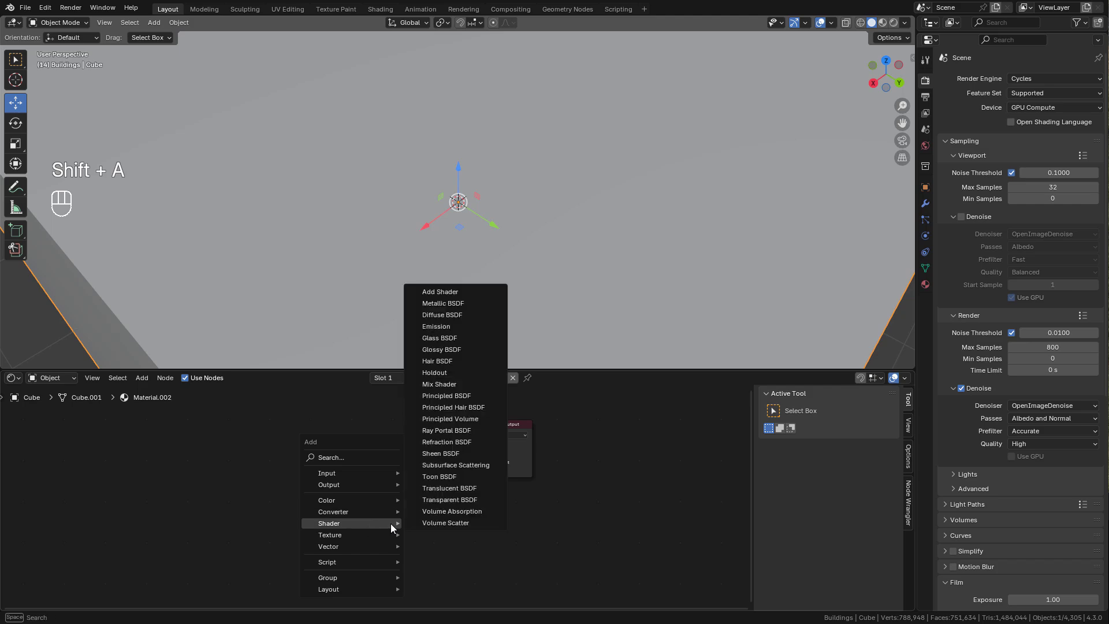
pyautogui.click(433, 522)
pyautogui.click(371, 430)
pyautogui.moveTo(434, 450); pyautogui.dragTo(475, 453)
# Show the rendered scene through the camera and set the Volume Scatter density to 0.002
pyautogui.press('KP_0')
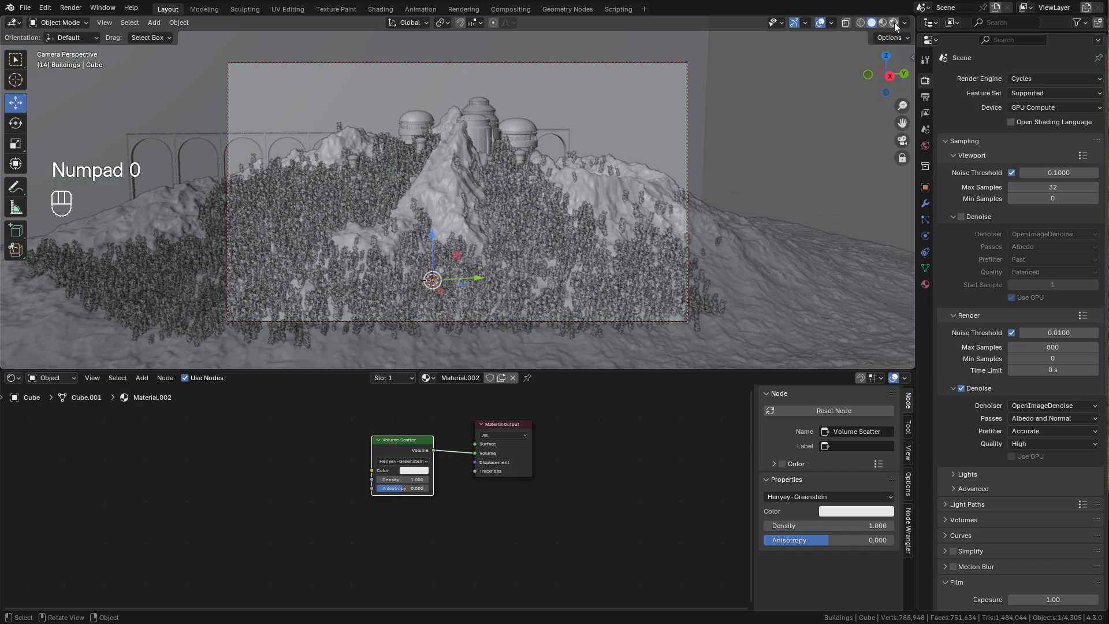
pyautogui.click(893, 22)
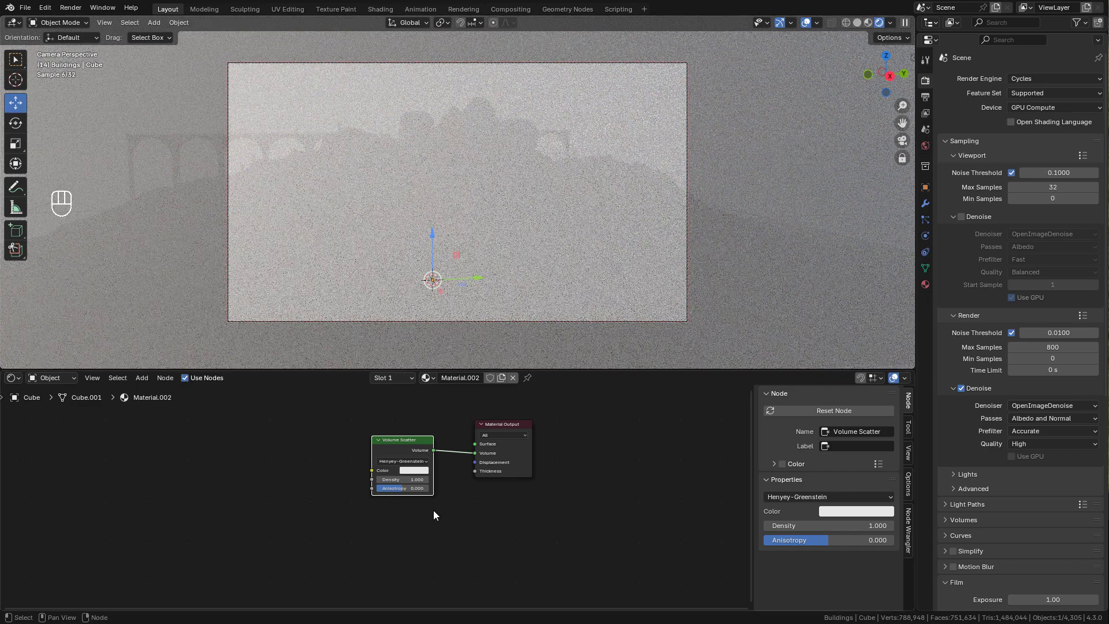
pyautogui.scroll(3, 476, 502)
pyautogui.scroll(2, 476, 494)
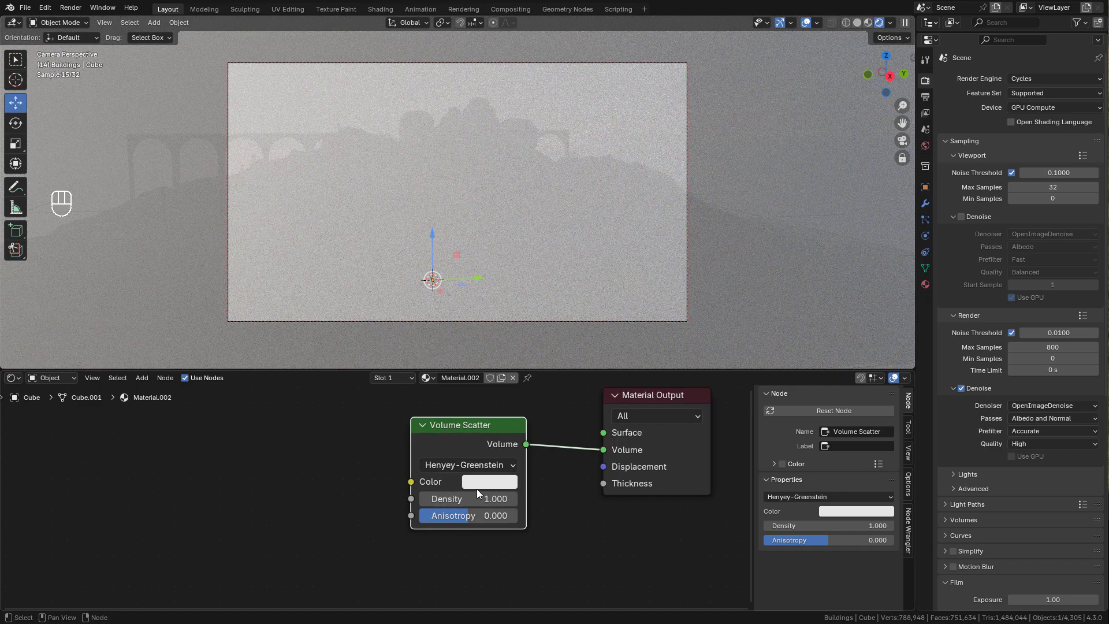
pyautogui.click(477, 500)
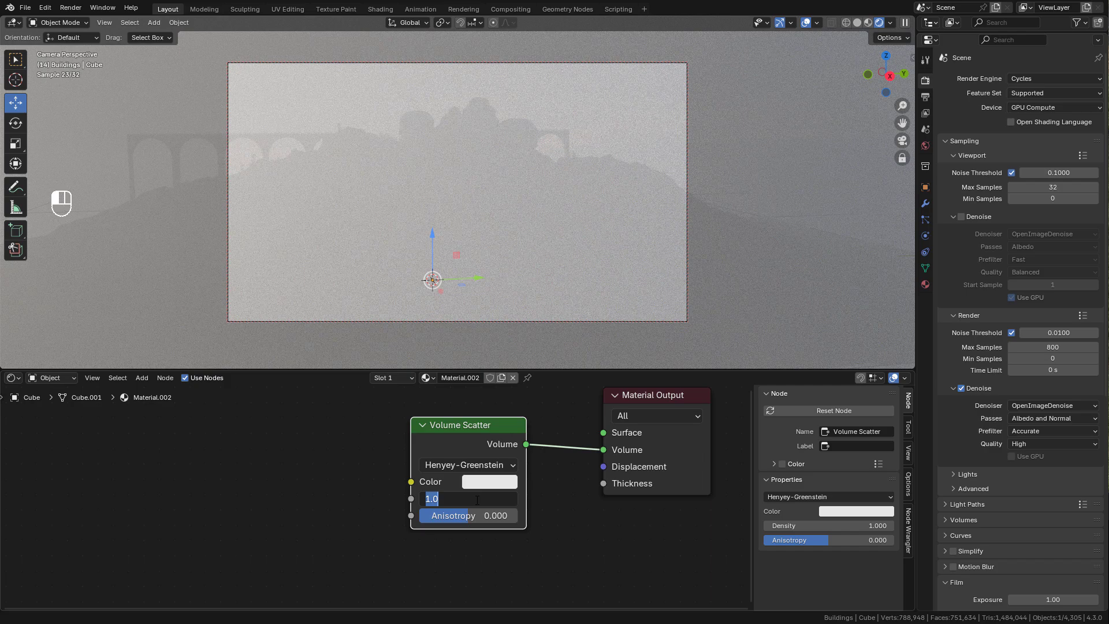
pyautogui.write('0.002')
pyautogui.press('Return')
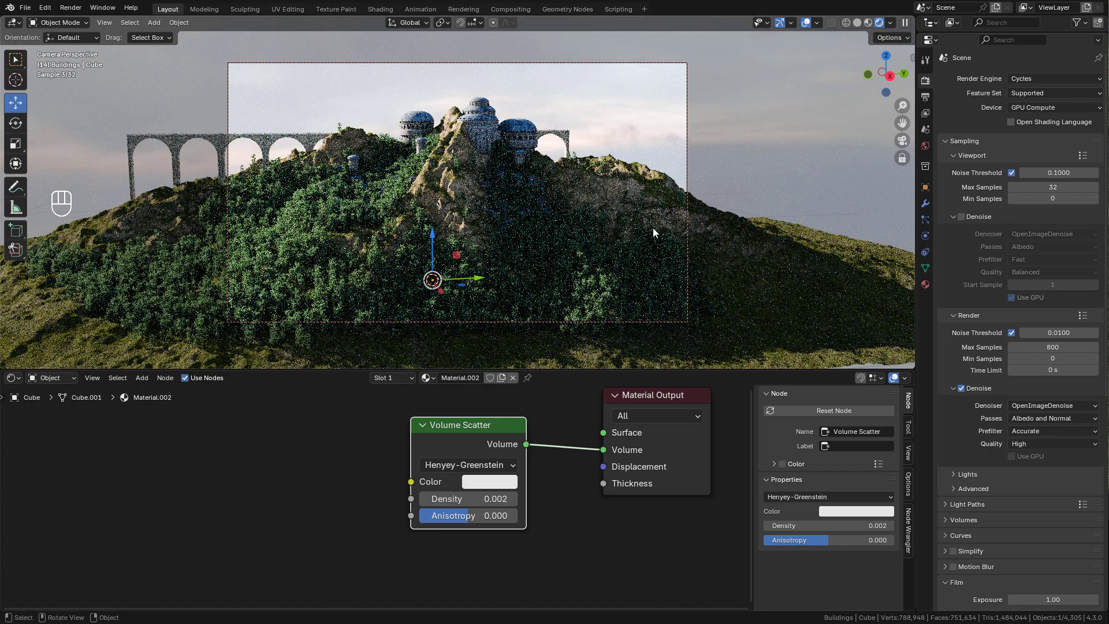
# Switch the Volume Scatter phase to Rayleigh, try a density of 0.005, and settle on 0.003
pyautogui.click(478, 465)
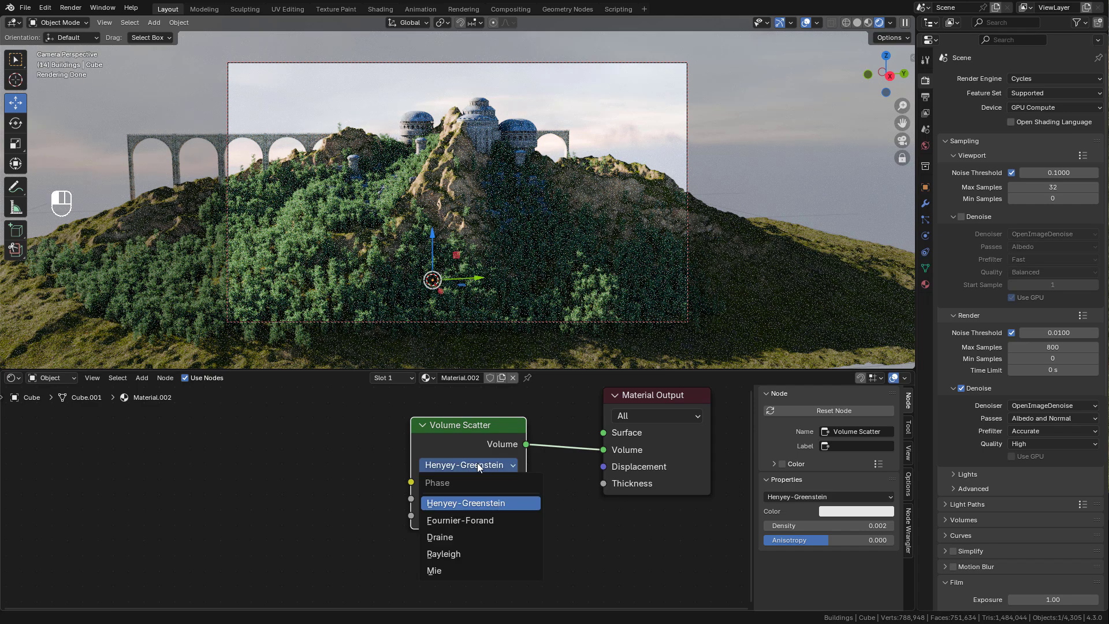
pyautogui.click(480, 553)
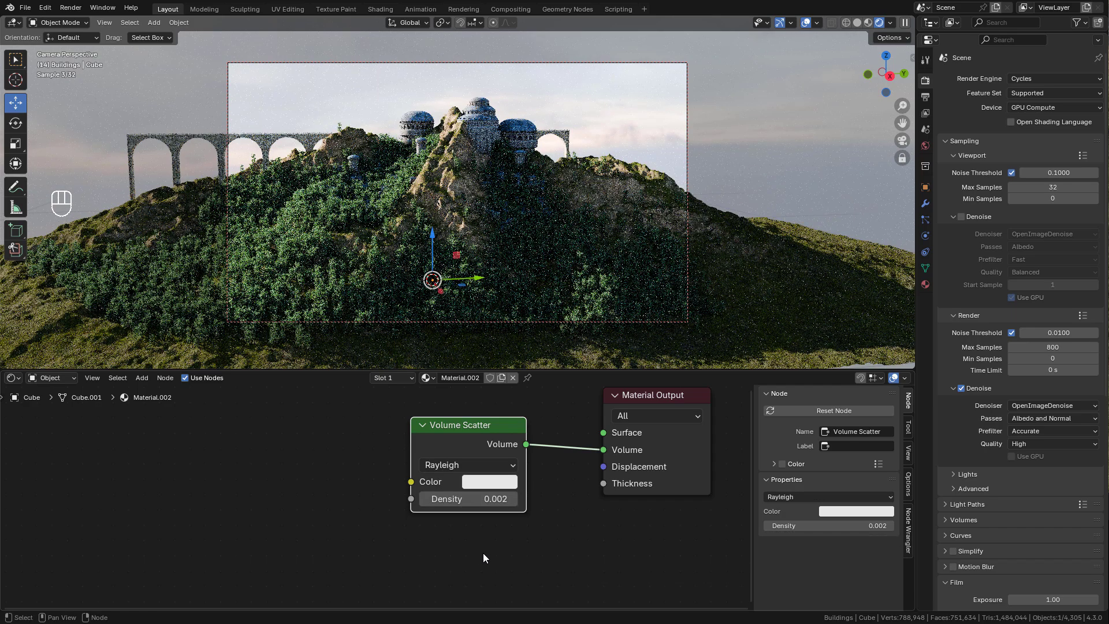
pyautogui.click(469, 498)
pyautogui.write('0.005')
pyautogui.press('Return')
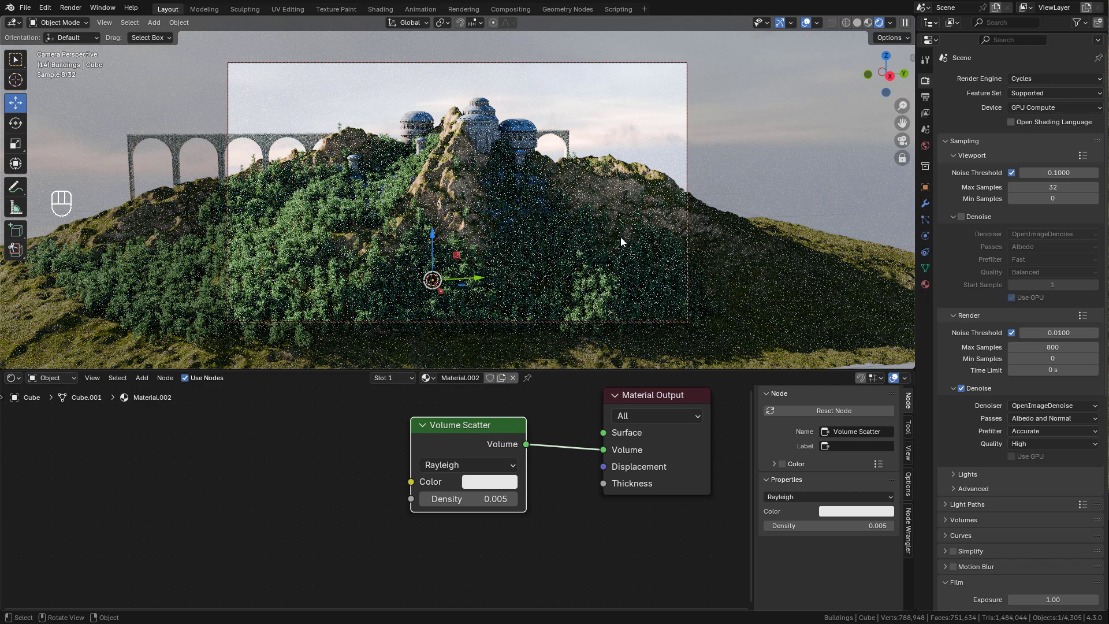
pyautogui.click(479, 498)
pyautogui.write('0.003')
pyautogui.press('Return')
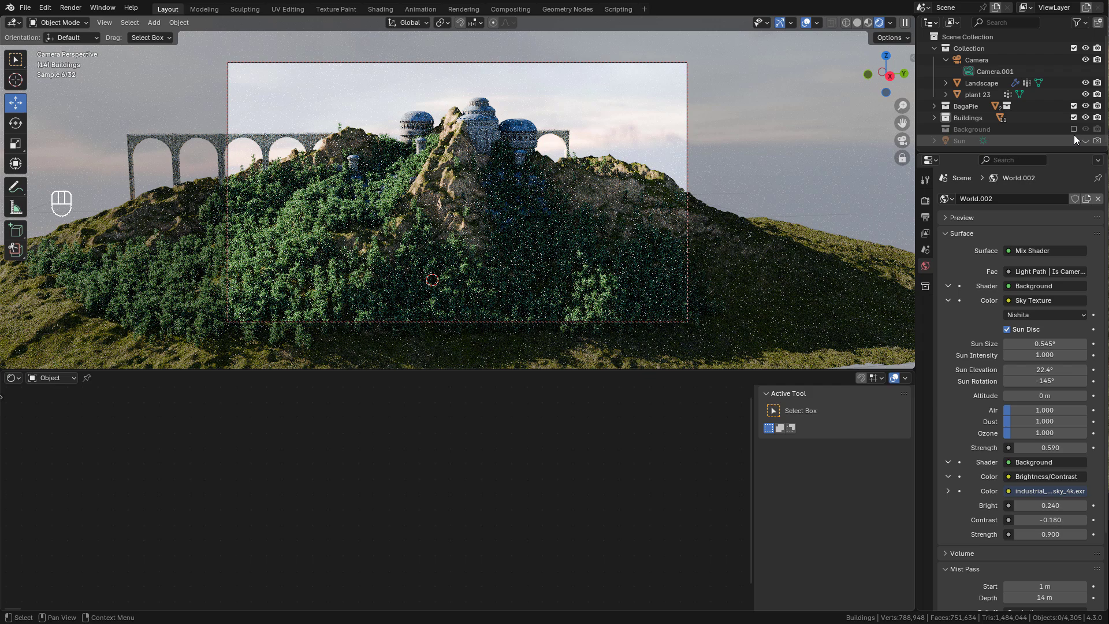
# Enable the Background collection to include its mountains in the scene
pyautogui.click(1074, 129)
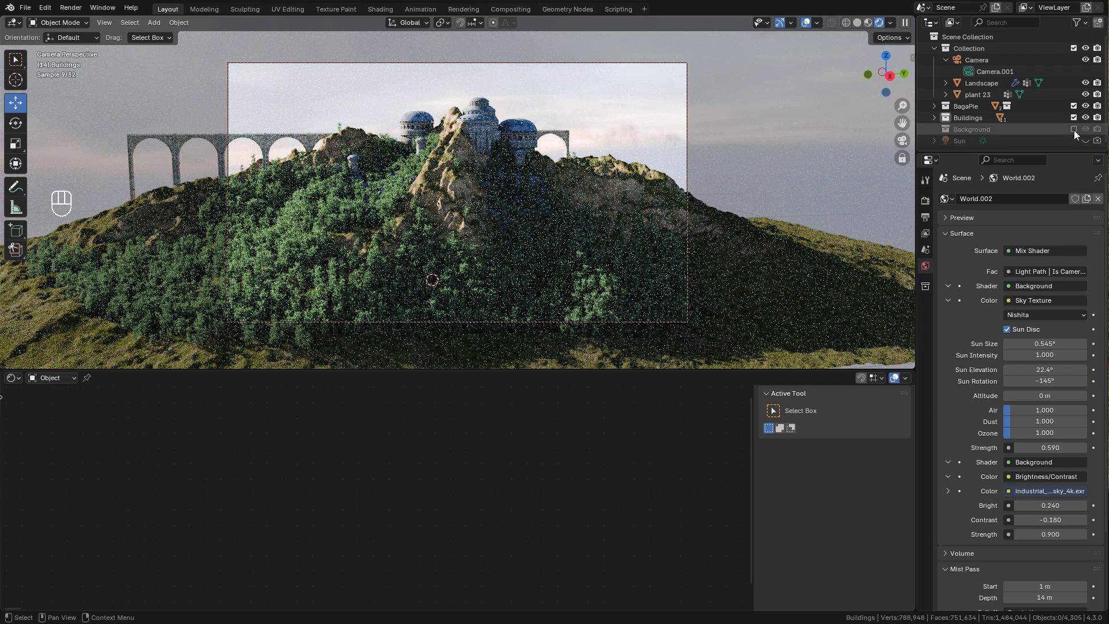
pyautogui.click(1073, 130)
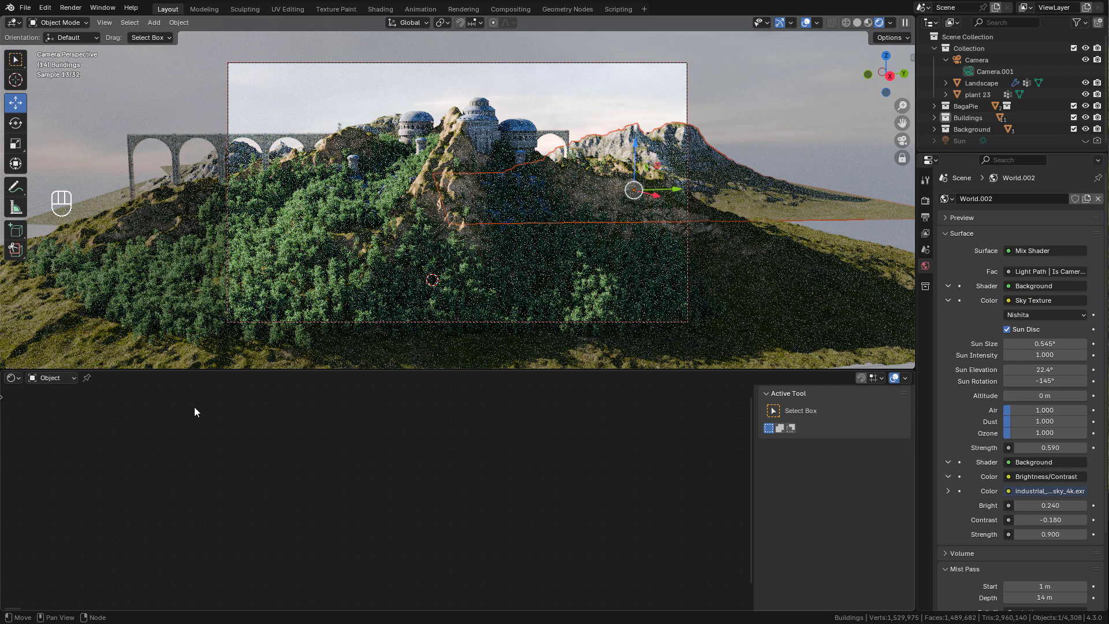
# Switch the node area to the Compositor and insert a Glare node between Render Layers and Composite
pyautogui.click(15, 380)
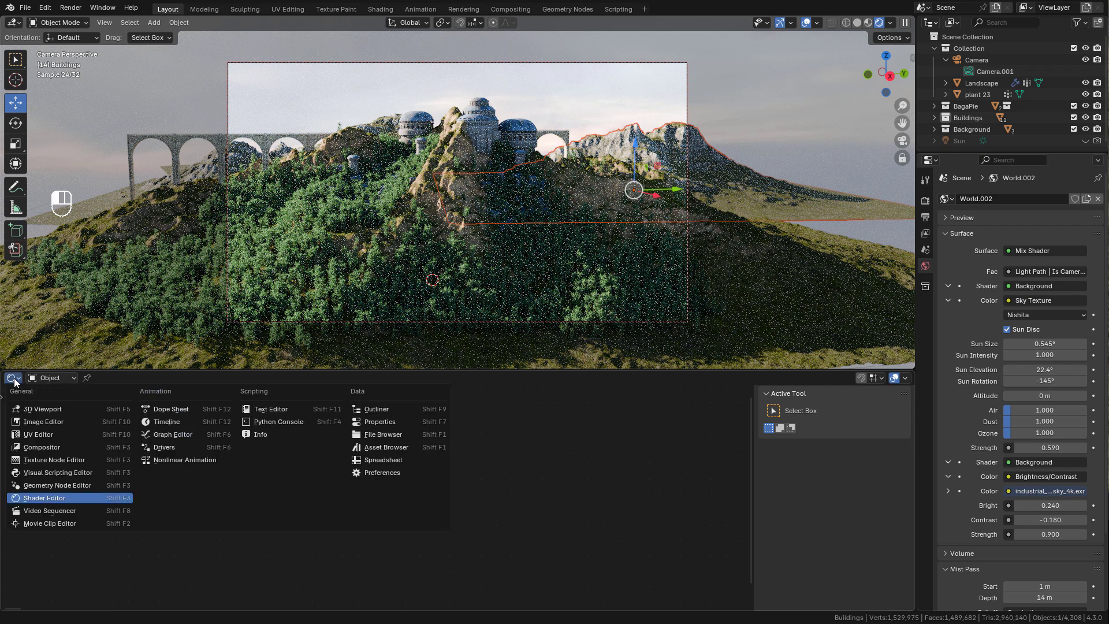
pyautogui.click(42, 447)
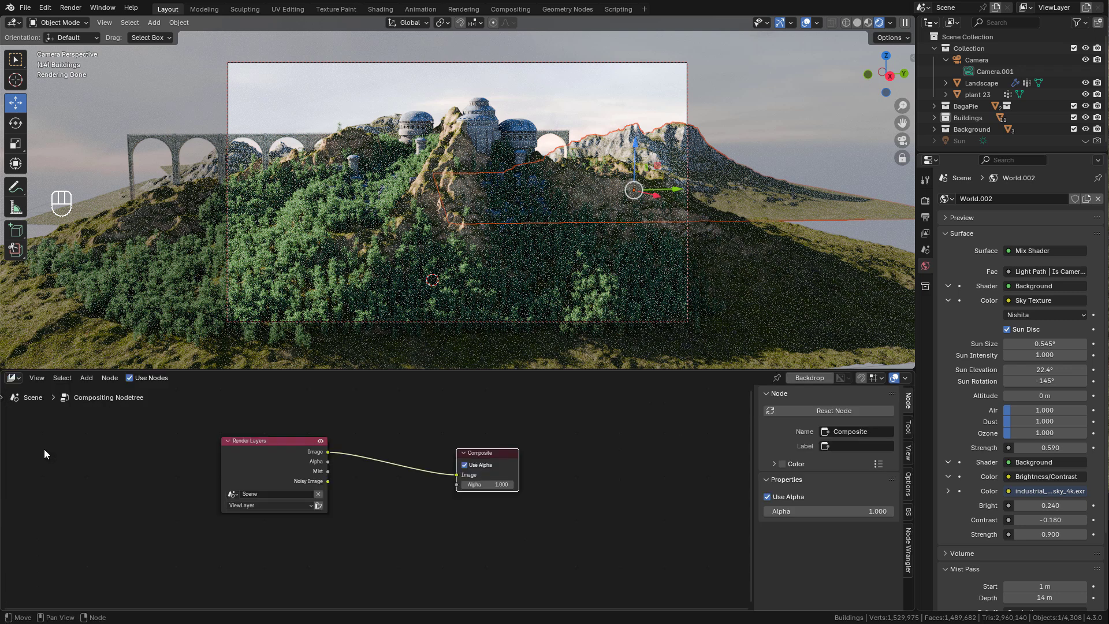
pyautogui.hotkey('shift', 'a')
pyautogui.click(394, 430)
pyautogui.write('gl')
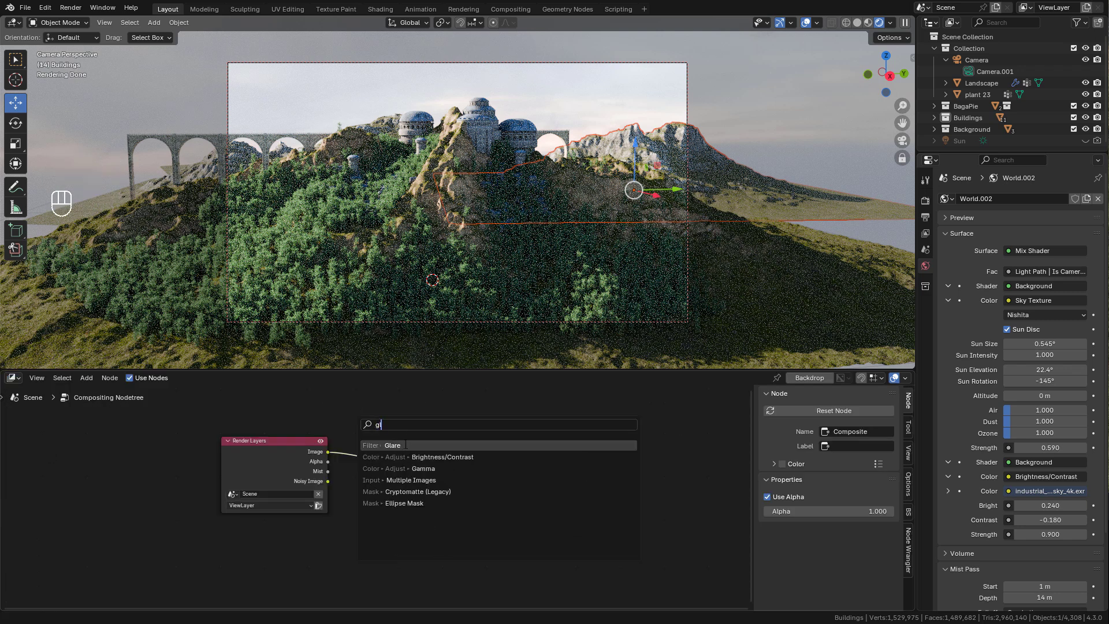
pyautogui.click(406, 444)
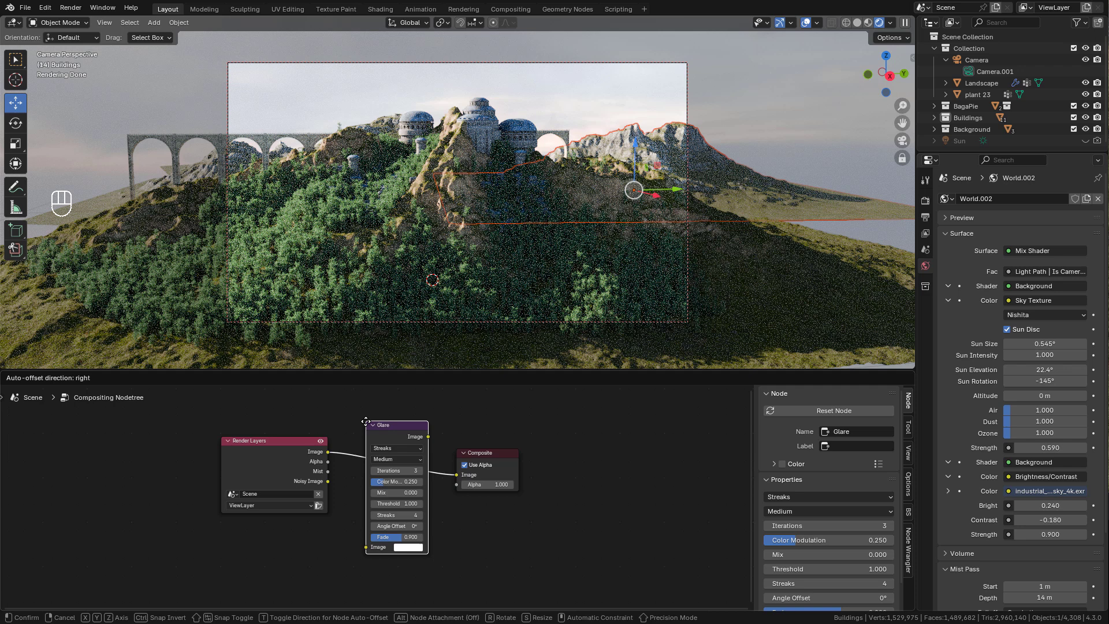
pyautogui.click(406, 441)
# Set the Glare type to Bloom and turn on viewport compositing with the Always option
pyautogui.scroll(2, 408, 441)
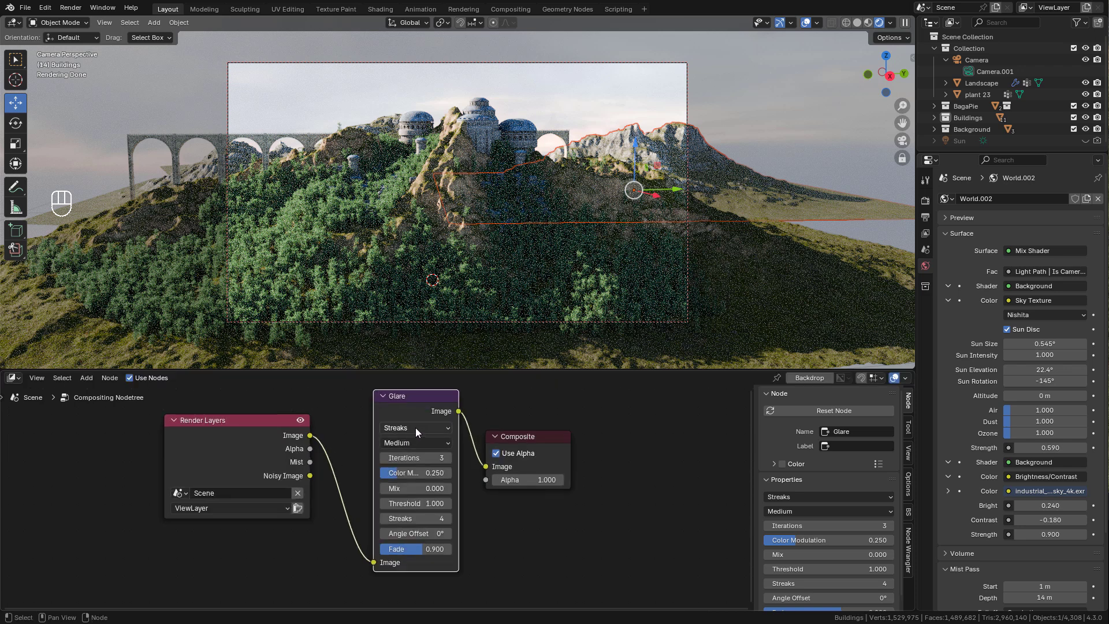
pyautogui.click(415, 427)
pyautogui.click(413, 458)
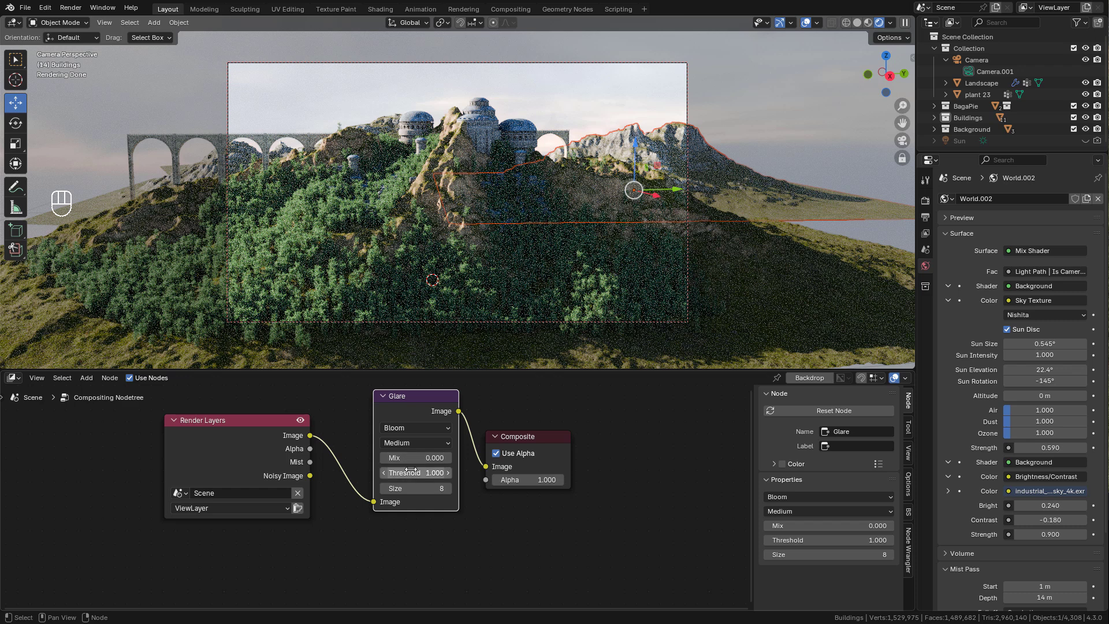
pyautogui.click(891, 23)
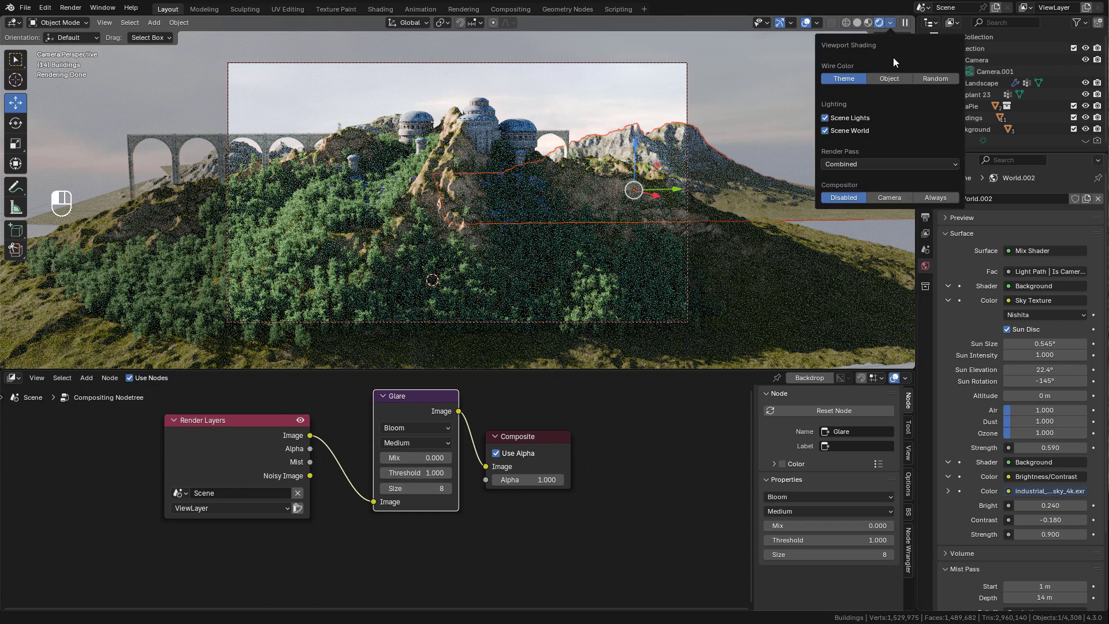
pyautogui.click(941, 197)
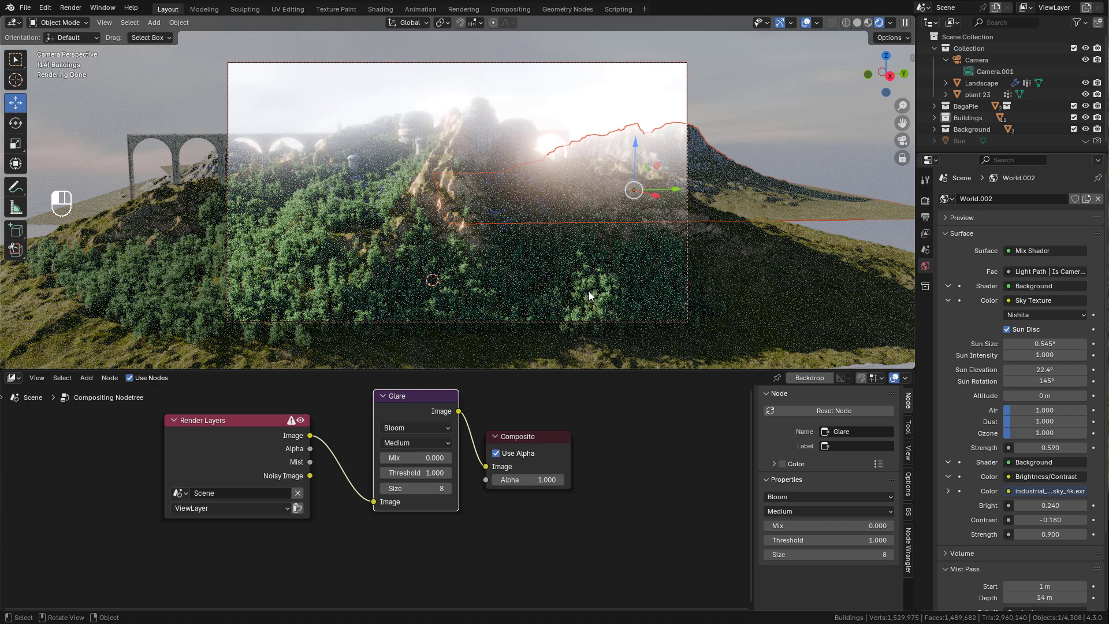
# Adjust the Glare node's Mix to -0.960 and its Threshold to 0.890
pyautogui.moveTo(421, 458)
pyautogui.mouseDown()
pyautogui.moveTo(387, 458)
pyautogui.moveTo(425, 458)
pyautogui.mouseUp()
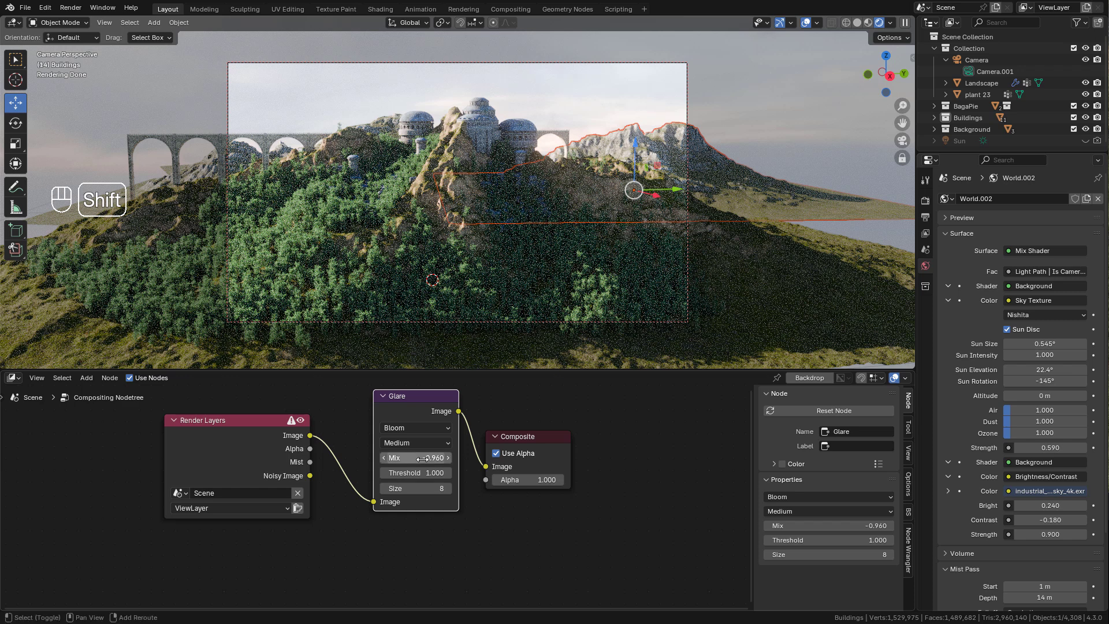
pyautogui.moveTo(416, 473)
pyautogui.keyDown('shift'); pyautogui.mouseDown()
pyautogui.moveTo(404, 472)
pyautogui.moveTo(427, 472)
pyautogui.mouseUp(); pyautogui.keyUp('shift')
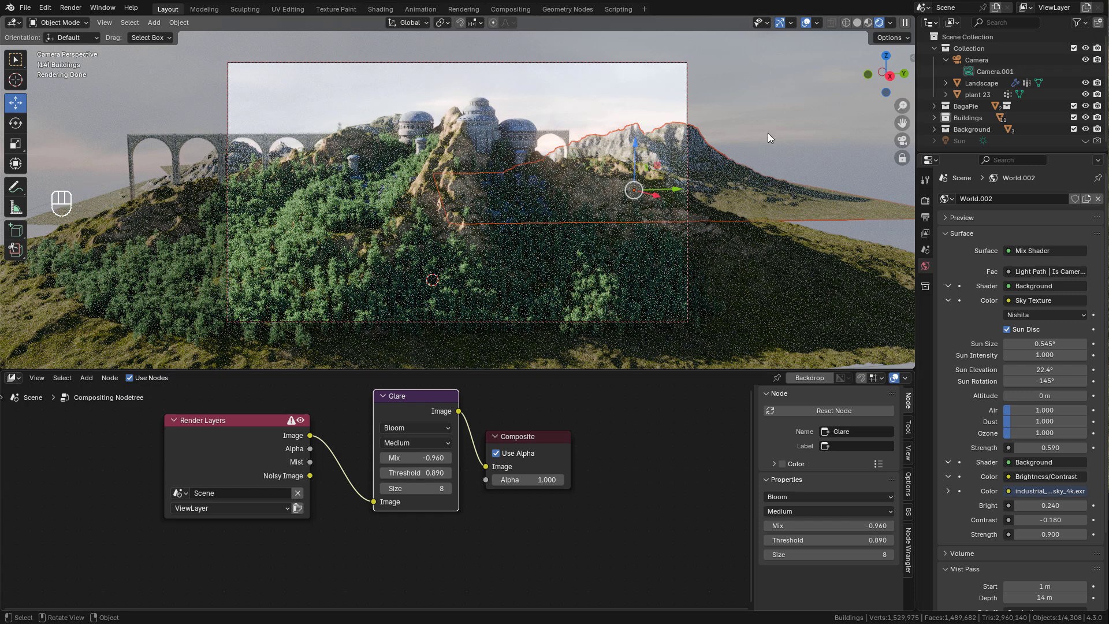
# Enable denoising for the viewport in the render sampling settings
pyautogui.click(925, 201)
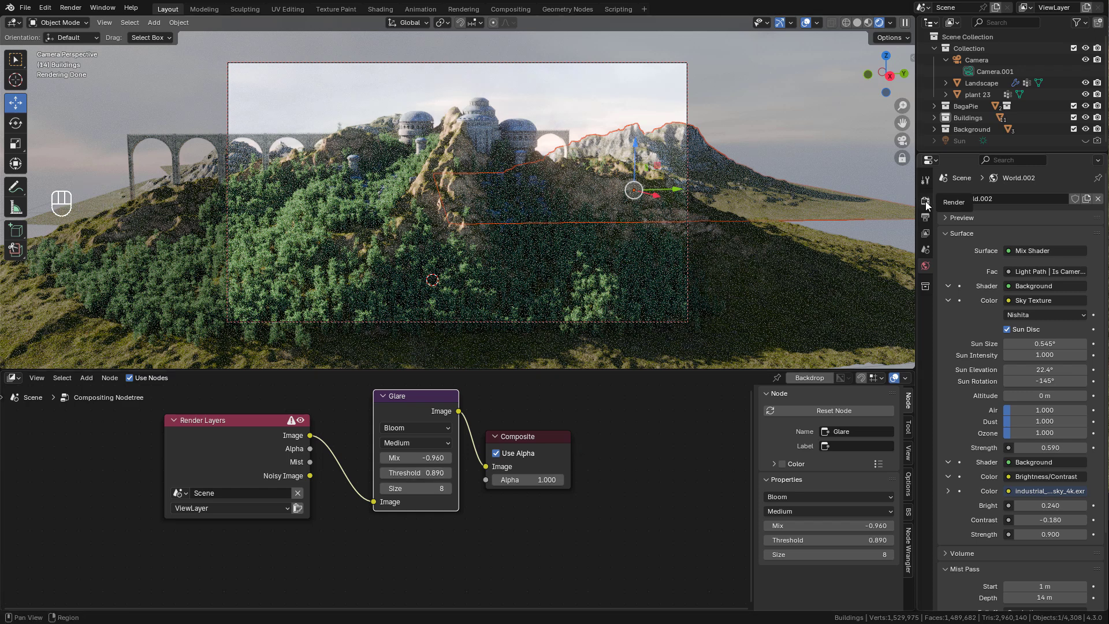
pyautogui.click(961, 337)
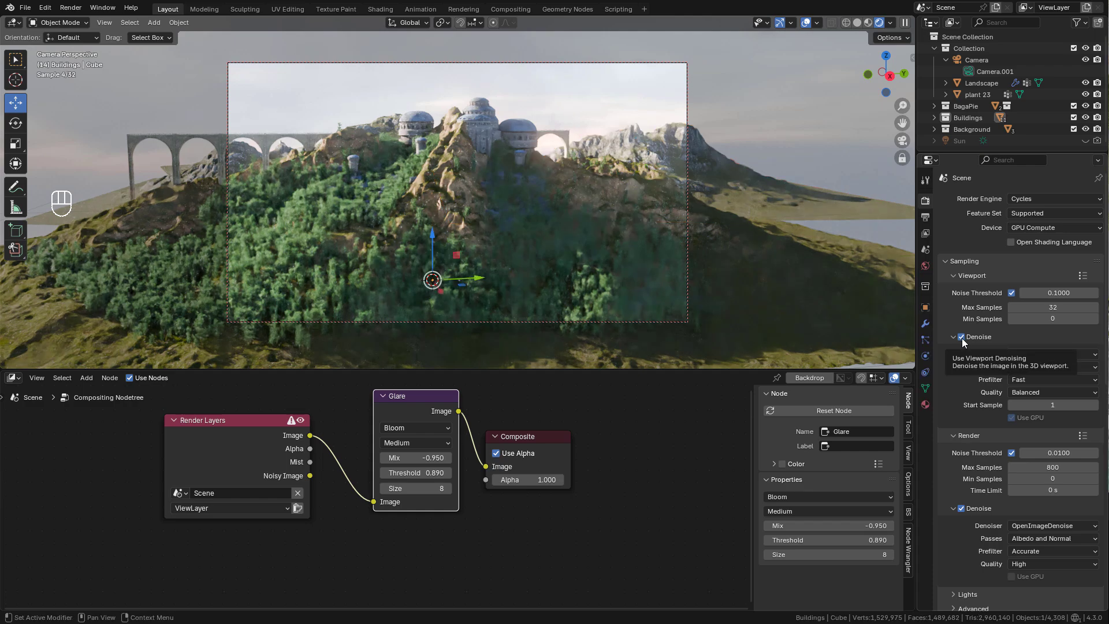
# Open the choices for the Look setting in the render's Color Management
pyautogui.scroll(-15, 962, 390)
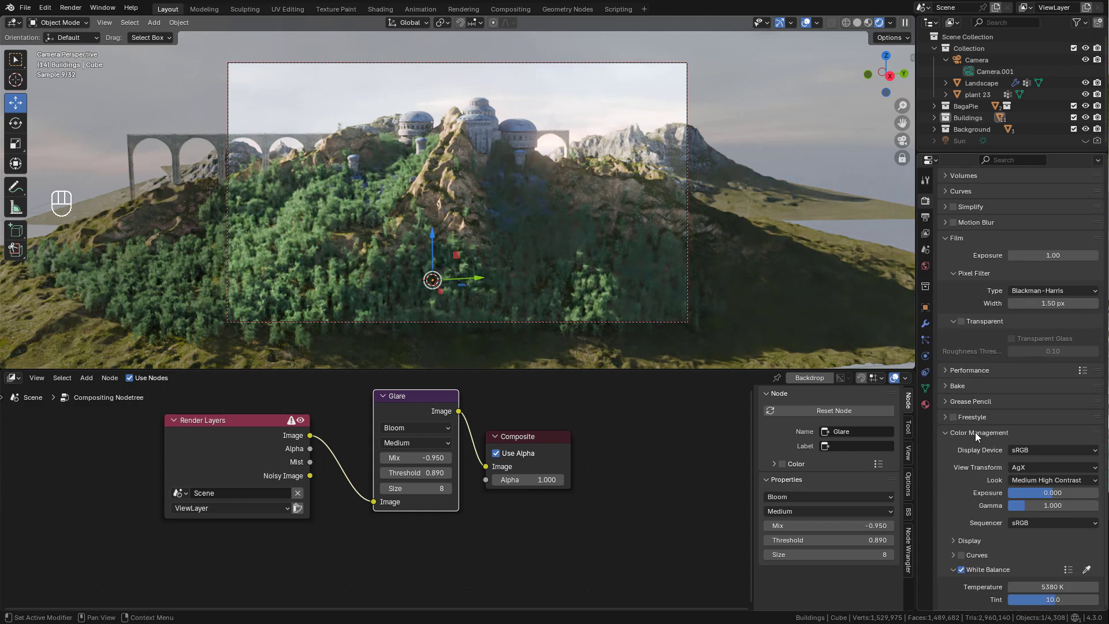
pyautogui.click(1035, 480)
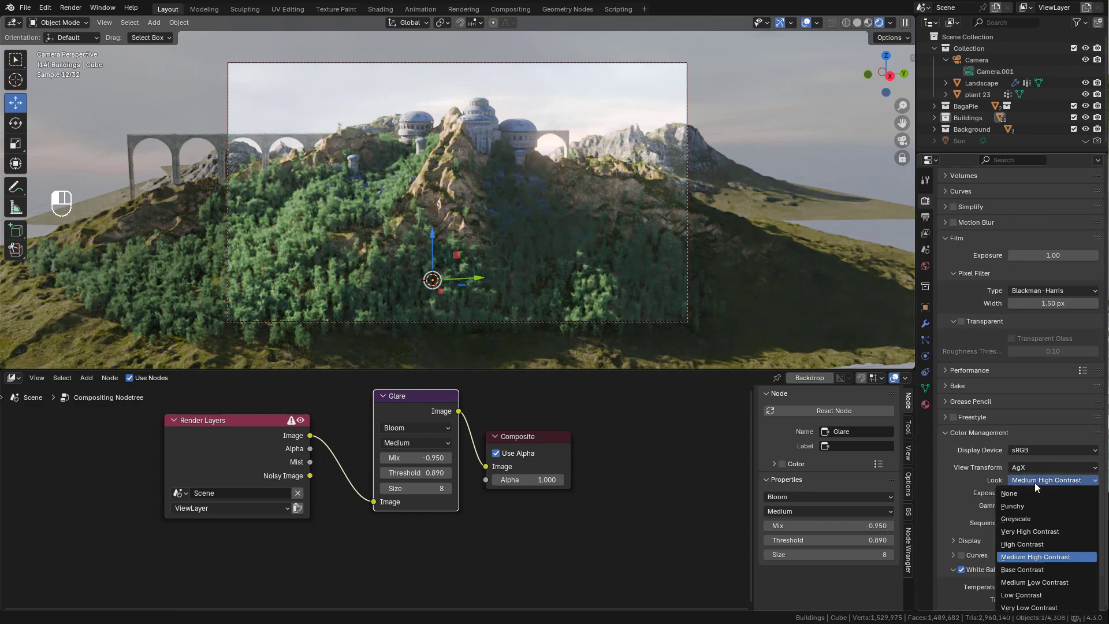